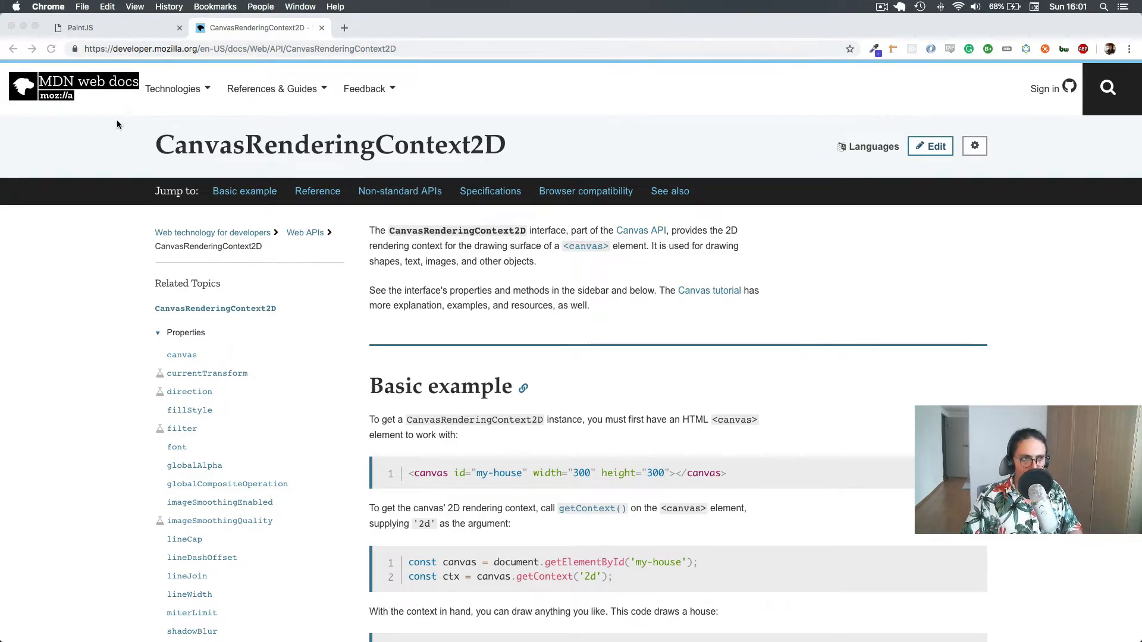
Reload PaintJS and scribble yellow freehand strokes down and across the canvas.
{"action": "left_click", "coordinate": [98, 27]}
{"action": "key", "text": "super+r"}
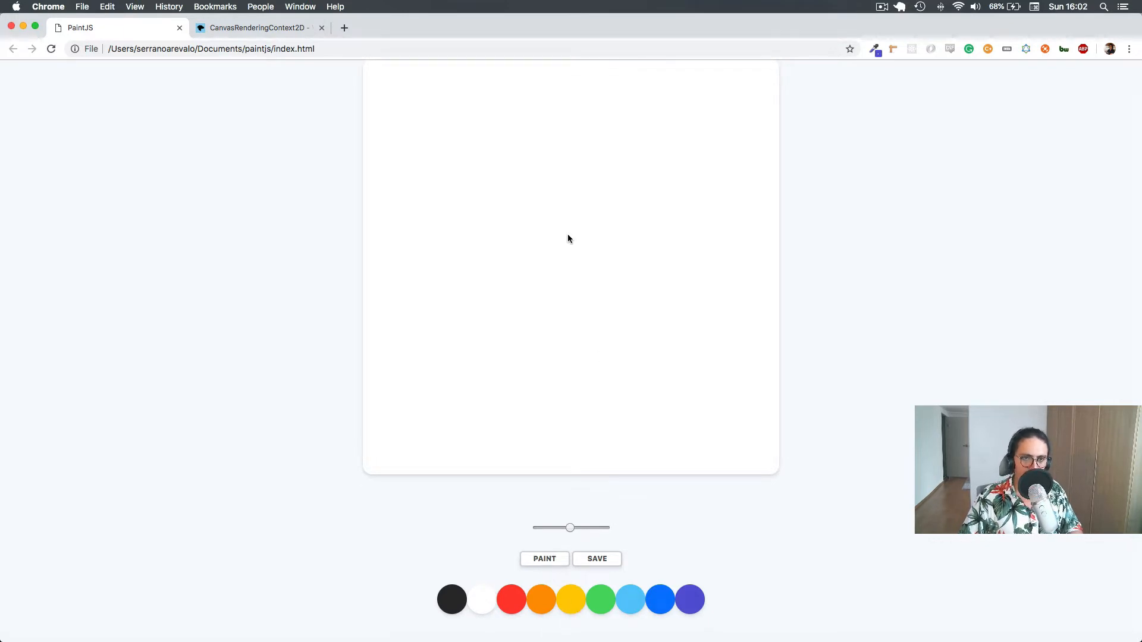
{"action": "left_click_drag", "start_coordinate": [561, 149], "coordinate": [579, 286]}
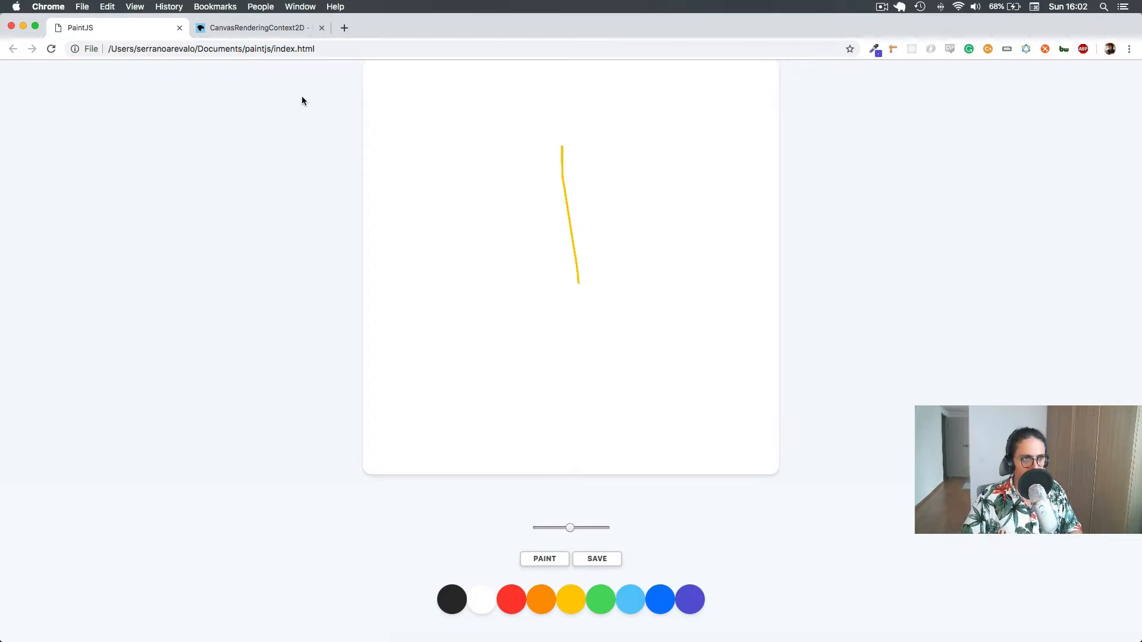
{"action": "mouse_move", "coordinate": [482, 121]}
{"action": "left_mouse_down"}
{"action": "mouse_move", "coordinate": [544, 198]}
{"action": "mouse_move", "coordinate": [436, 167]}
{"action": "mouse_move", "coordinate": [667, 63]}
{"action": "mouse_move", "coordinate": [542, 330]}
{"action": "left_mouse_up"}
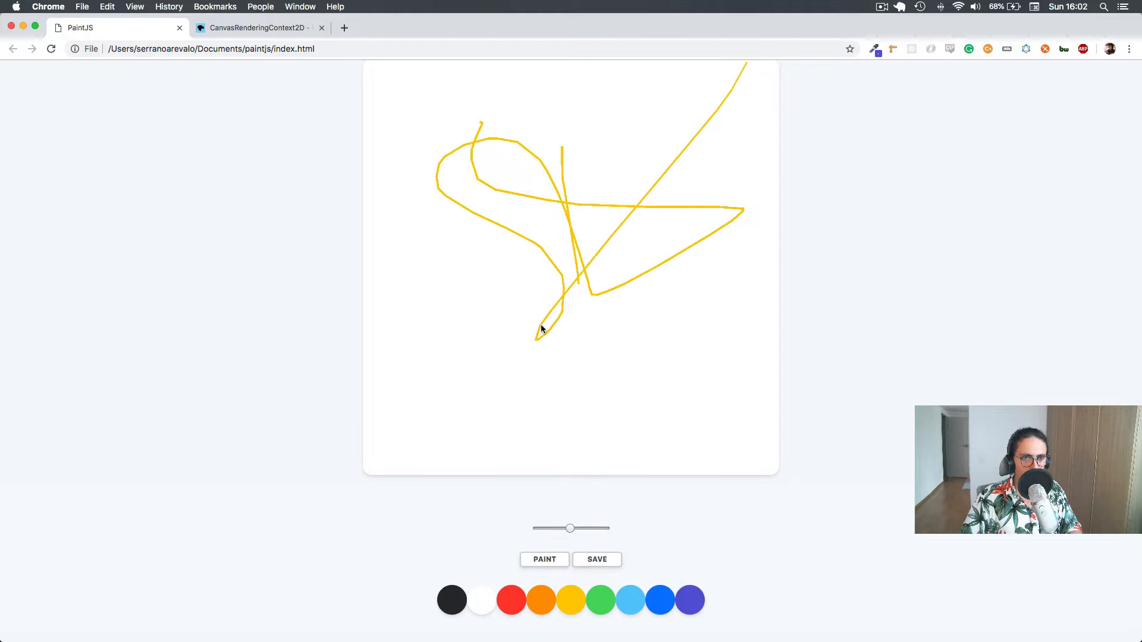
Read the MDN fillRect description of drawing a filled rectangle, zoomed in for legibility.
{"action": "left_click", "coordinate": [258, 28]}
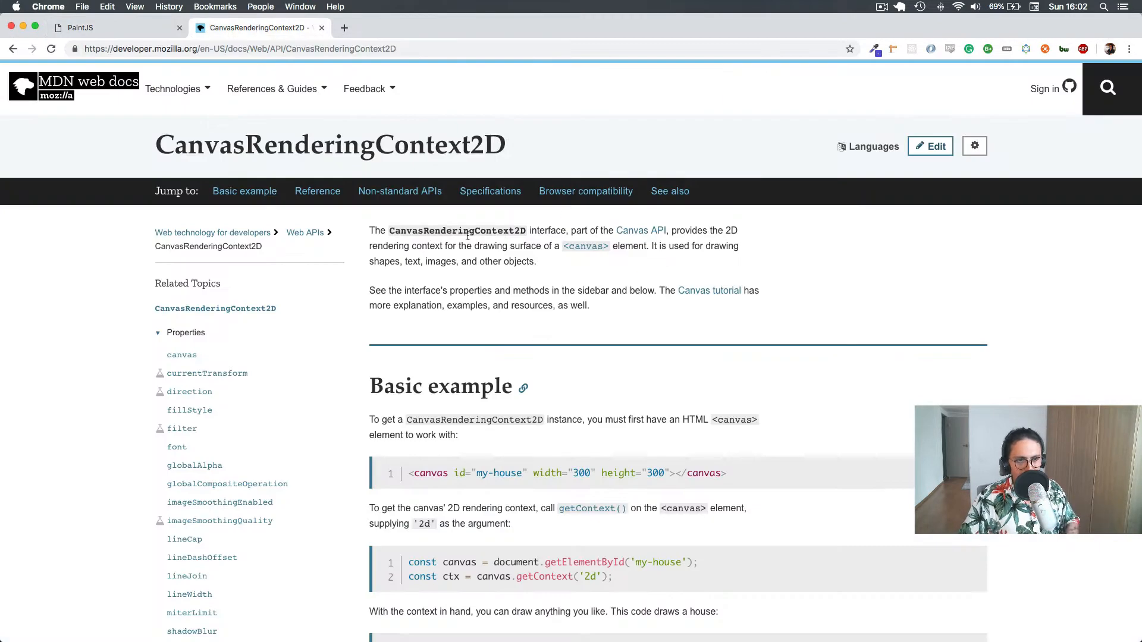
{"action": "scroll", "coordinate": [468, 239], "scroll_direction": "down", "scroll_amount": 10}
{"action": "scroll", "coordinate": [467, 239], "scroll_direction": "down", "scroll_amount": 8}
{"action": "scroll", "coordinate": [468, 239], "scroll_direction": "down", "scroll_amount": 2}
{"action": "scroll", "coordinate": [572, 294], "scroll_direction": "down", "scroll_amount": 2}
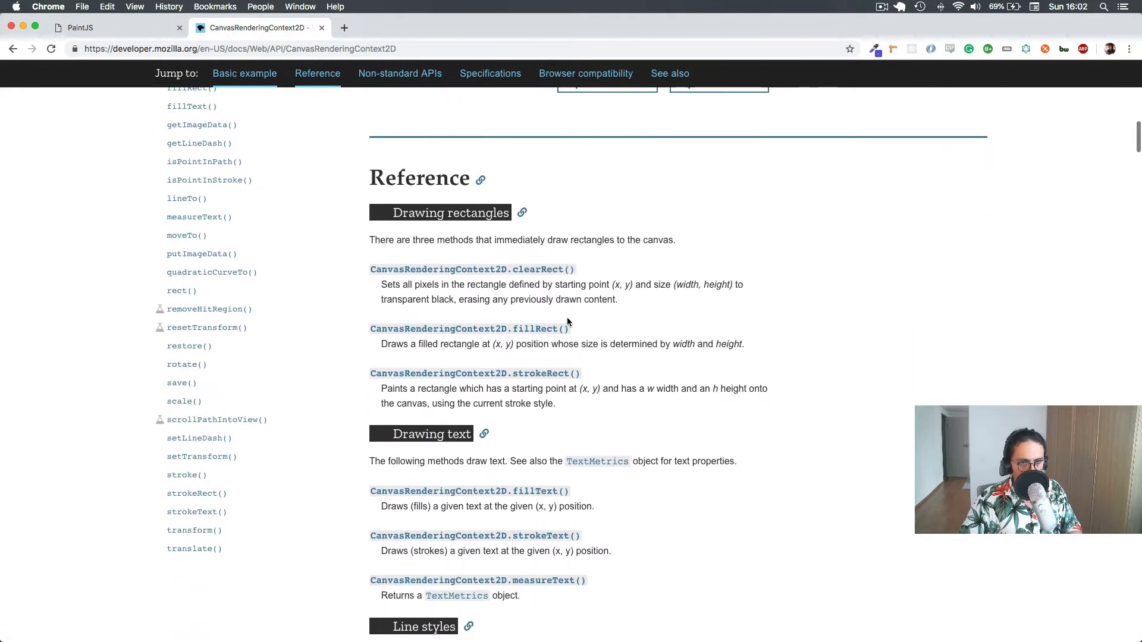
{"action": "key", "text": "super+plus"}
{"action": "key", "text": "super+plus"}
{"action": "key", "text": "super+plus"}
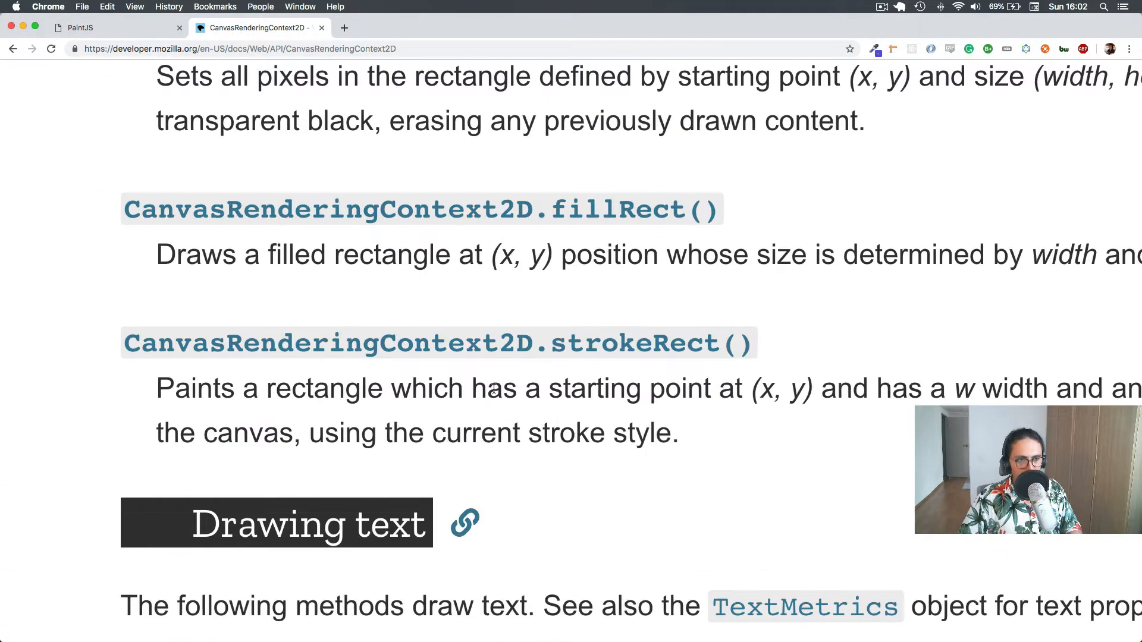
{"action": "key", "text": "super+minus"}
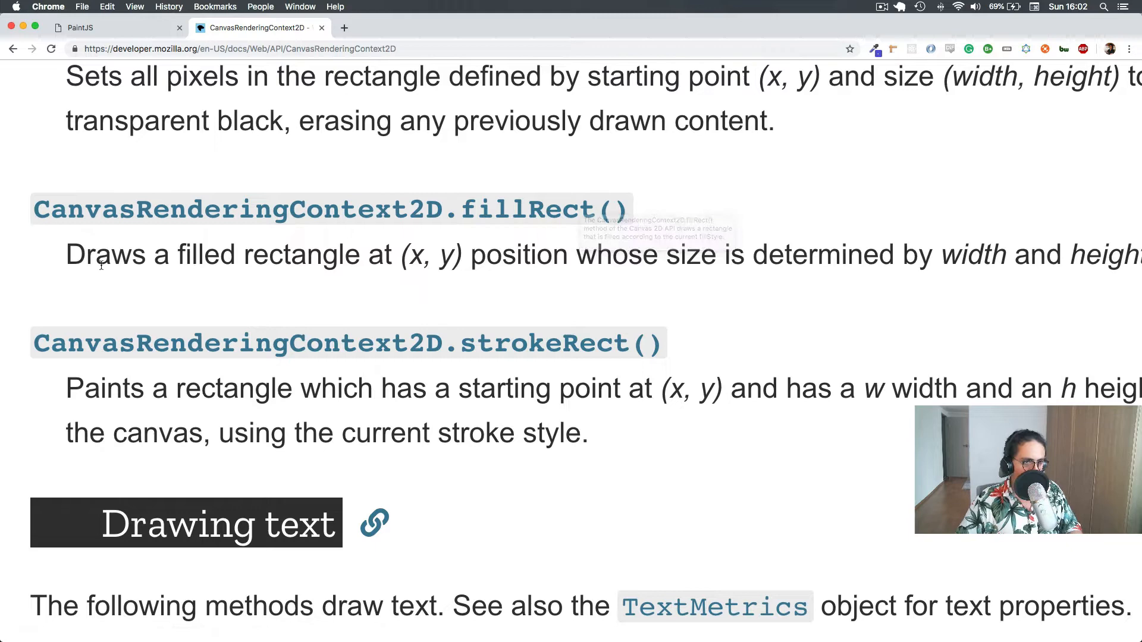
{"action": "double_click", "coordinate": [206, 255]}
{"action": "double_click", "coordinate": [304, 254]}
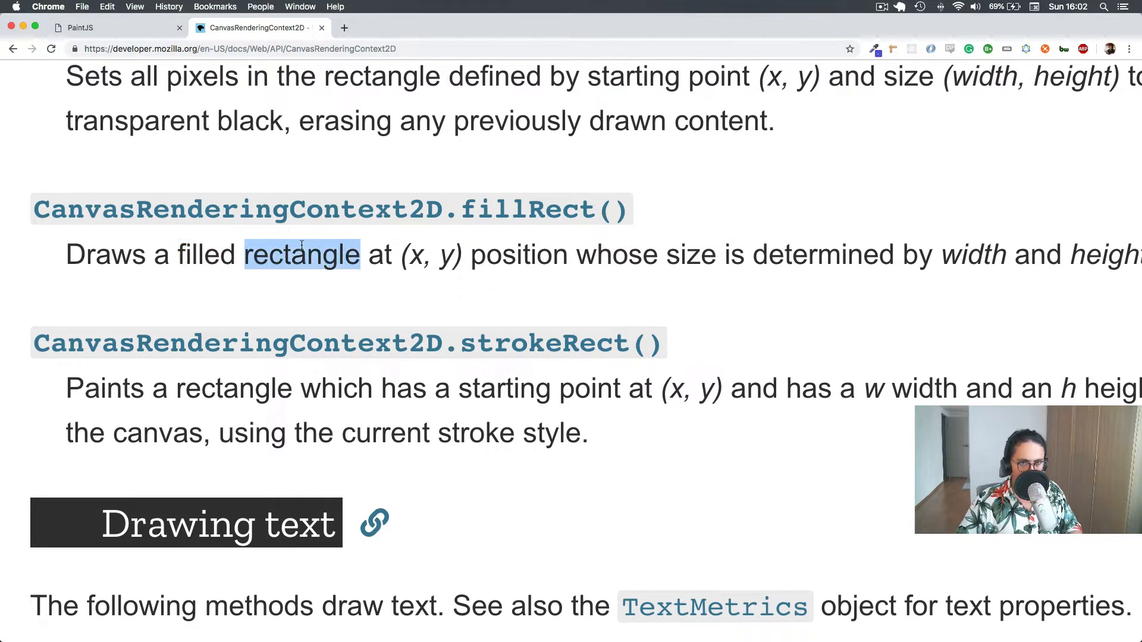
{"action": "scroll", "coordinate": [304, 253], "scroll_direction": "right", "scroll_amount": 2}
{"action": "left_click", "coordinate": [307, 265]}
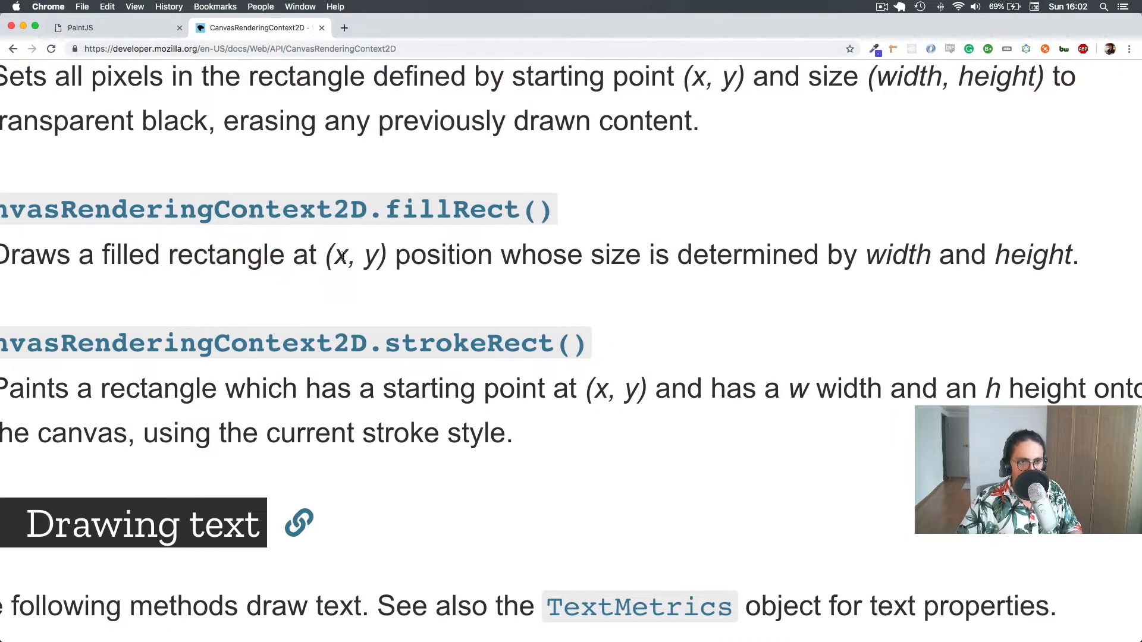
Pick out fillRect's (x, y), width and height parameters in the MDN entry.
{"action": "double_click", "coordinate": [367, 257]}
{"action": "scroll", "coordinate": [446, 242], "scroll_direction": "right", "scroll_amount": 1}
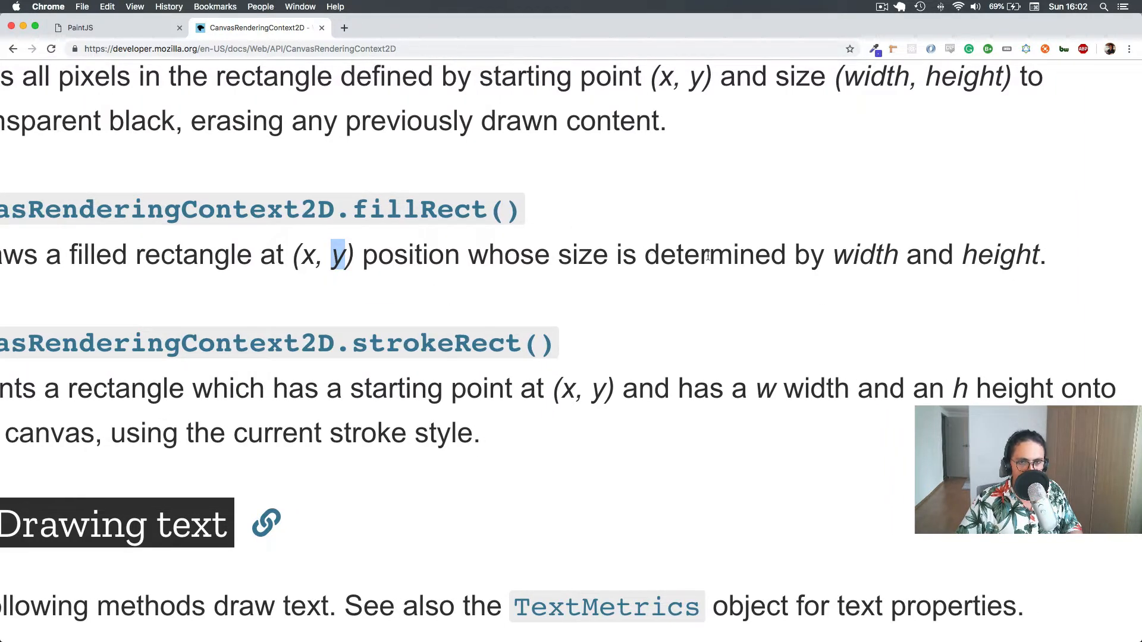
{"action": "double_click", "coordinate": [864, 254]}
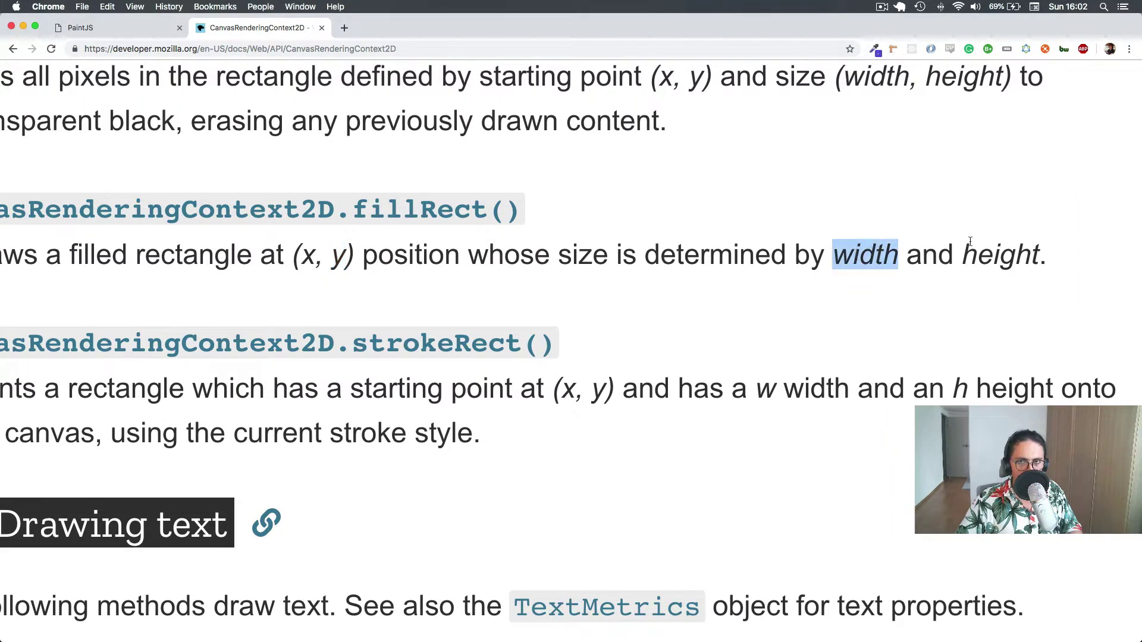
{"action": "double_click", "coordinate": [994, 259]}
{"action": "scroll", "coordinate": [538, 403], "scroll_direction": "left", "scroll_amount": 4}
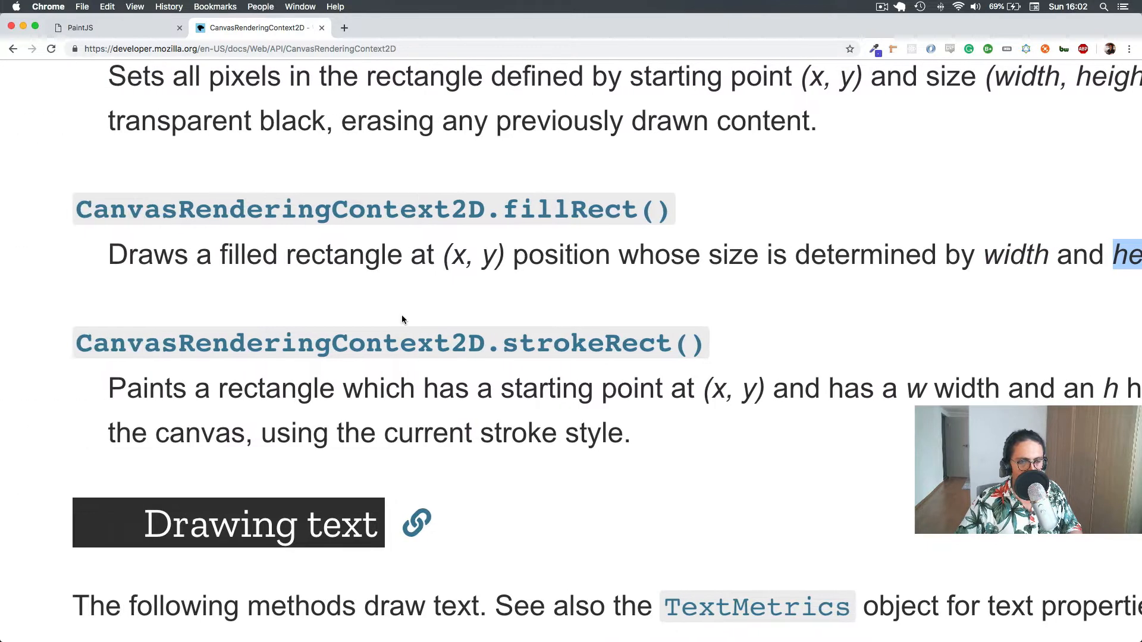
Add ctx.fillRect(50, 20, 100, 49); after the lineWidth line in app.js.
{"action": "key", "text": "super+Tab"}
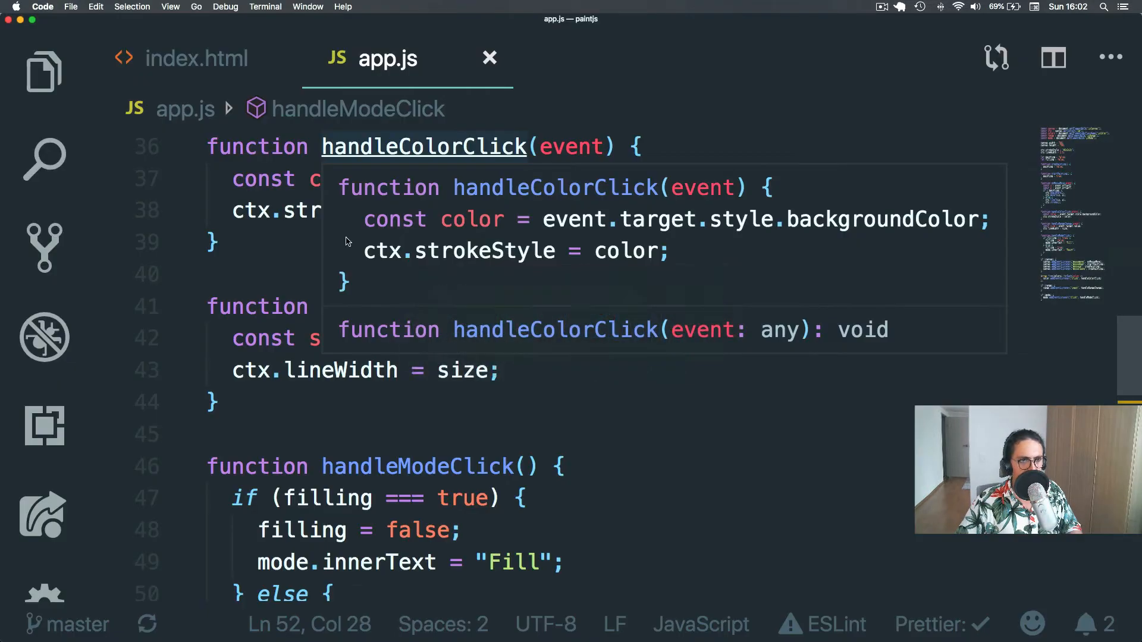
{"action": "scroll", "coordinate": [287, 242], "scroll_direction": "up", "scroll_amount": 10}
{"action": "scroll", "coordinate": [287, 243], "scroll_direction": "down", "scroll_amount": 3}
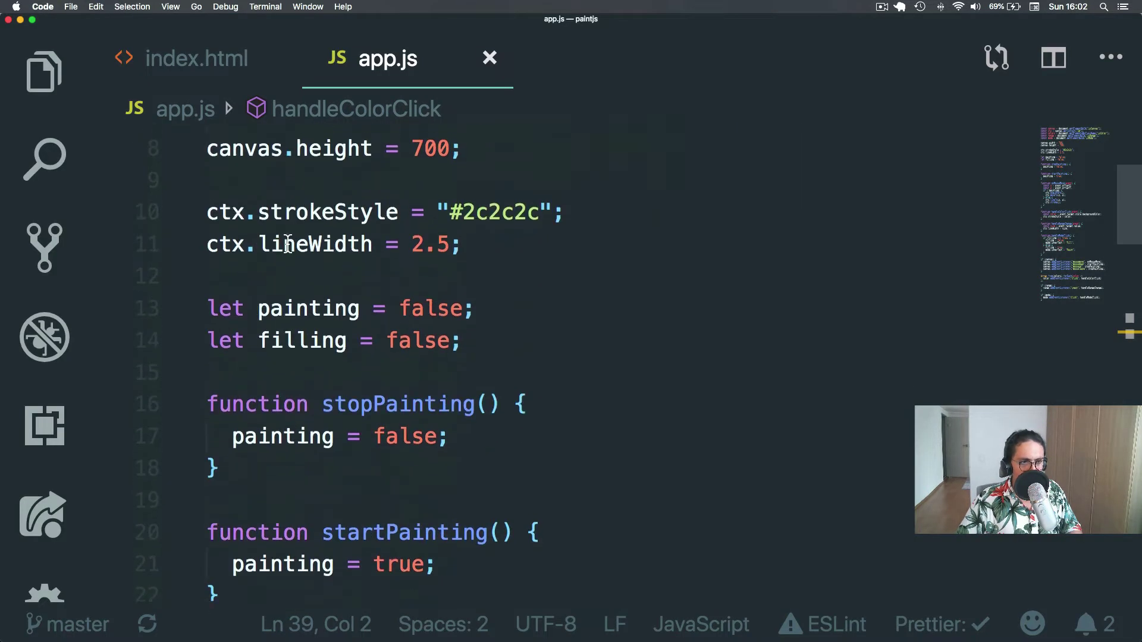
{"action": "left_click", "coordinate": [479, 241]}
{"action": "key", "text": "Return"}
{"action": "key", "text": "Return"}
{"action": "type", "text": "ctx.f"}
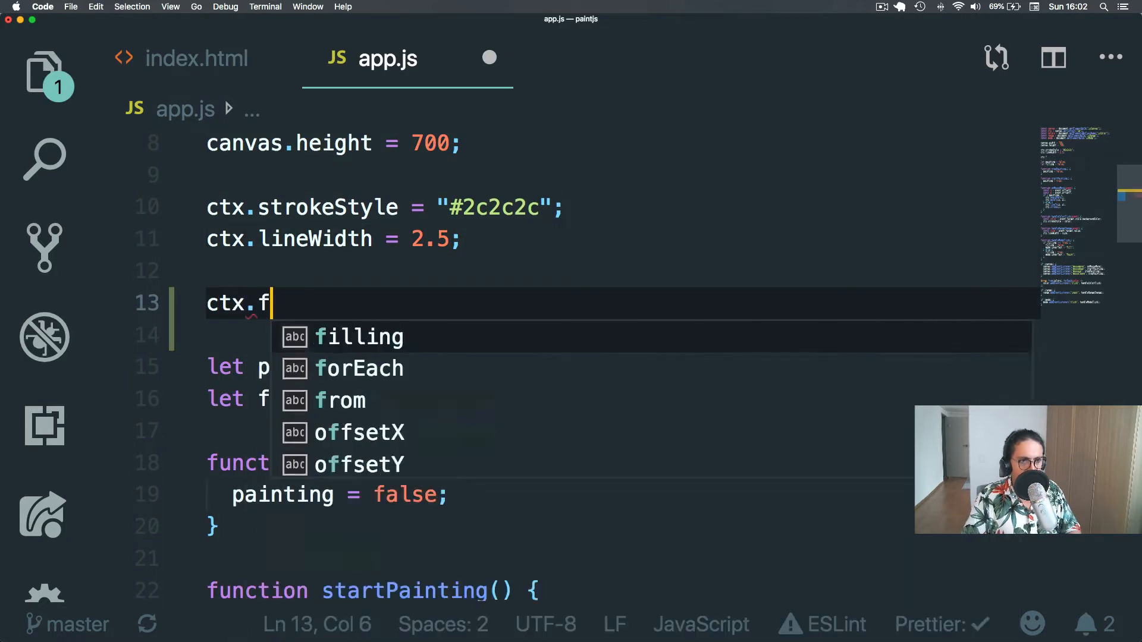
{"action": "type", "text": "illReact"}
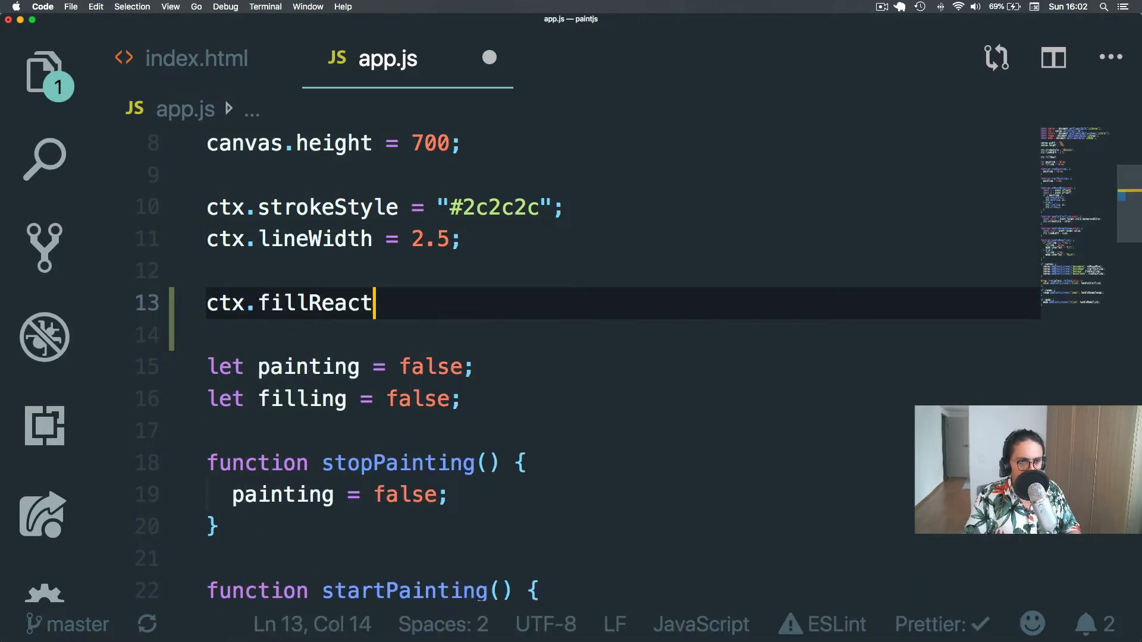
{"action": "key", "text": "BackSpace"}
{"action": "key", "text": "BackSpace"}
{"action": "key", "text": "BackSpace"}
{"action": "type", "text": "ct("}
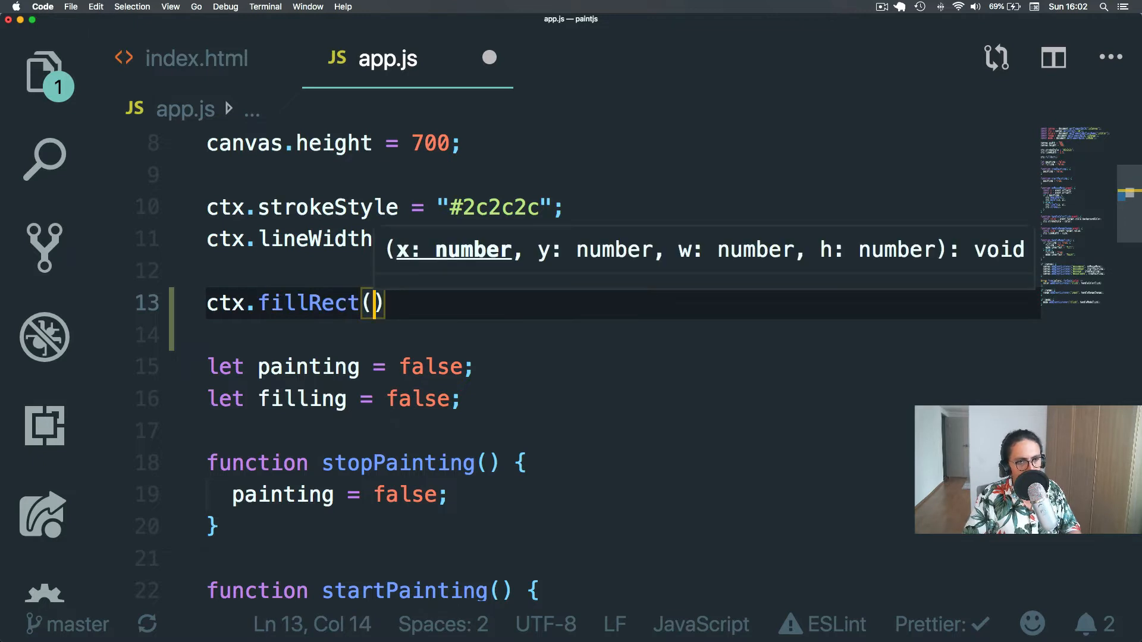
{"action": "type", "text": "5"}
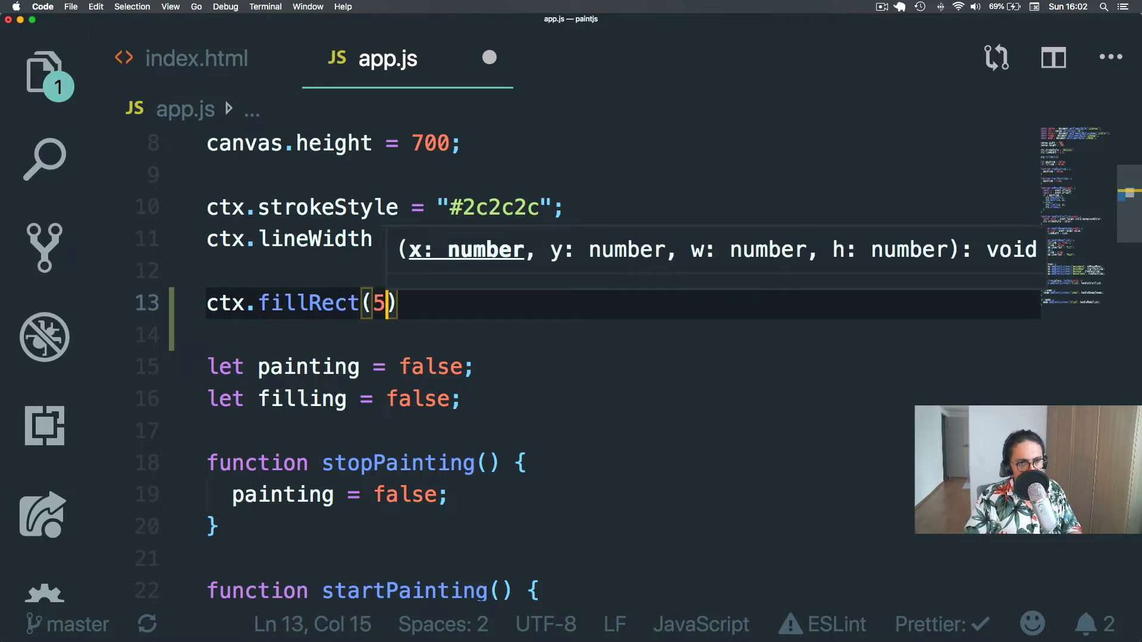
{"action": "type", "text": "0, 20"}
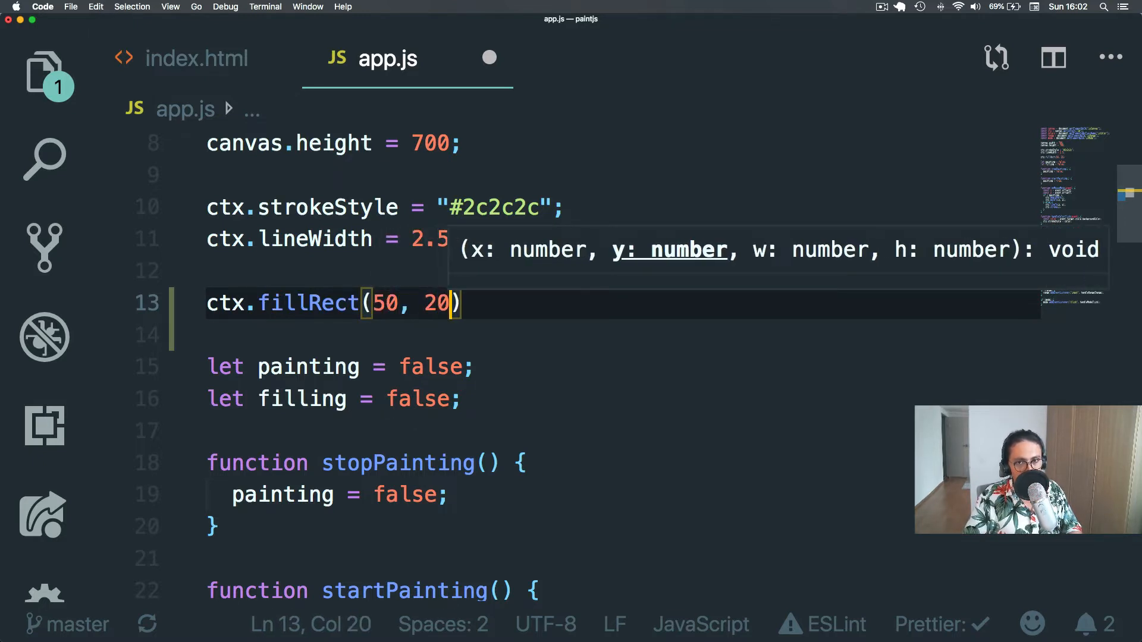
{"action": "type", "text": ", 100, "}
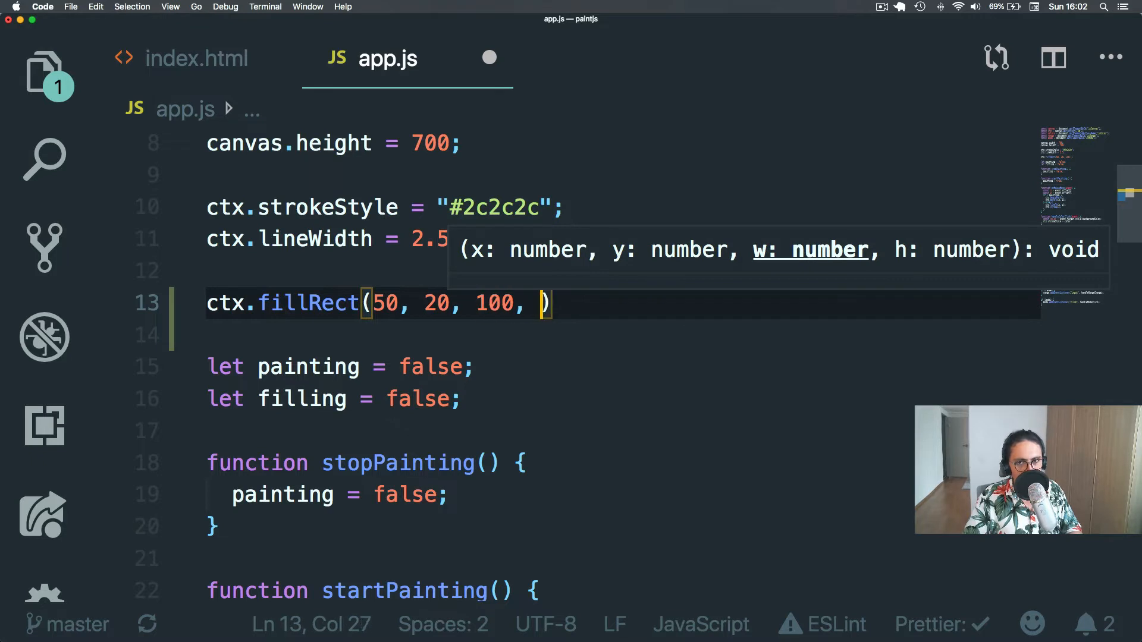
{"action": "type", "text": "49"}
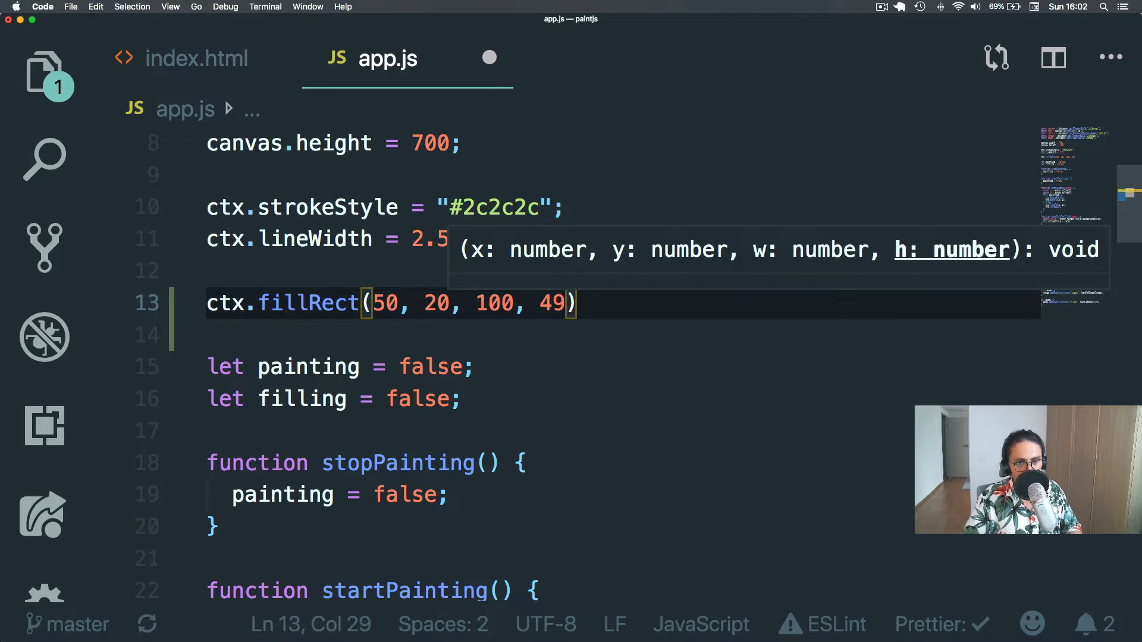
{"action": "key", "text": "Right"}
{"action": "type", "text": ";"}
Save app.js and return to the browser to test the rectangle.
{"action": "key", "text": "super+s"}
{"action": "key", "text": "super+Tab"}
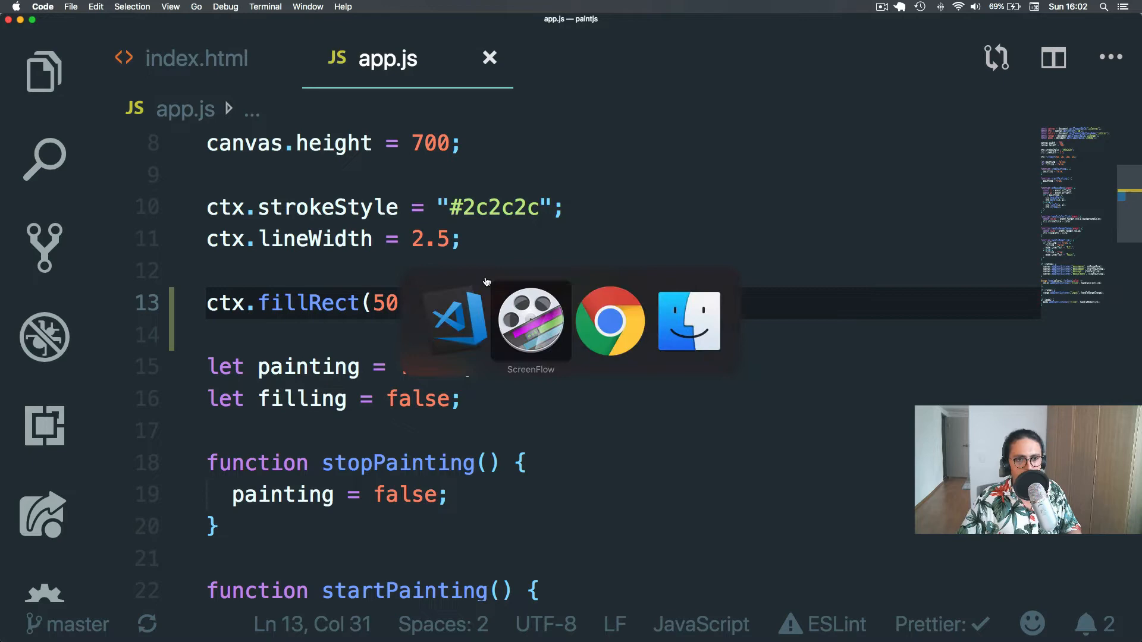
{"action": "key", "text": "Tab"}
Reload PaintJS to see the black filled rectangle and draw a stroke over it.
{"action": "left_click", "coordinate": [103, 27]}
{"action": "key", "text": "super+r"}
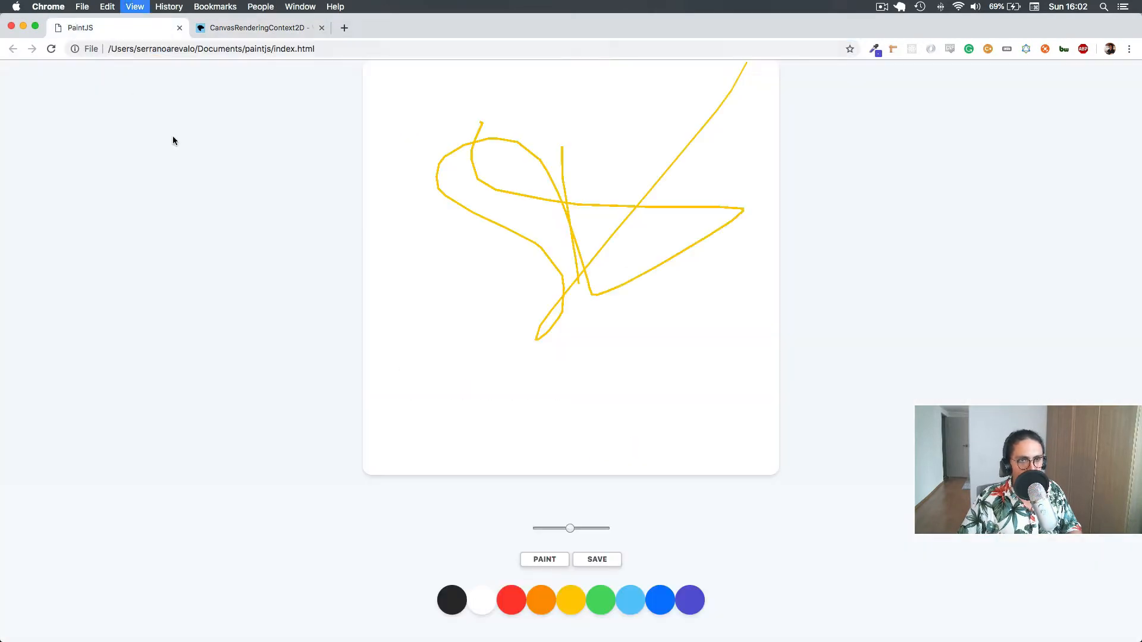
{"action": "scroll", "coordinate": [363, 164], "scroll_direction": "up", "scroll_amount": 3}
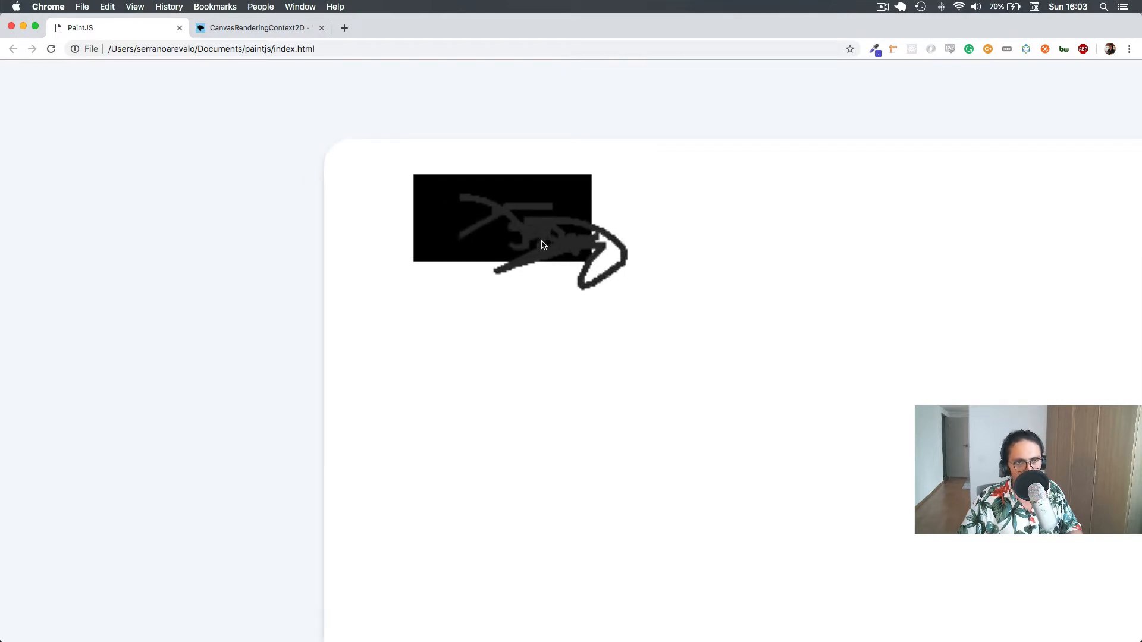
{"action": "mouse_move", "coordinate": [491, 227]}
{"action": "left_mouse_down"}
{"action": "mouse_move", "coordinate": [482, 178]}
{"action": "mouse_move", "coordinate": [553, 161]}
{"action": "mouse_move", "coordinate": [593, 206]}
{"action": "mouse_move", "coordinate": [565, 232]}
{"action": "left_mouse_up"}
Select the #2c2c2c strokeStyle value on line 10 to replace it with blue.
{"action": "key", "text": "super+Tab"}
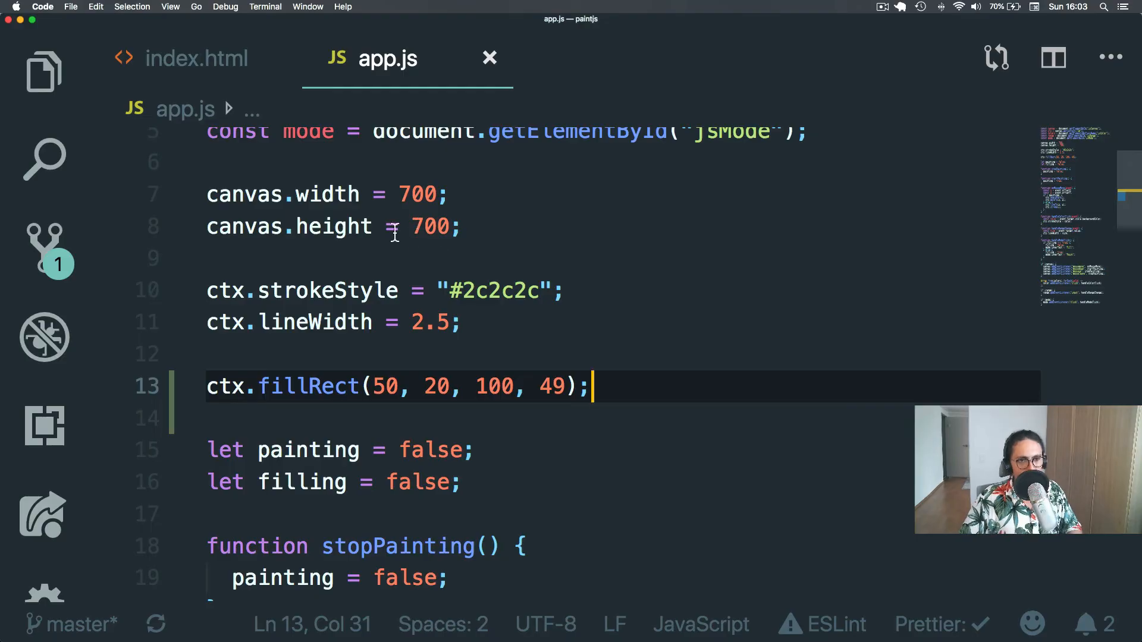
{"action": "left_click", "coordinate": [451, 292]}
{"action": "left_click_drag", "start_coordinate": [451, 292], "coordinate": [539, 292]}
{"action": "type", "text": "blue"}
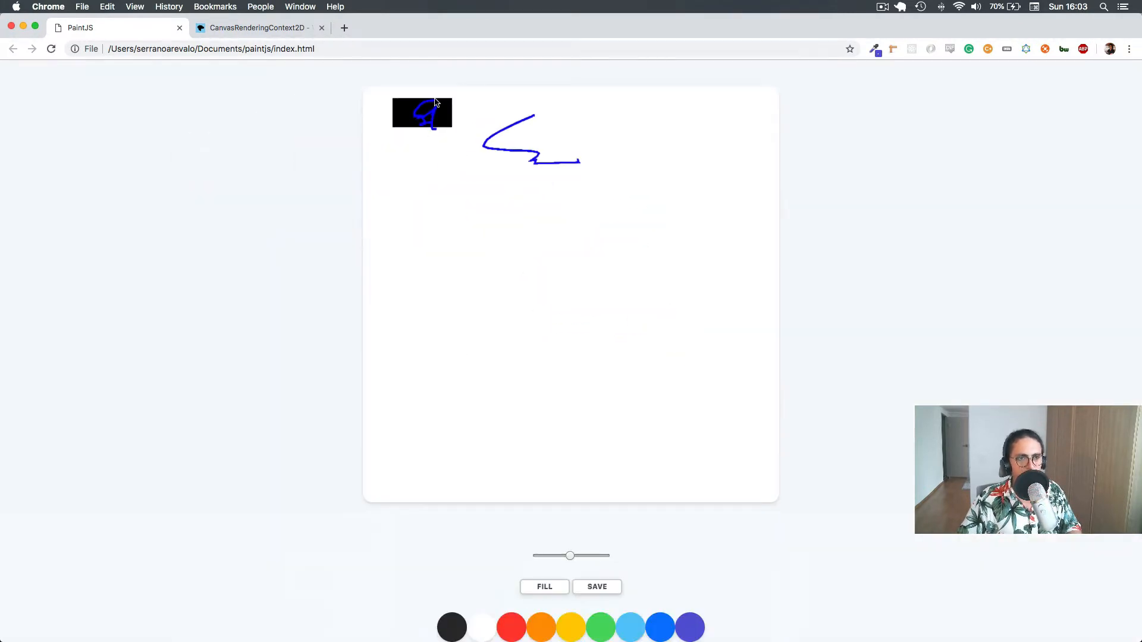
Review fillRect and its 50, 20, 100, 49 arguments on line 13 of app.js.
{"action": "key", "text": "super+Tab"}
{"action": "scroll", "coordinate": [495, 314], "scroll_direction": "down", "scroll_amount": 2}
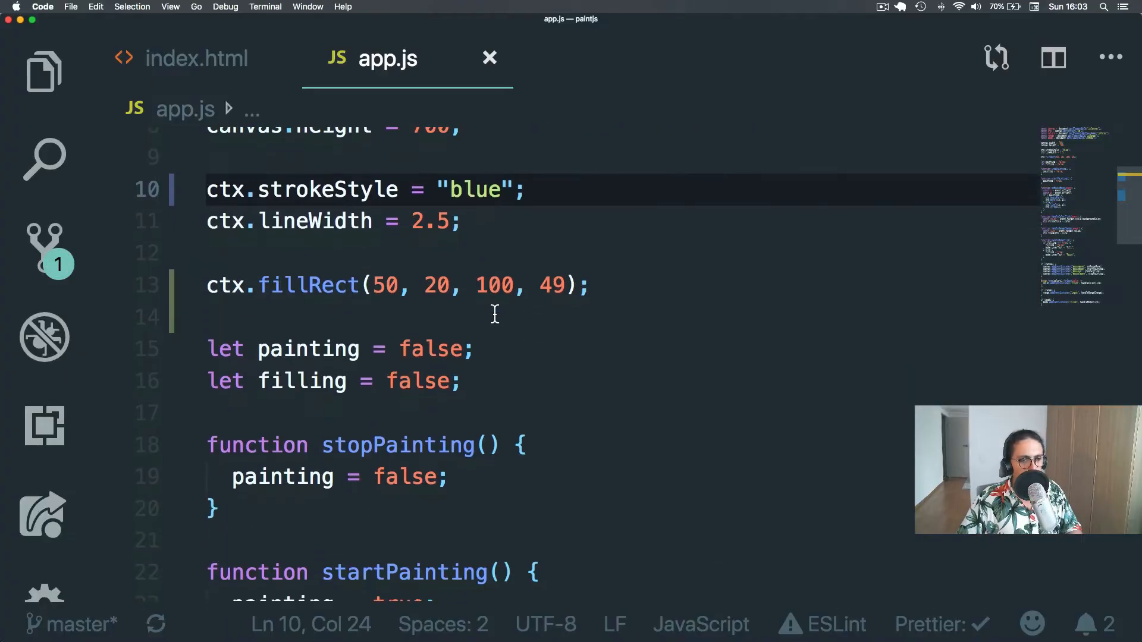
{"action": "double_click", "coordinate": [314, 287]}
{"action": "double_click", "coordinate": [391, 285]}
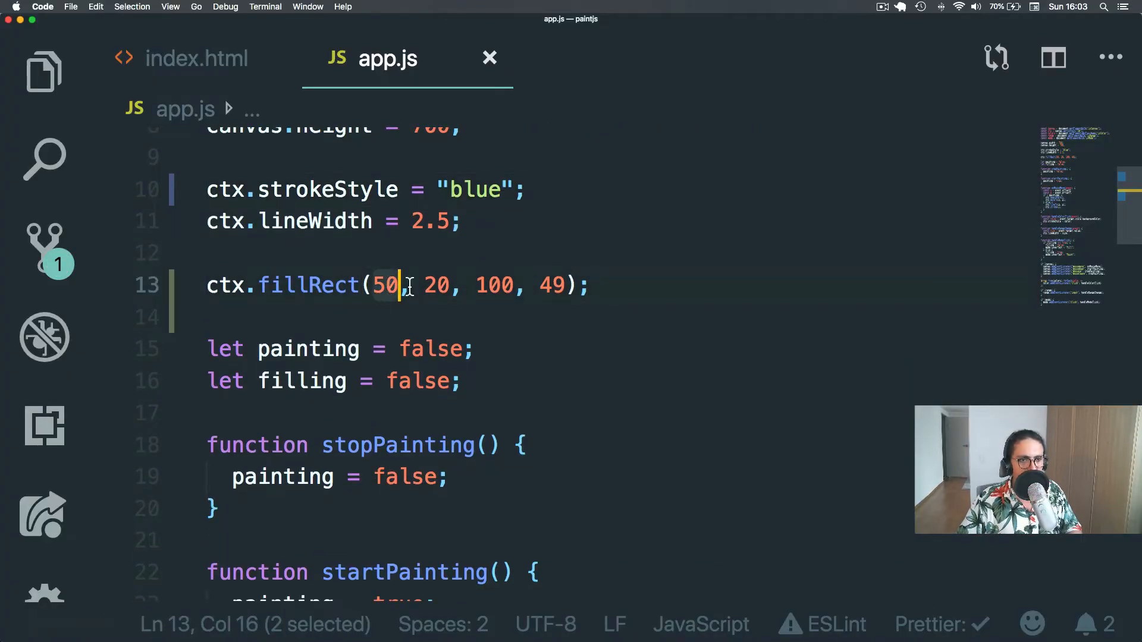
{"action": "double_click", "coordinate": [437, 285]}
{"action": "double_click", "coordinate": [490, 283]}
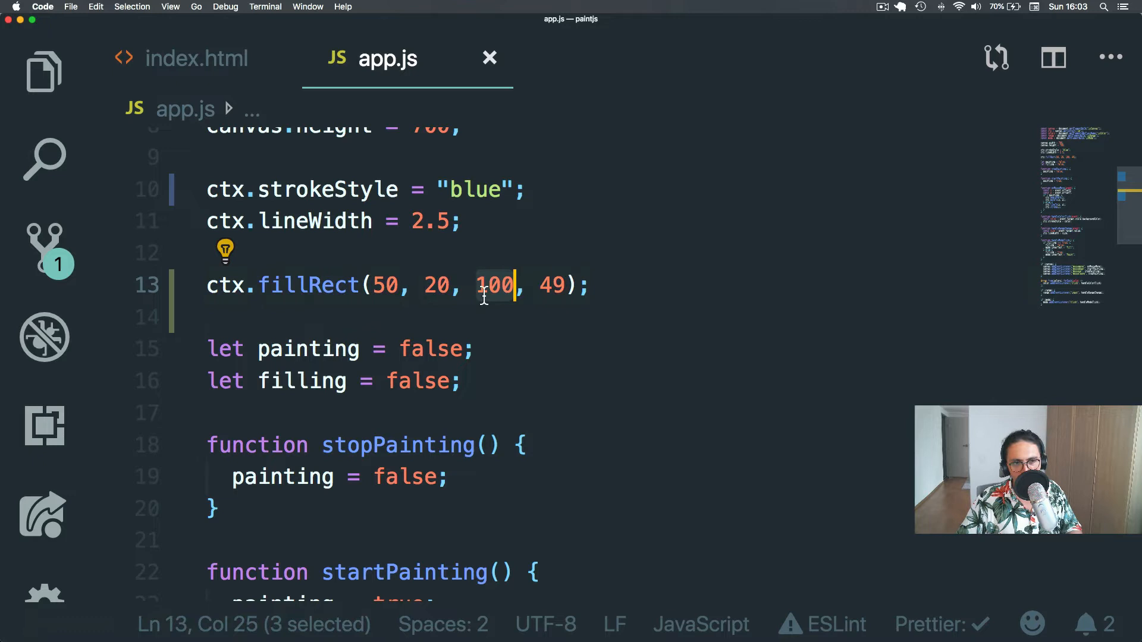
{"action": "double_click", "coordinate": [553, 285]}
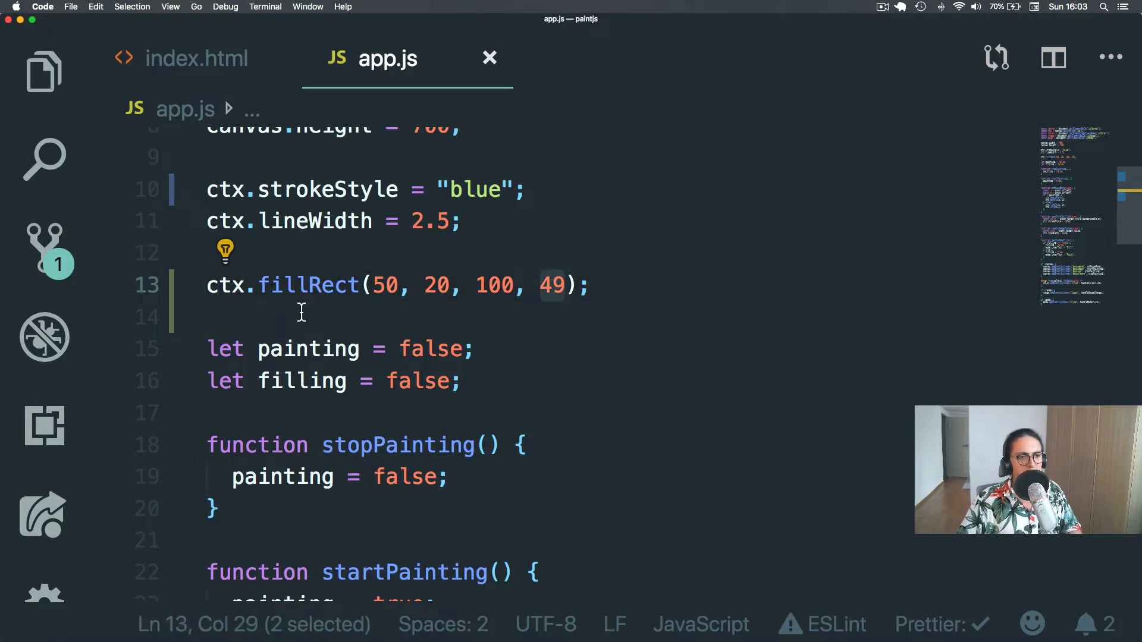
Review the strokeStyle colour blue on line 10, then head back to the browser.
{"action": "double_click", "coordinate": [318, 189]}
{"action": "double_click", "coordinate": [476, 190]}
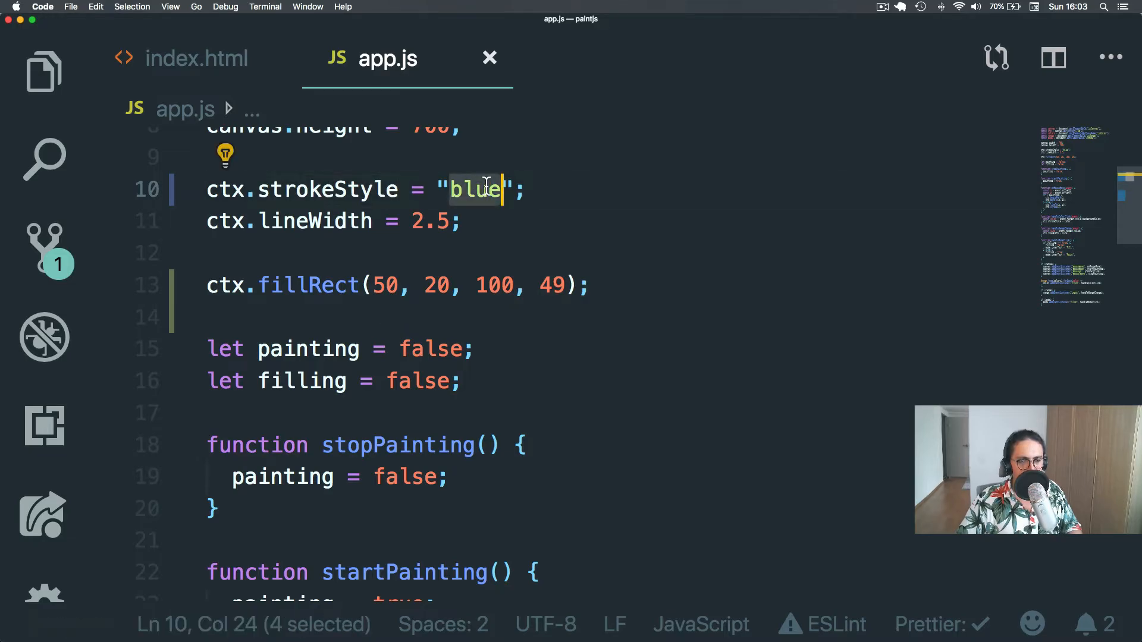
{"action": "key", "text": "super+Tab"}
Compare the fill in fillRect against MDN's Fill and stroke styles section, enlarged for reading.
{"action": "left_click", "coordinate": [258, 28]}
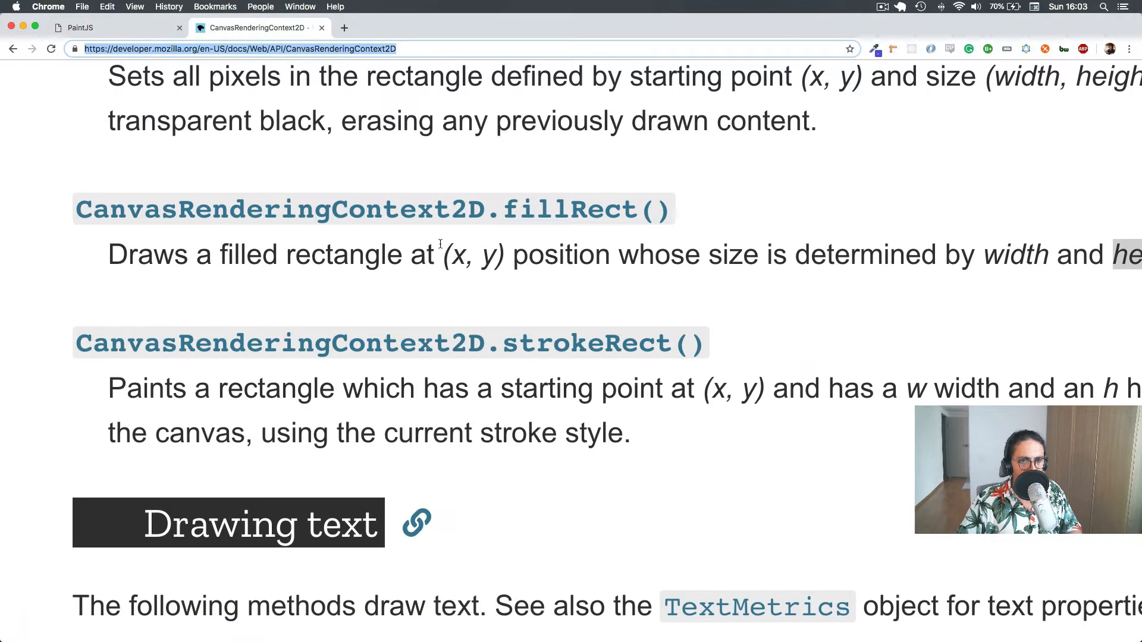
{"action": "scroll", "coordinate": [440, 244], "scroll_direction": "down", "scroll_amount": 1}
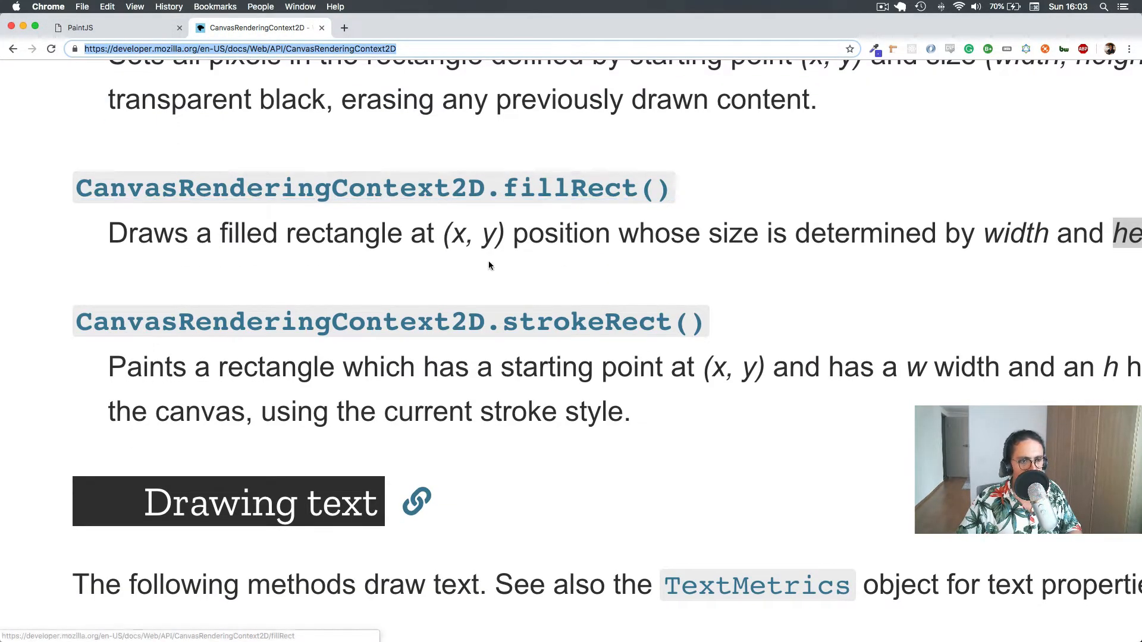
{"action": "scroll", "coordinate": [489, 265], "scroll_direction": "up", "scroll_amount": 3}
{"action": "key", "text": "super+Tab"}
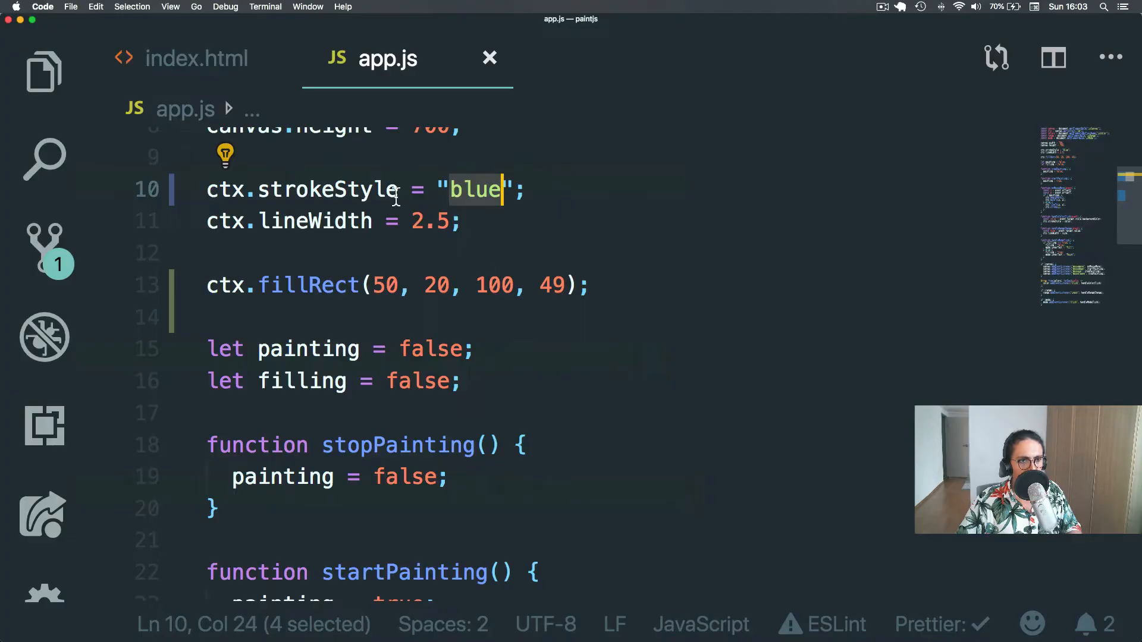
{"action": "left_click", "coordinate": [308, 284]}
{"action": "key", "text": "shift+Left"}
{"action": "key", "text": "shift+Left"}
{"action": "key", "text": "shift+Left"}
{"action": "key", "text": "shift+Left"}
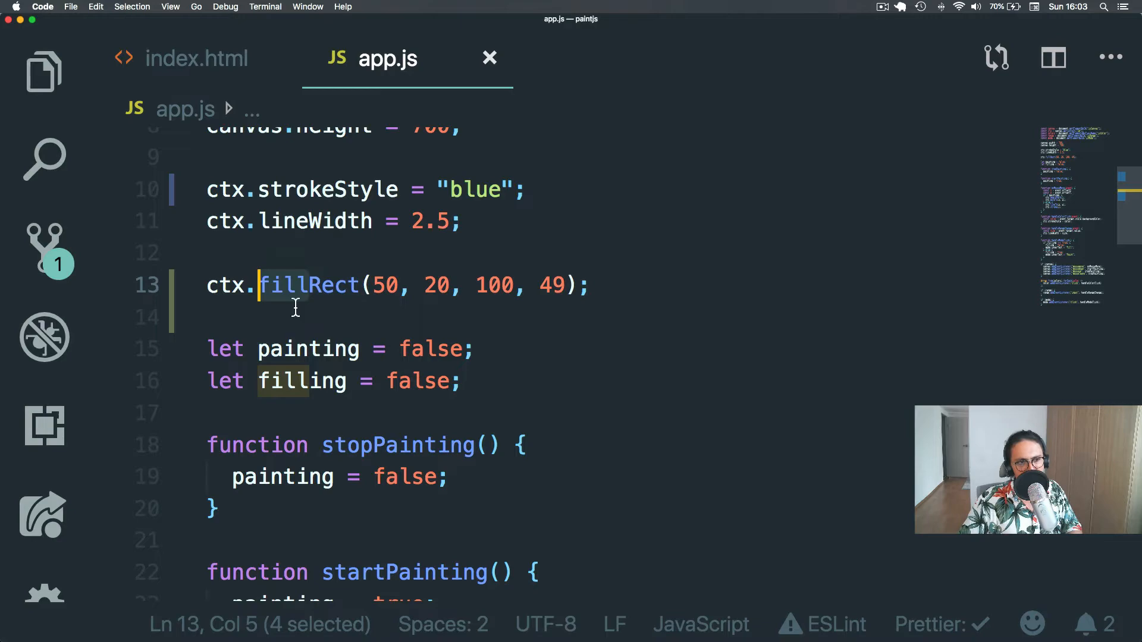
{"action": "key", "text": "super+Tab"}
{"action": "scroll", "coordinate": [394, 286], "scroll_direction": "down", "scroll_amount": 3}
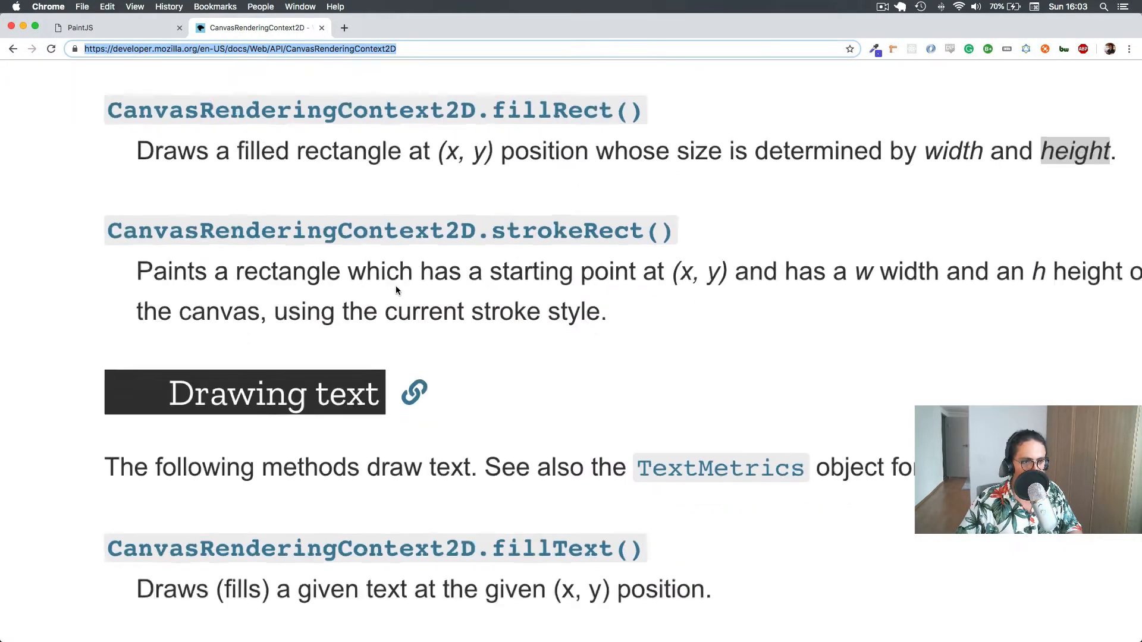
{"action": "scroll", "coordinate": [396, 286], "scroll_direction": "up", "scroll_amount": 2}
{"action": "scroll", "coordinate": [395, 285], "scroll_direction": "down", "scroll_amount": 4}
{"action": "scroll", "coordinate": [386, 326], "scroll_direction": "down", "scroll_amount": 2}
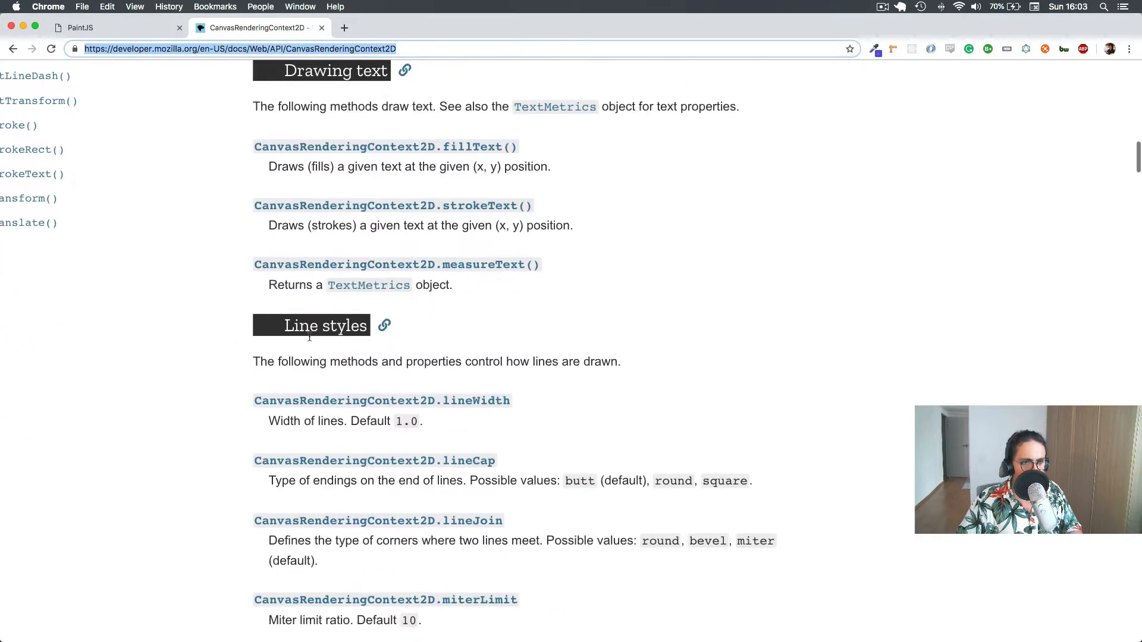
{"action": "scroll", "coordinate": [383, 347], "scroll_direction": "down", "scroll_amount": 4}
{"action": "scroll", "coordinate": [309, 340], "scroll_direction": "down", "scroll_amount": 5}
{"action": "scroll", "coordinate": [309, 339], "scroll_direction": "down", "scroll_amount": 4}
{"action": "scroll", "coordinate": [308, 340], "scroll_direction": "down", "scroll_amount": 3}
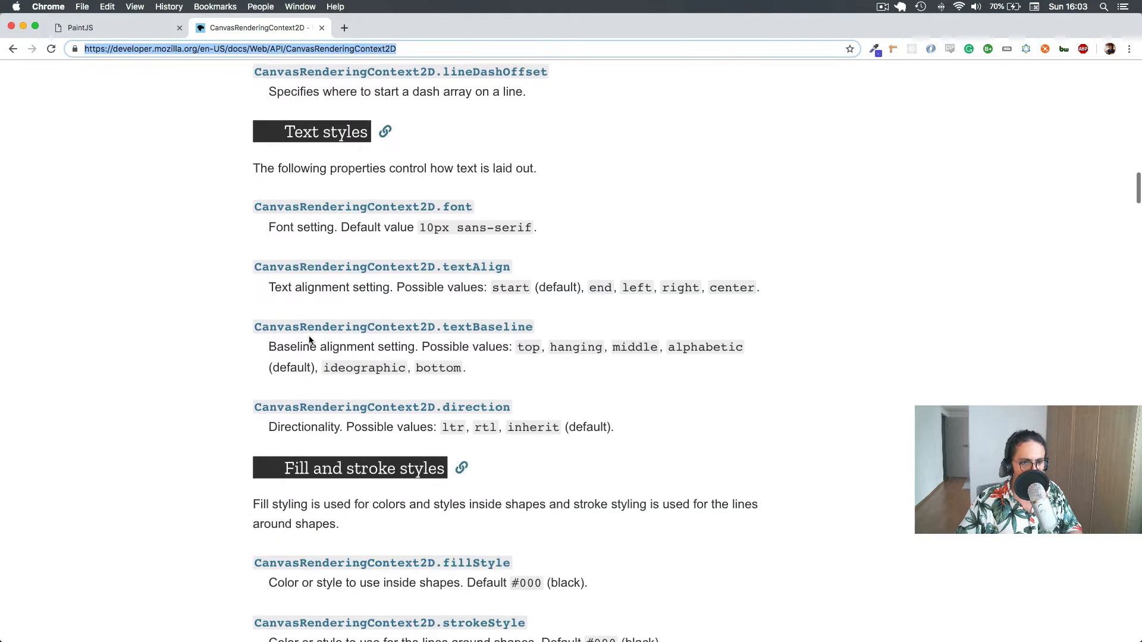
{"action": "scroll", "coordinate": [309, 339], "scroll_direction": "down", "scroll_amount": 3}
{"action": "key", "text": "super+plus"}
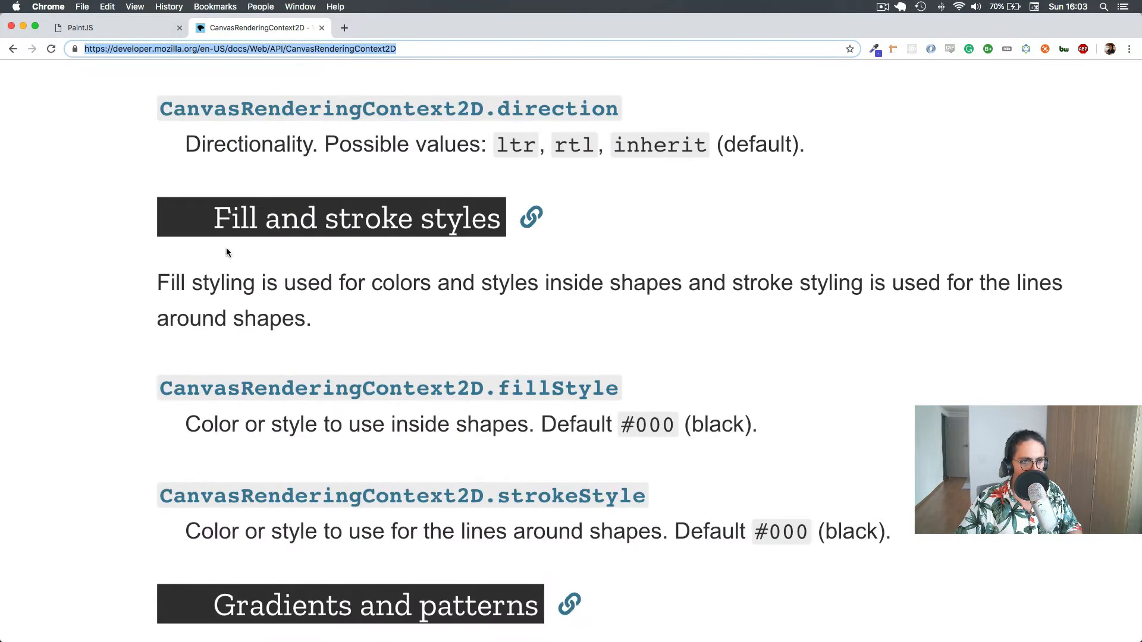
{"action": "scroll", "coordinate": [309, 531], "scroll_direction": "down", "scroll_amount": 2}
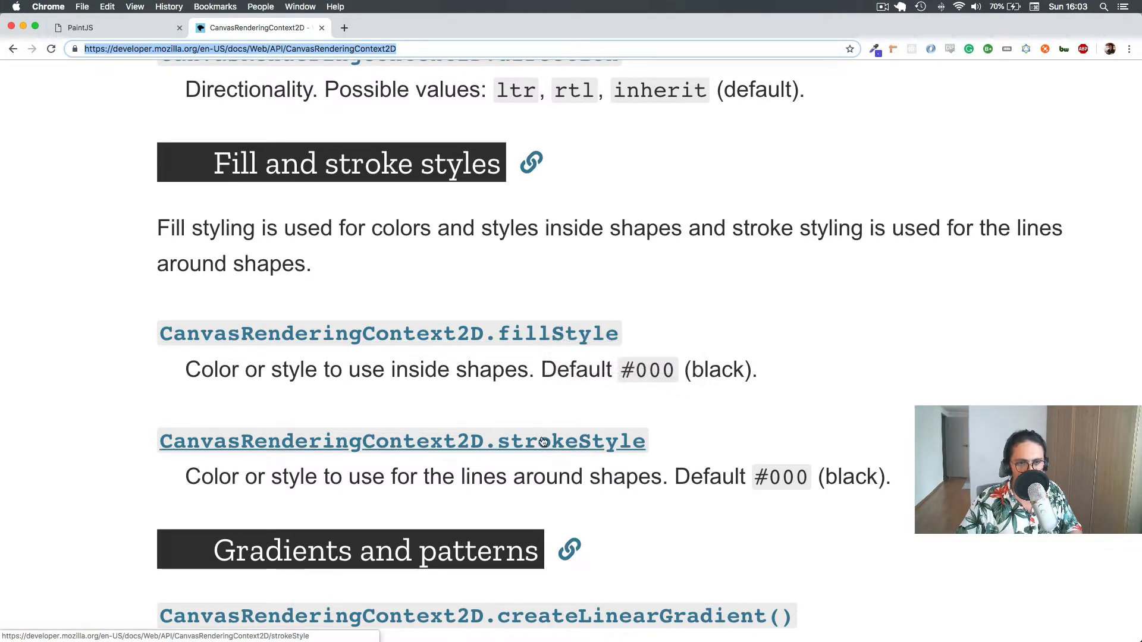
Add ctx.fillStyle = "green"; on line 12 before fillRect and save app.js.
{"action": "key", "text": "super+Tab"}
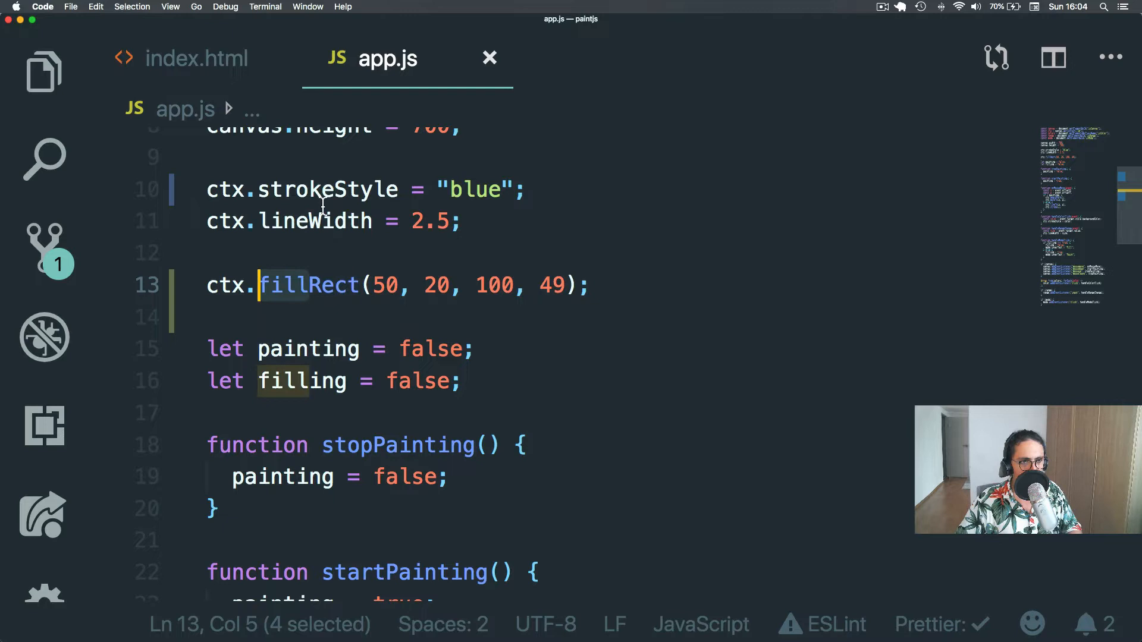
{"action": "left_click", "coordinate": [259, 263]}
{"action": "type", "text": "ct"}
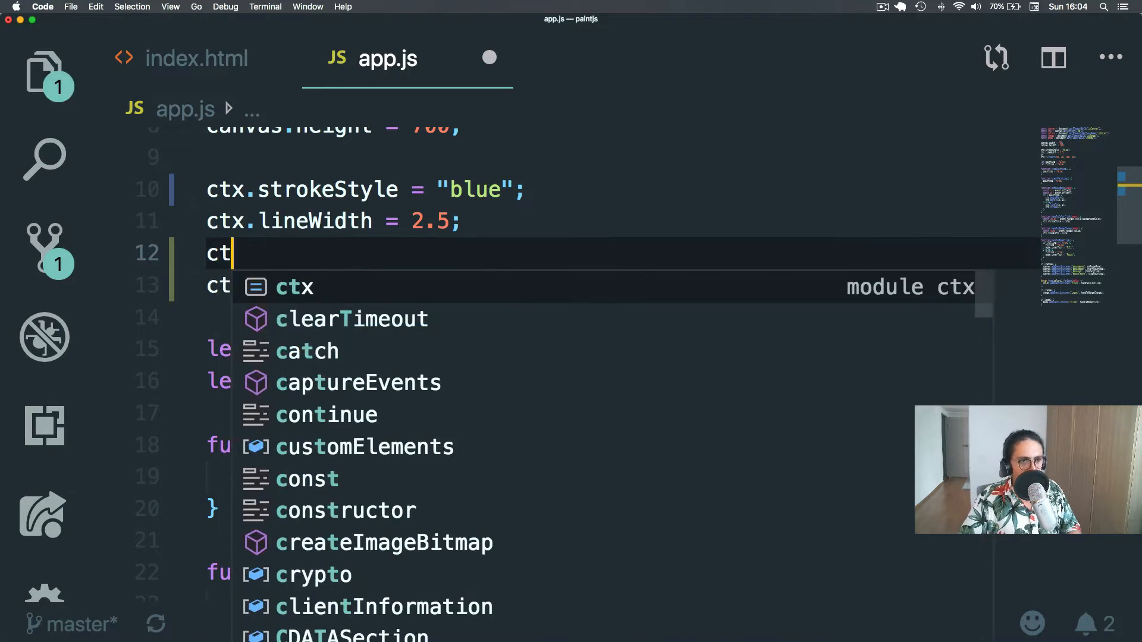
{"action": "type", "text": "x.fil"}
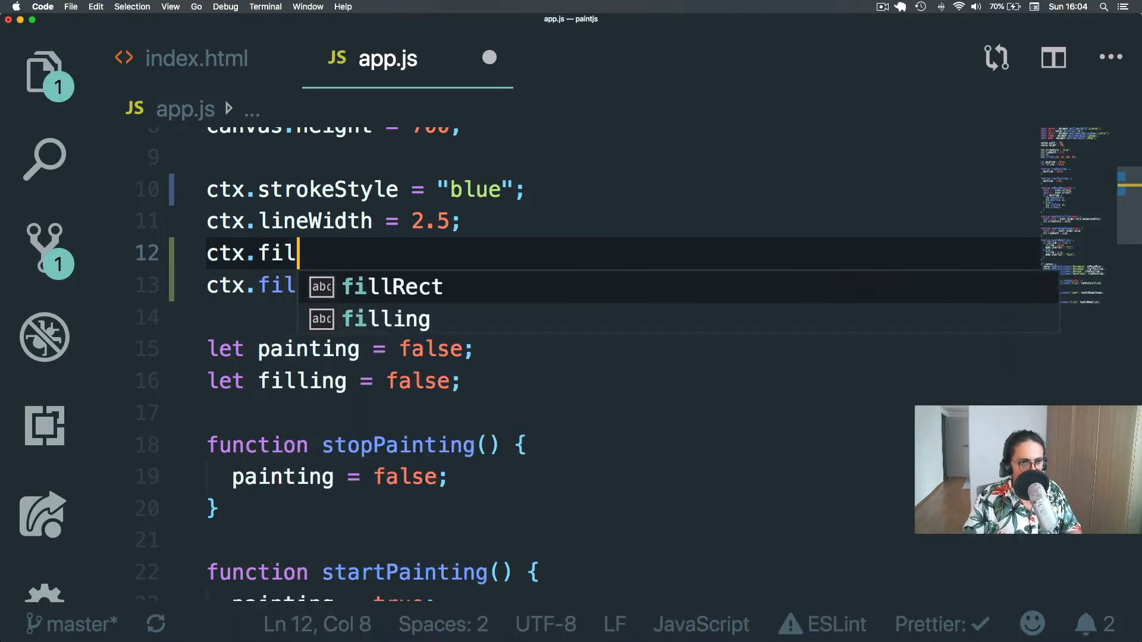
{"action": "type", "text": "lStul"}
{"action": "key", "text": "BackSpace"}
{"action": "key", "text": "BackSpace"}
{"action": "type", "text": "yle"}
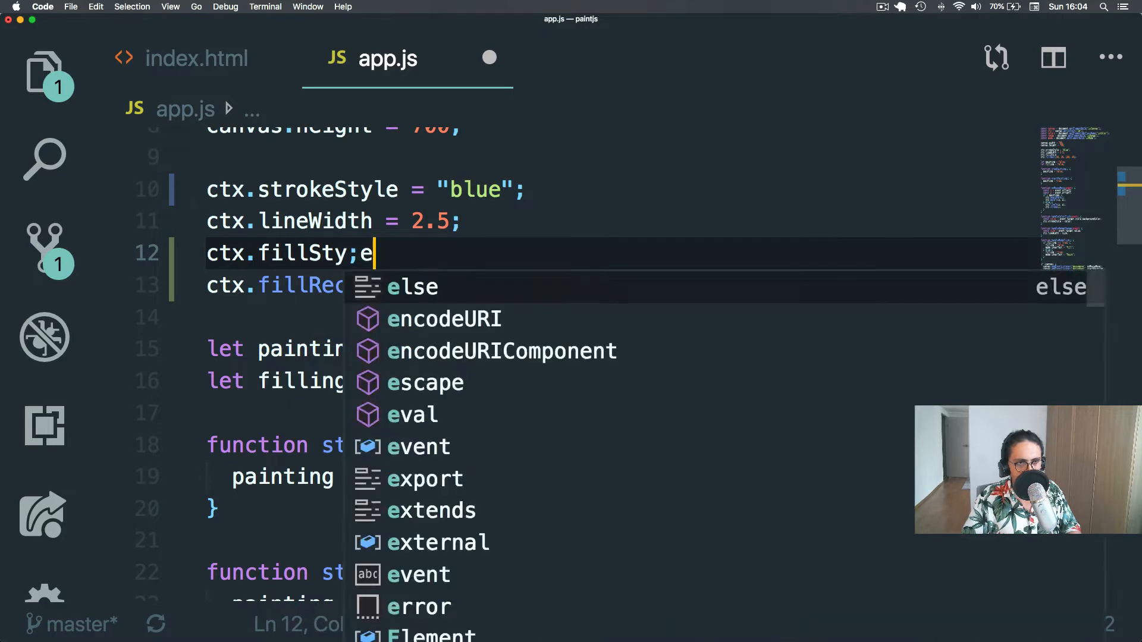
{"action": "key", "text": "Escape"}
{"action": "type", "text": "= \"green"}
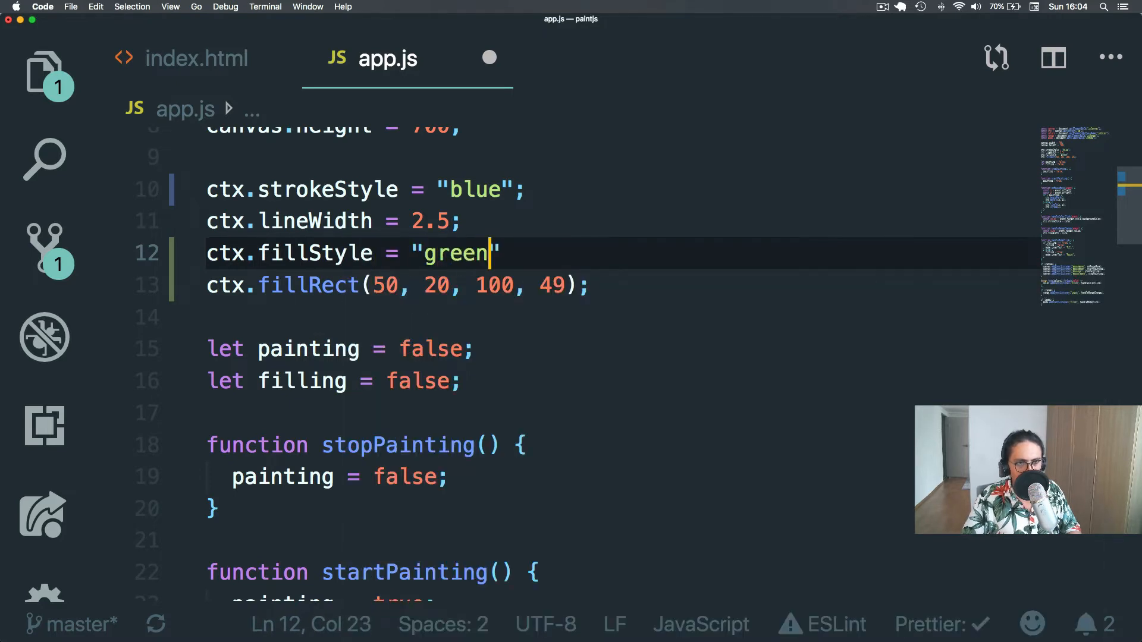
{"action": "key", "text": "Right"}
{"action": "type", "text": ";"}
{"action": "key", "text": "ctrl+s"}
Reload PaintJS to confirm the rectangle now renders green.
{"action": "key", "text": "super+Tab"}
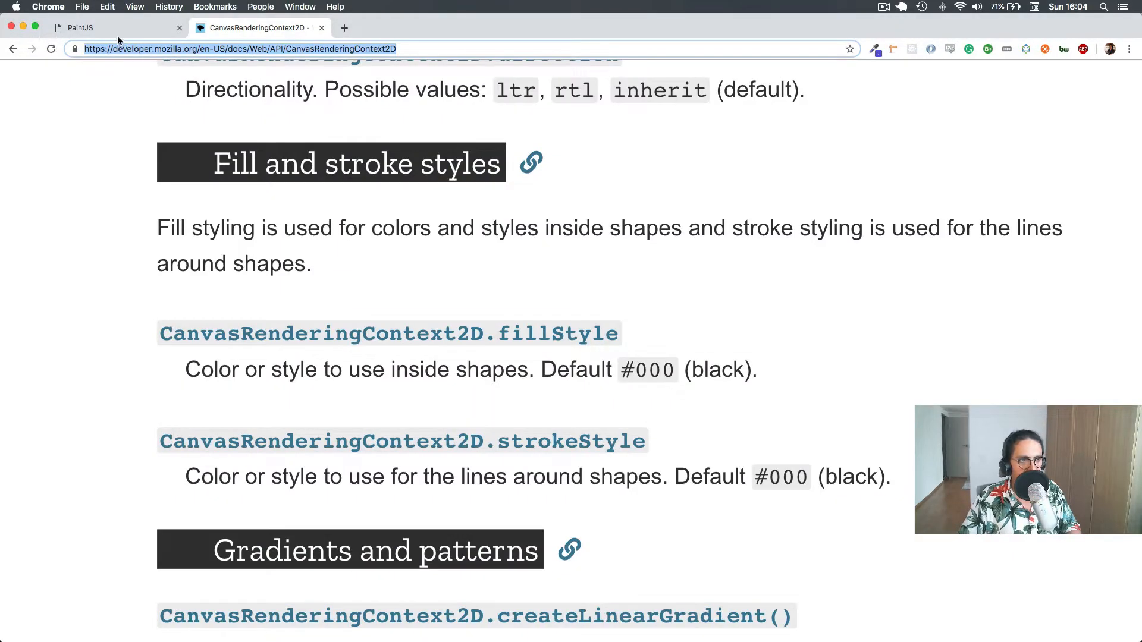
{"action": "left_click", "coordinate": [117, 27]}
{"action": "key", "text": "super+0"}
{"action": "key", "text": "super+r"}
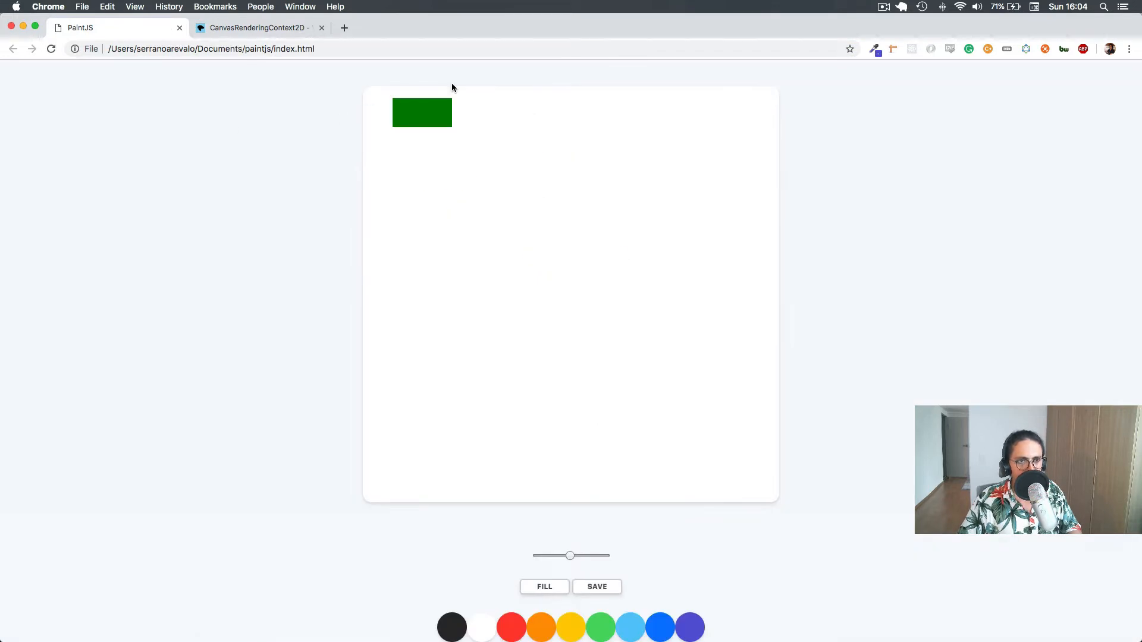
{"action": "key", "text": "super+plus"}
{"action": "key", "text": "super+Tab"}
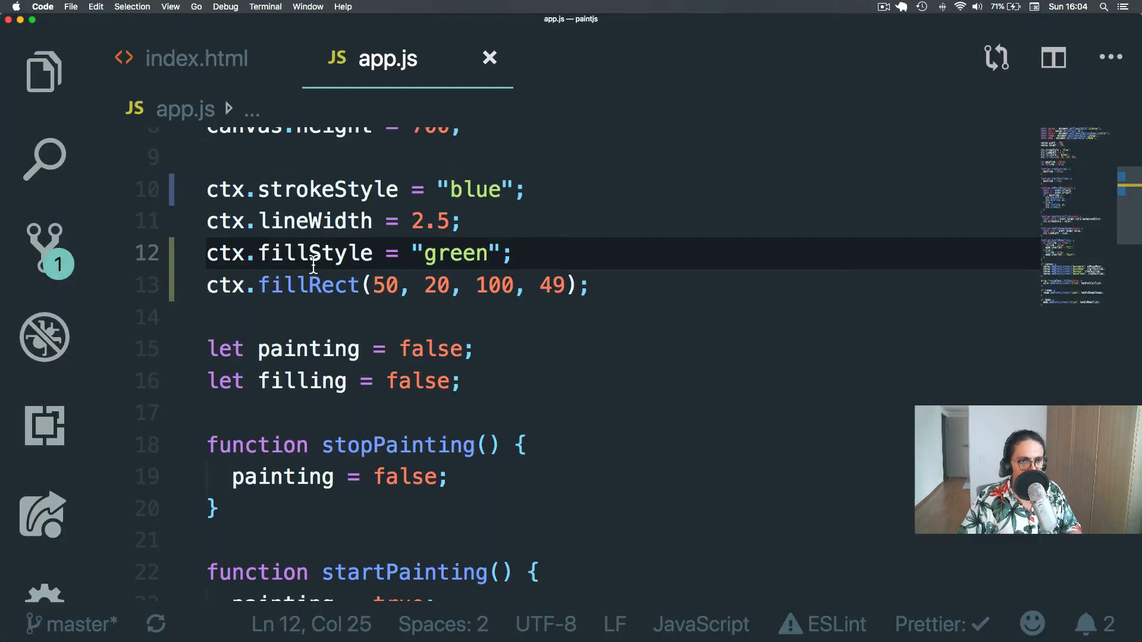
Add ctx.fillStyle = "purple" on a new line after the green fillRect.
{"action": "double_click", "coordinate": [312, 258]}
{"action": "left_click", "coordinate": [571, 253]}
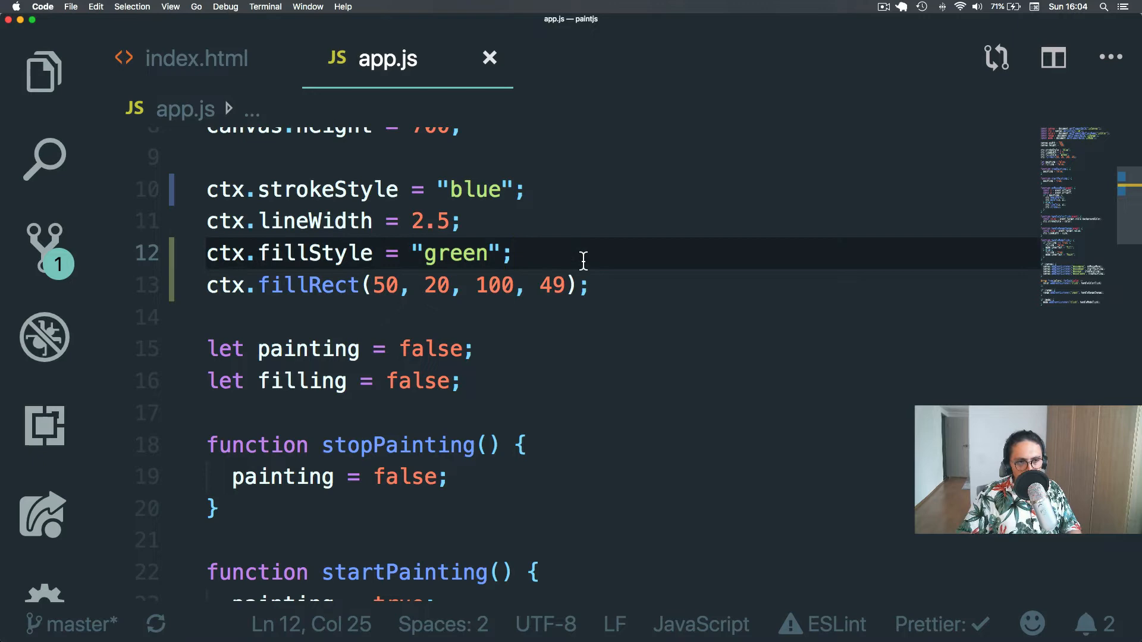
{"action": "left_click", "coordinate": [628, 291]}
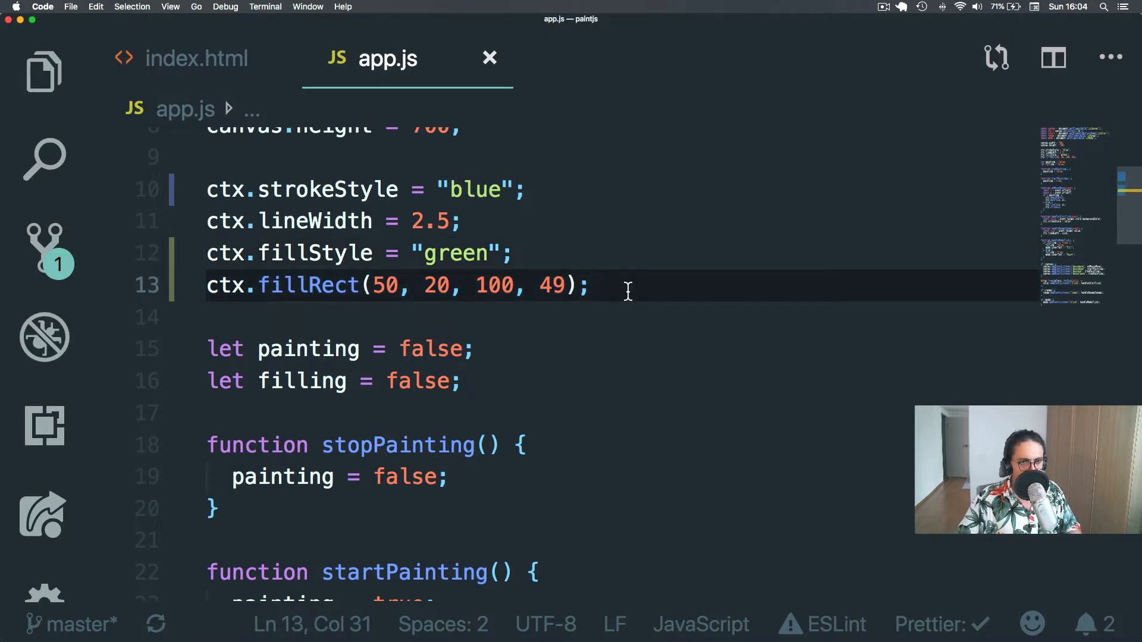
{"action": "key", "text": "Return"}
{"action": "type", "text": "ctx.f"}
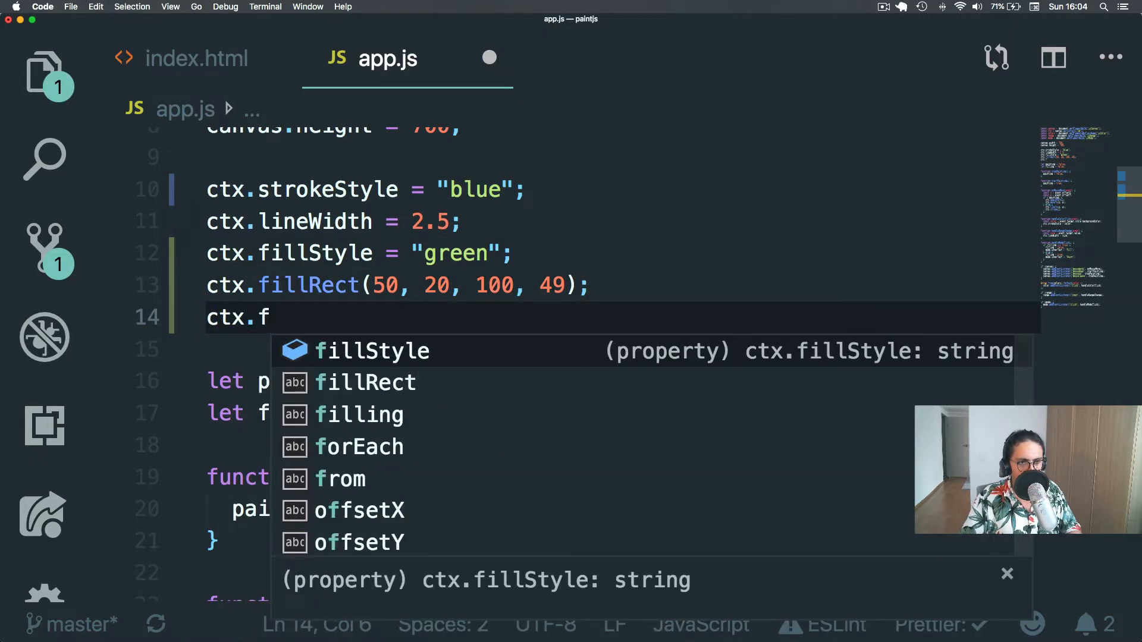
{"action": "key", "text": "Tab"}
{"action": "type", "text": "= \"["}
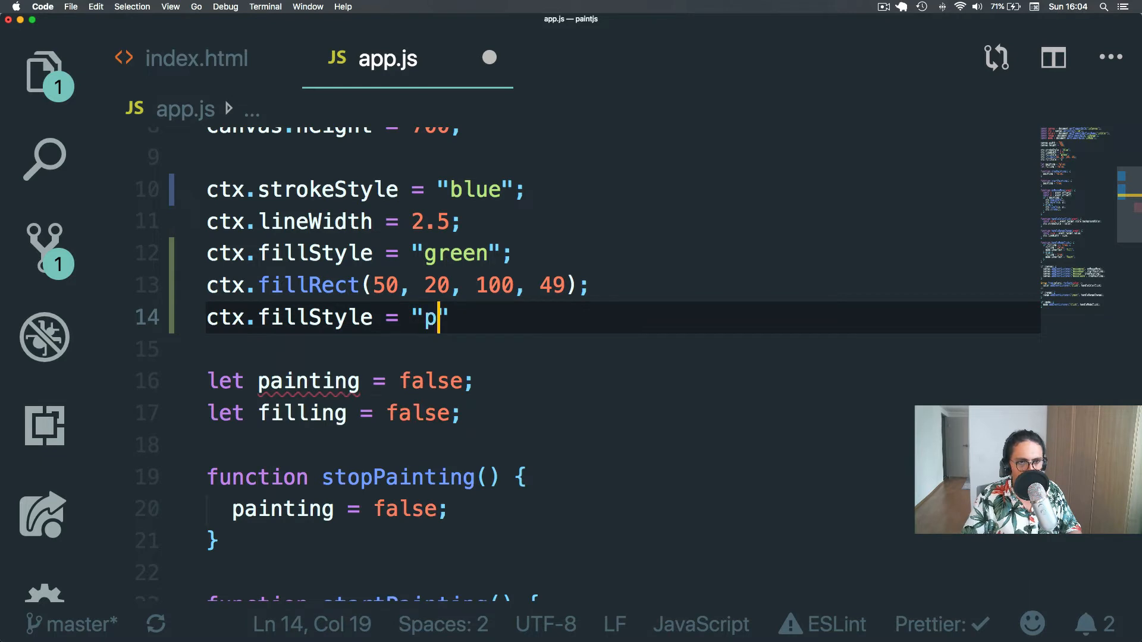
{"action": "type", "text": "urple"}
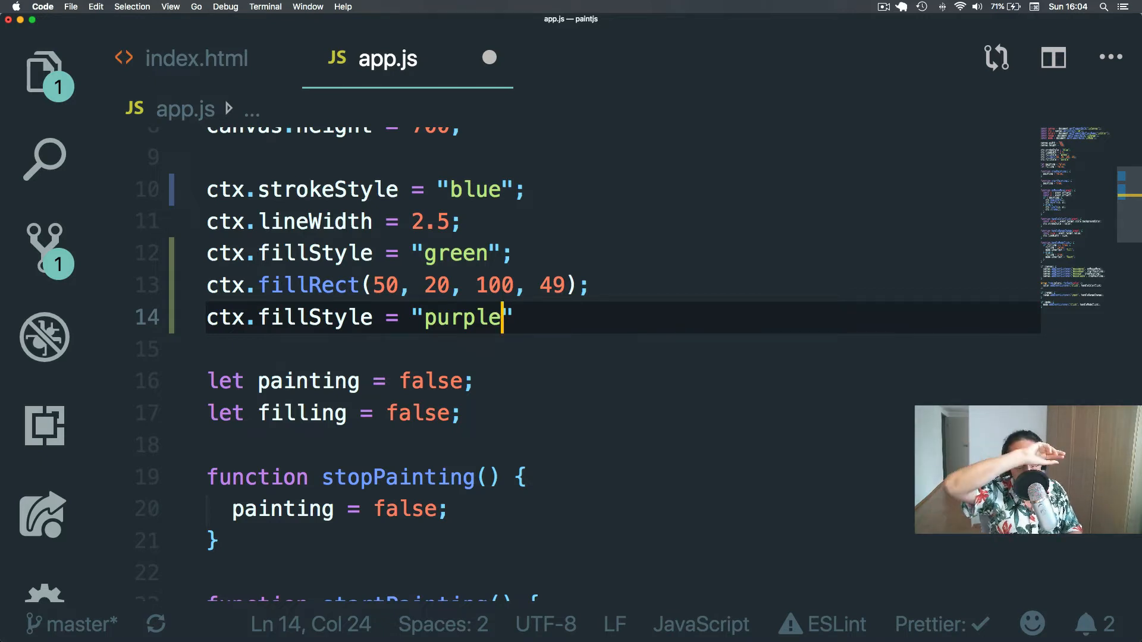
Duplicate the fillRect line below it and start changing its x, y to 80, 100.
{"action": "key", "text": "shift+Home"}
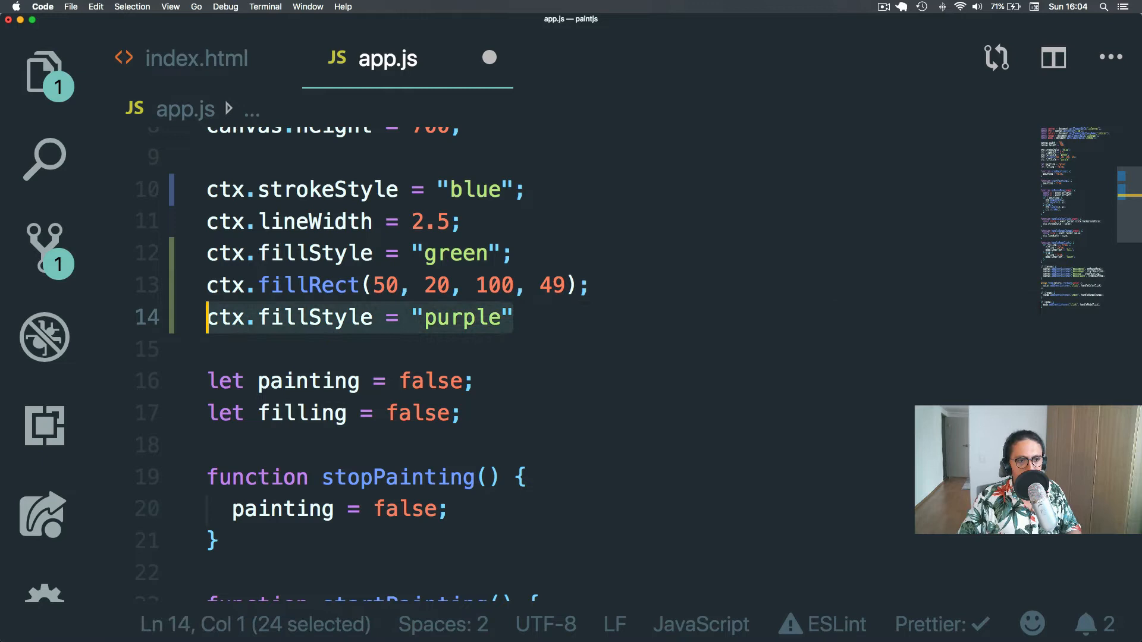
{"action": "key", "text": "Up"}
{"action": "key", "text": "shift+End"}
{"action": "key", "text": "Down"}
{"action": "key", "text": "Down"}
{"action": "type", "text": "ctx.fillRect(50, 20, 100, 49);"}
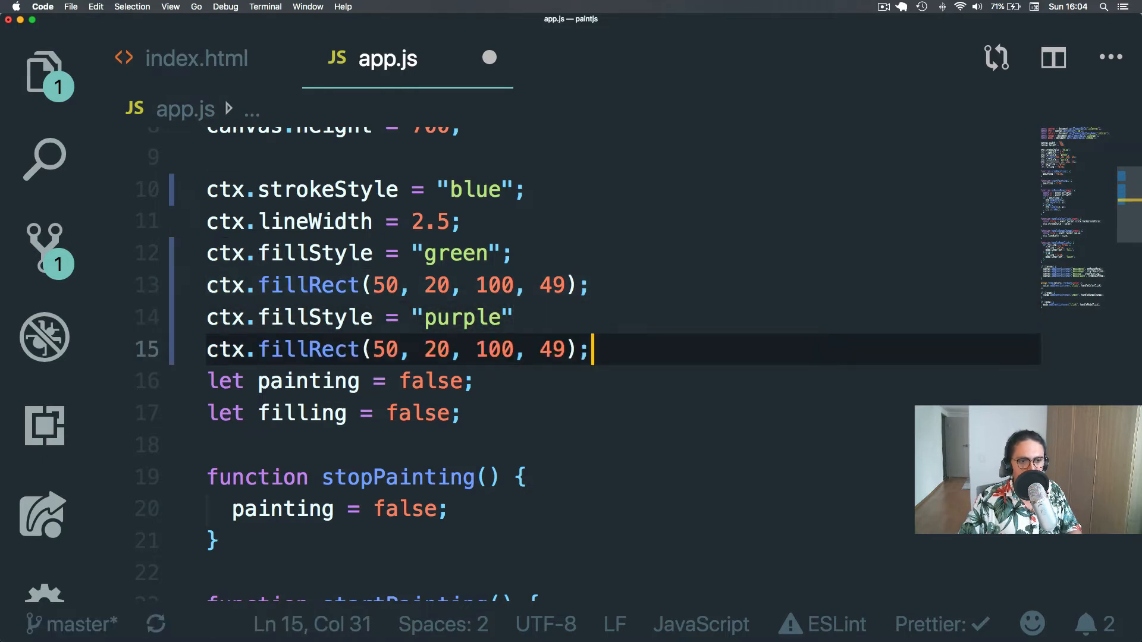
{"action": "double_click", "coordinate": [393, 351]}
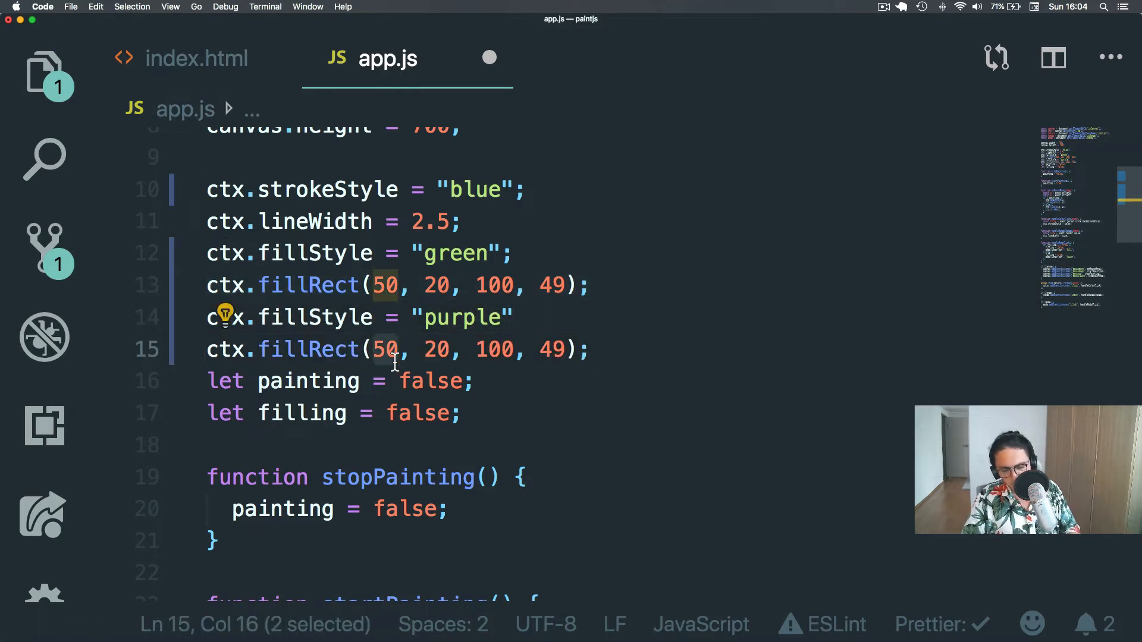
{"action": "type", "text": "80, 10"}
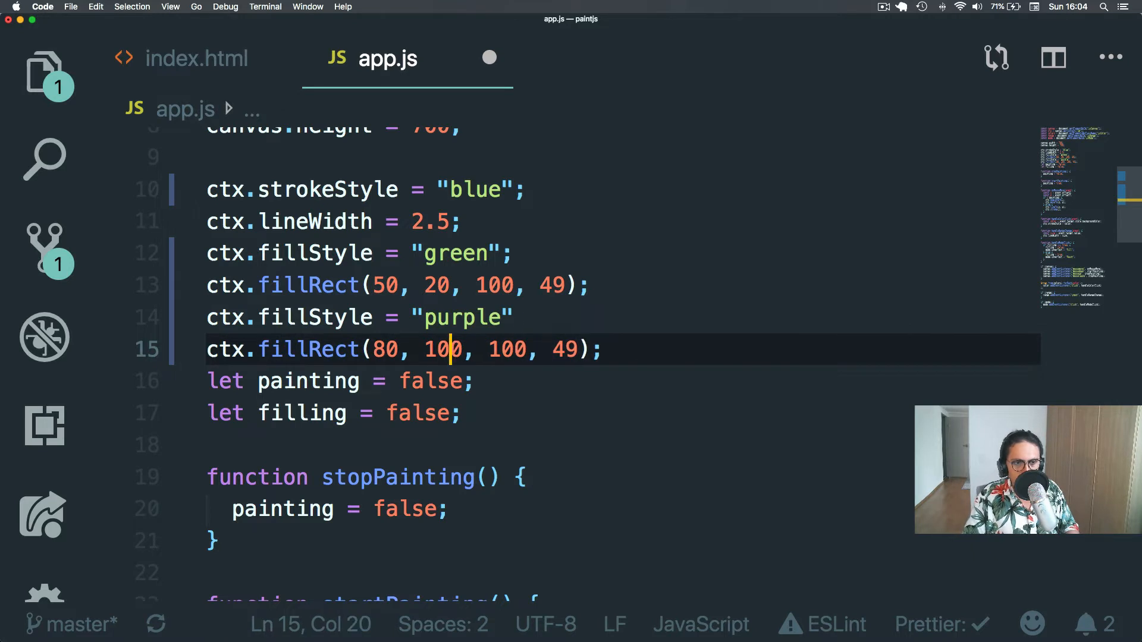
Save, reload PaintJS at reset zoom, and loop a blue stroke around the purple rectangle.
{"action": "key", "text": "super+s"}
{"action": "key", "text": "super+Tab"}
{"action": "key", "text": "super+r"}
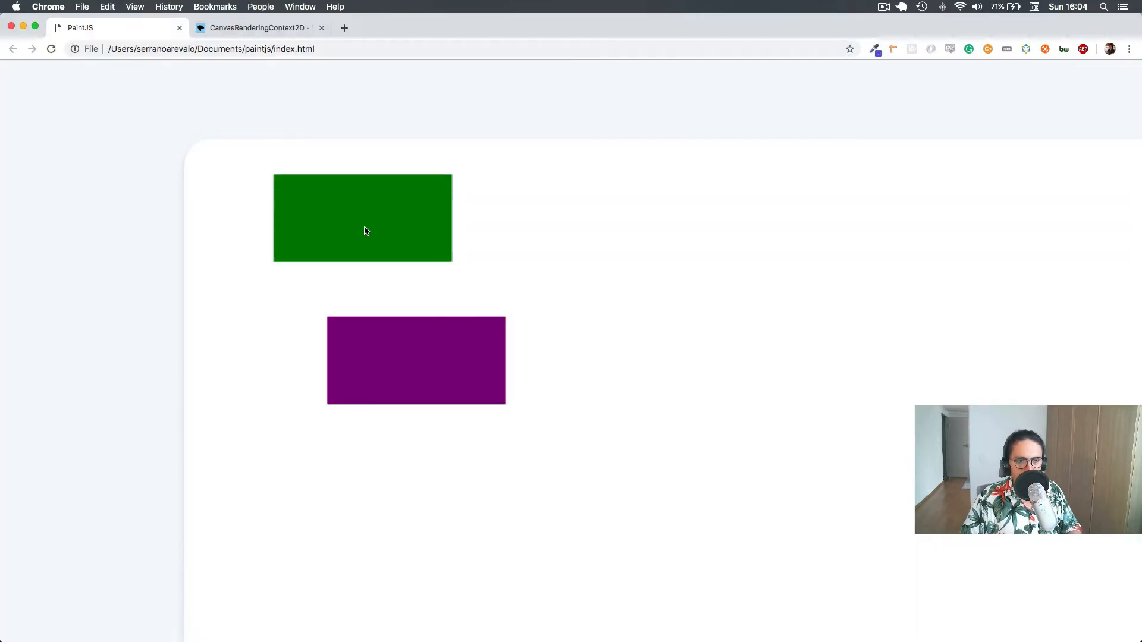
{"action": "key", "text": "super+minus"}
{"action": "key", "text": "super+minus"}
{"action": "key", "text": "super+minus"}
{"action": "mouse_move", "coordinate": [429, 144]}
{"action": "left_mouse_down"}
{"action": "mouse_move", "coordinate": [542, 172]}
{"action": "mouse_move", "coordinate": [600, 255]}
{"action": "left_mouse_up"}
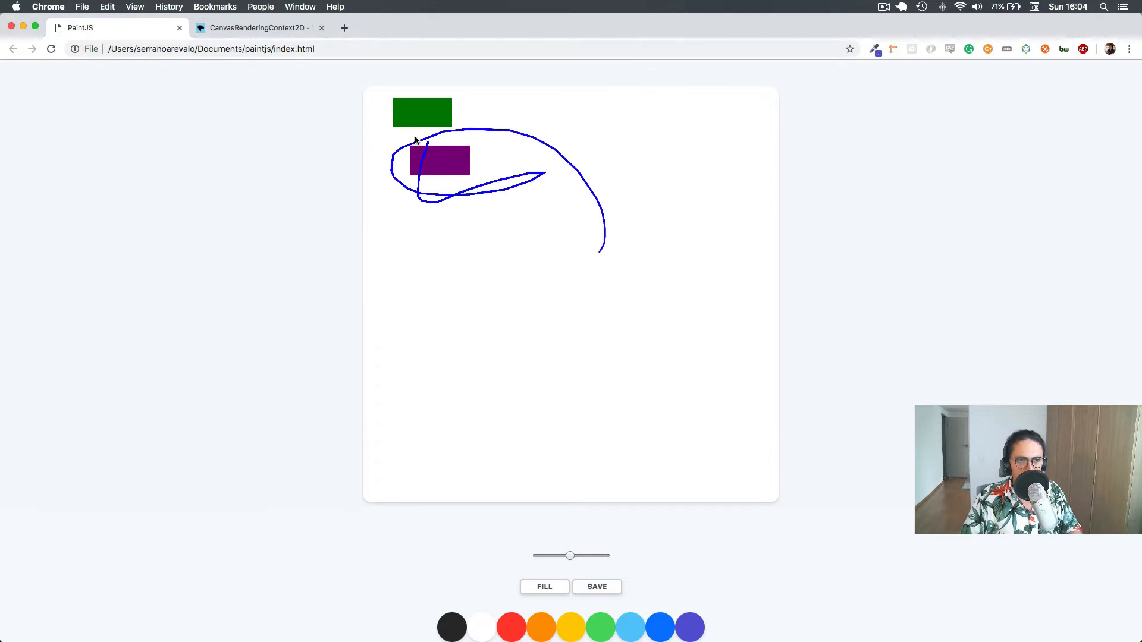
{"action": "key", "text": "super+Tab"}
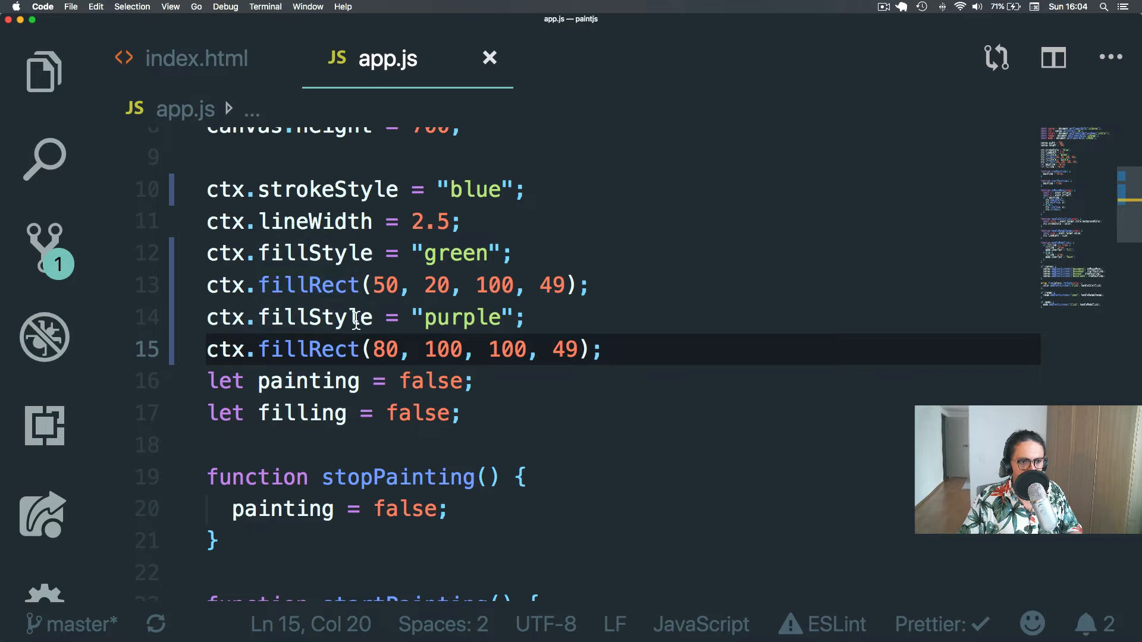
Delete the four fillStyle/fillRect test lines from app.js, keeping one blank line, and save.
{"action": "triple_click", "coordinate": [325, 317]}
{"action": "left_click_drag", "start_coordinate": [606, 290], "coordinate": [206, 253]}
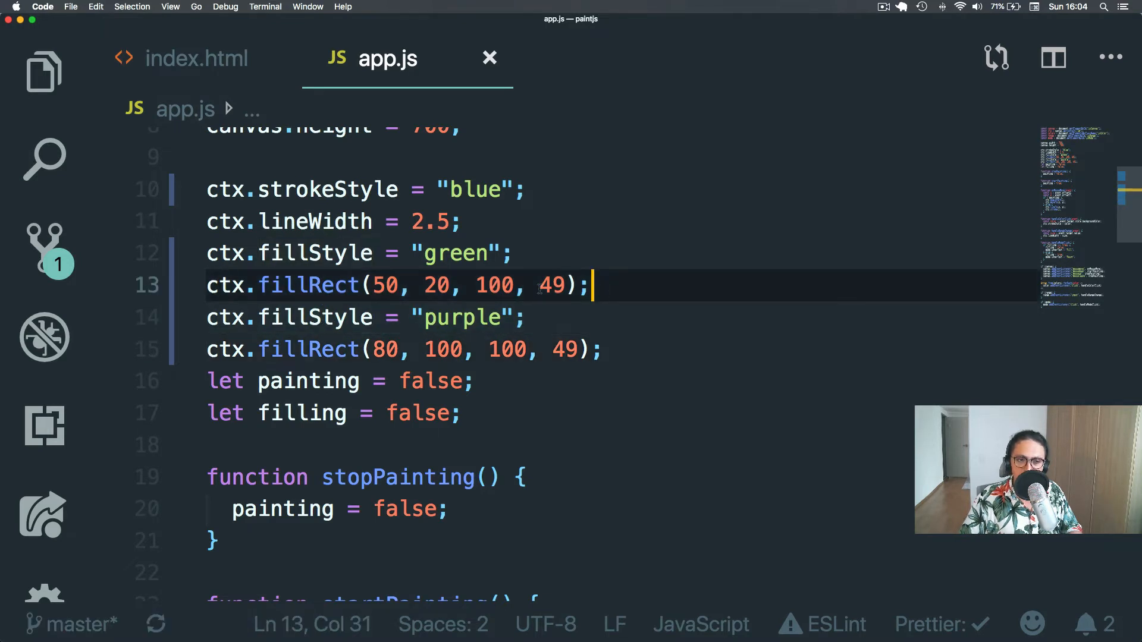
{"action": "left_click", "coordinate": [661, 348]}
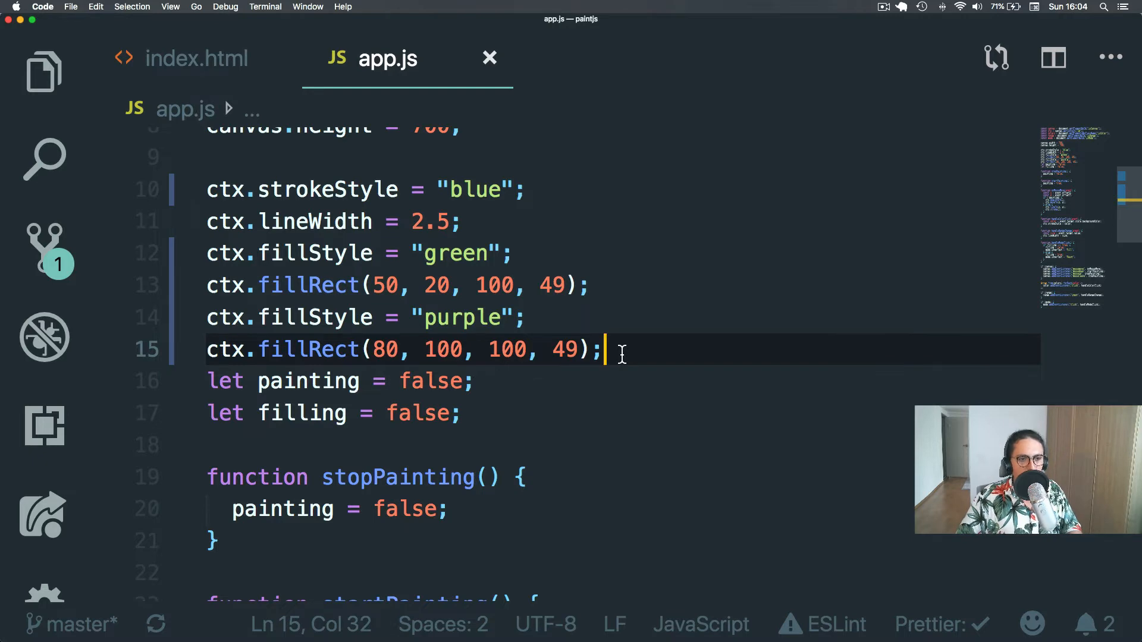
{"action": "key", "text": "shift+Up"}
{"action": "key", "text": "shift+Up"}
{"action": "key", "text": "shift+Up"}
{"action": "key", "text": "shift+Home"}
{"action": "key", "text": "BackSpace"}
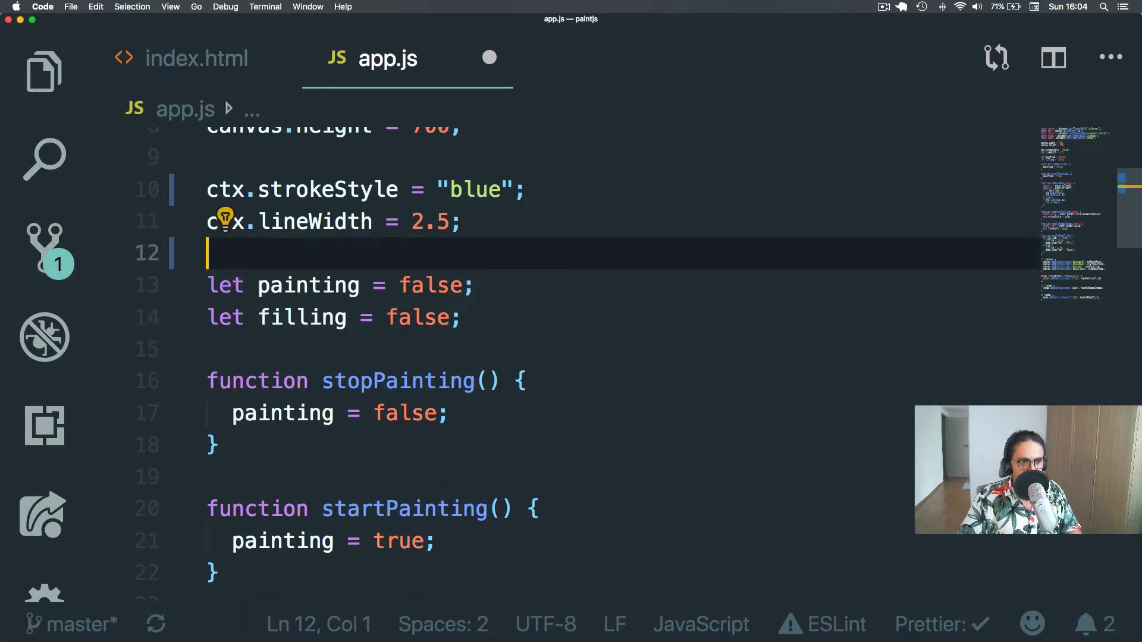
{"action": "key", "text": "BackSpace"}
{"action": "key", "text": "super+z"}
{"action": "key", "text": "super+s"}
{"action": "scroll", "coordinate": [625, 366], "scroll_direction": "down", "scroll_amount": 10}
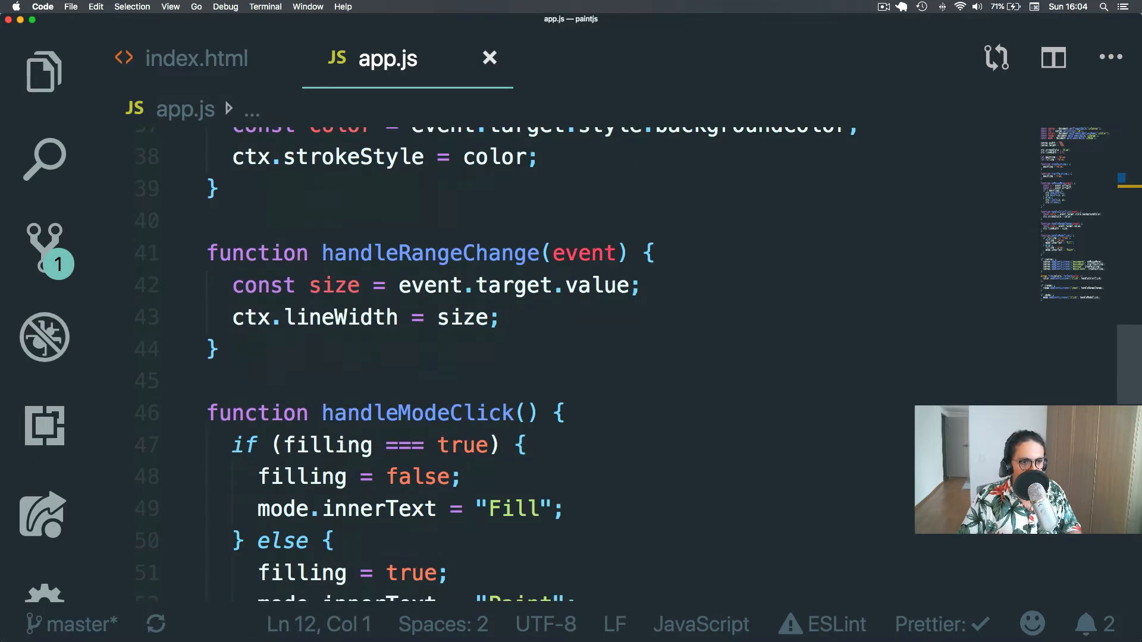
{"action": "scroll", "coordinate": [625, 366], "scroll_direction": "down", "scroll_amount": 10}
{"action": "scroll", "coordinate": [624, 366], "scroll_direction": "up", "scroll_amount": 3}
{"action": "scroll", "coordinate": [624, 366], "scroll_direction": "up", "scroll_amount": 5}
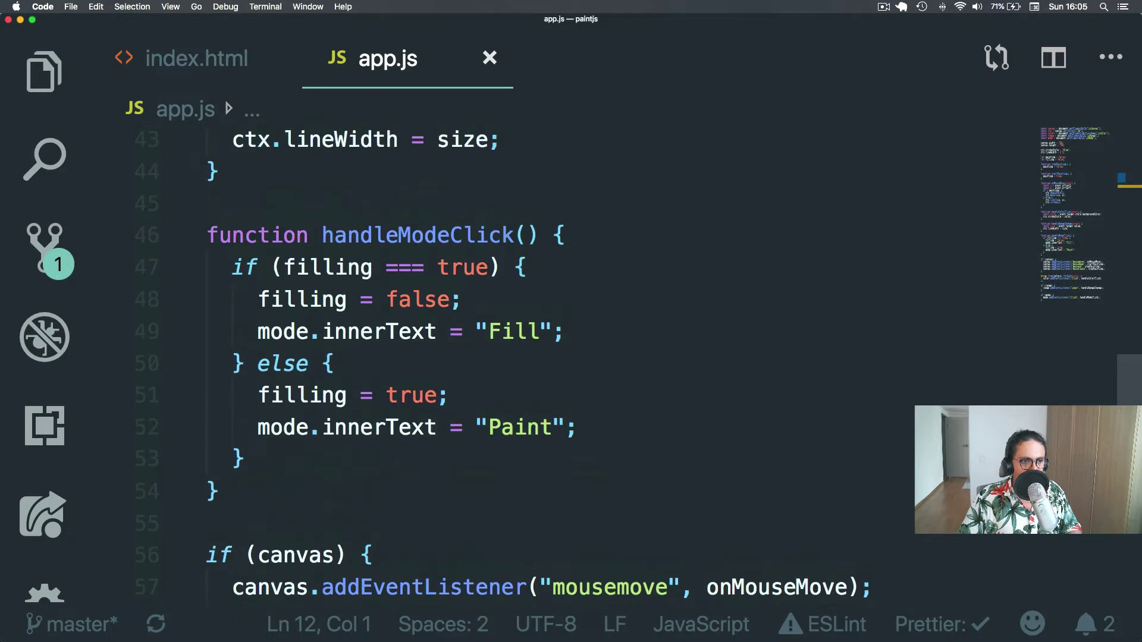
Revisit handleModeClick and the blue strokeStyle value, adding a blank line after lineWidth.
{"action": "double_click", "coordinate": [403, 235]}
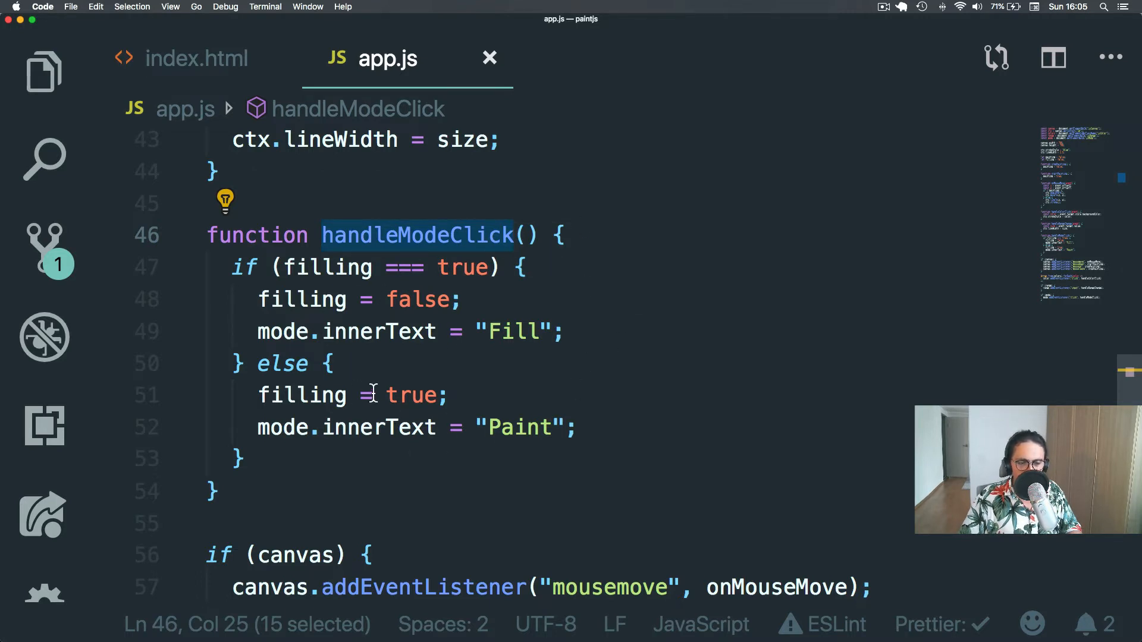
{"action": "scroll", "coordinate": [615, 299], "scroll_direction": "up", "scroll_amount": 10}
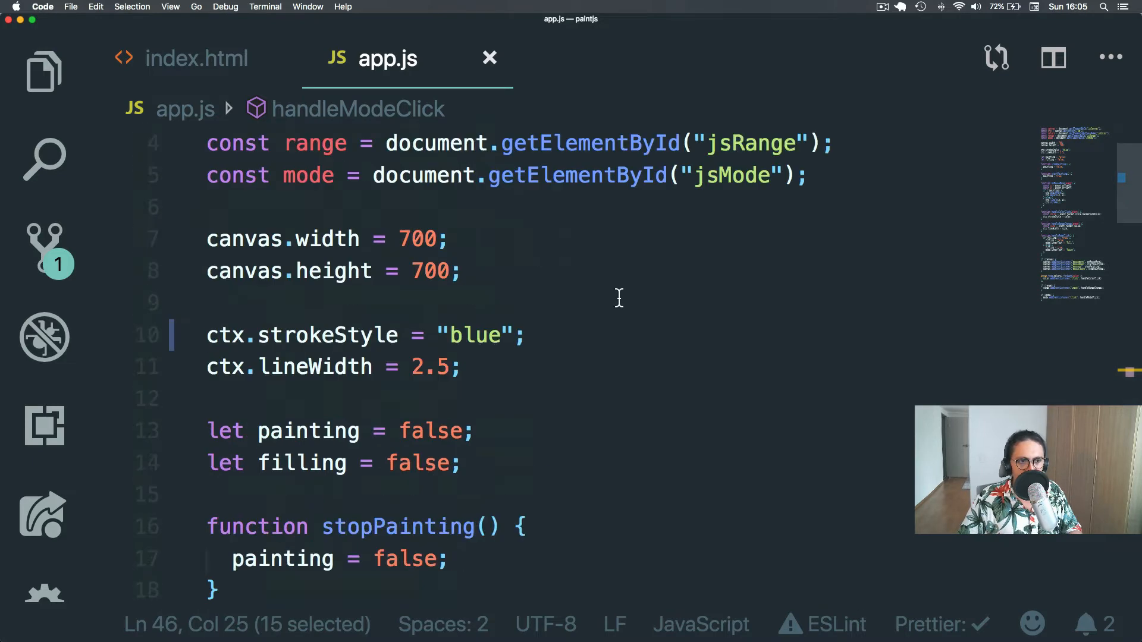
{"action": "scroll", "coordinate": [616, 299], "scroll_direction": "up", "scroll_amount": 3}
{"action": "scroll", "coordinate": [615, 299], "scroll_direction": "down", "scroll_amount": 2}
{"action": "scroll", "coordinate": [401, 332], "scroll_direction": "down", "scroll_amount": 5}
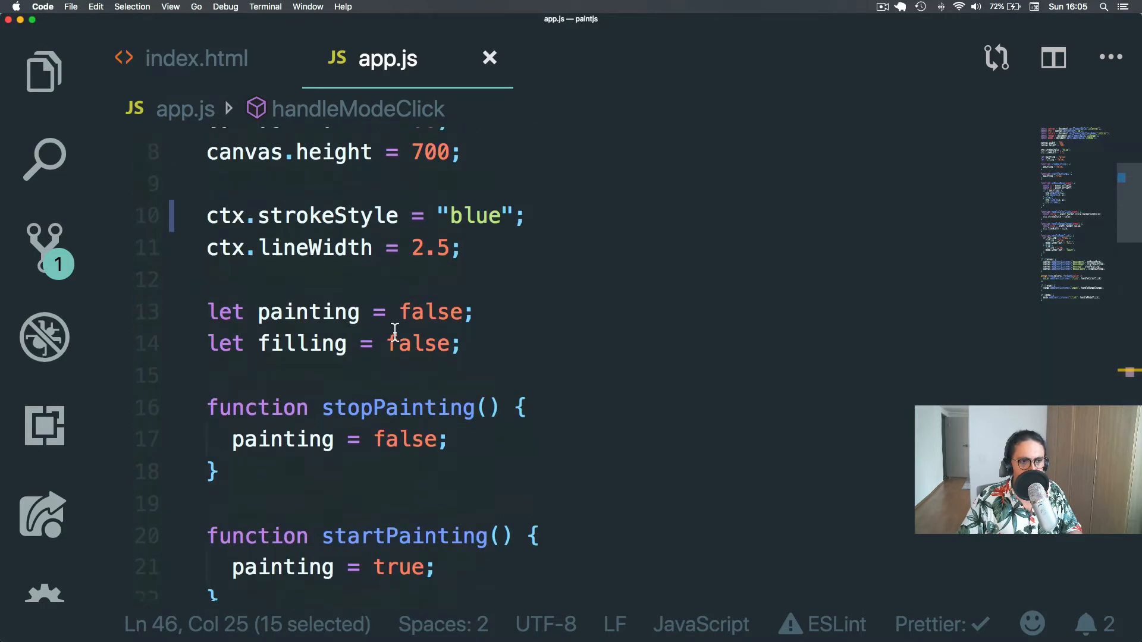
{"action": "scroll", "coordinate": [392, 333], "scroll_direction": "up", "scroll_amount": 1}
{"action": "double_click", "coordinate": [295, 230]}
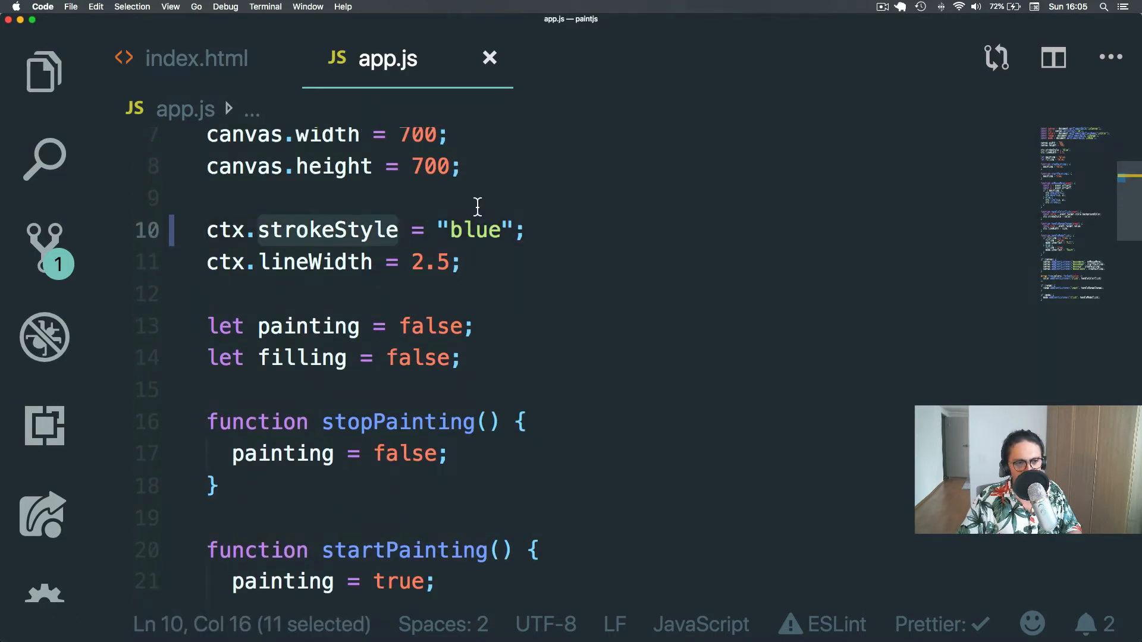
{"action": "scroll", "coordinate": [470, 234], "scroll_direction": "down", "scroll_amount": 10}
{"action": "scroll", "coordinate": [470, 234], "scroll_direction": "down", "scroll_amount": 2}
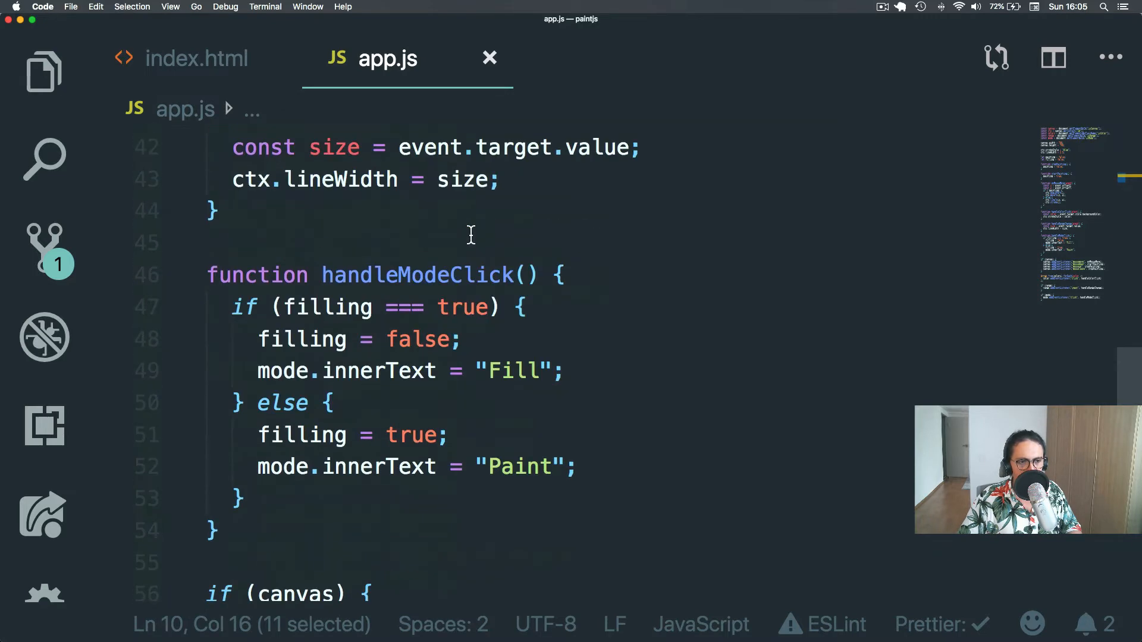
{"action": "scroll", "coordinate": [470, 233], "scroll_direction": "down", "scroll_amount": 1}
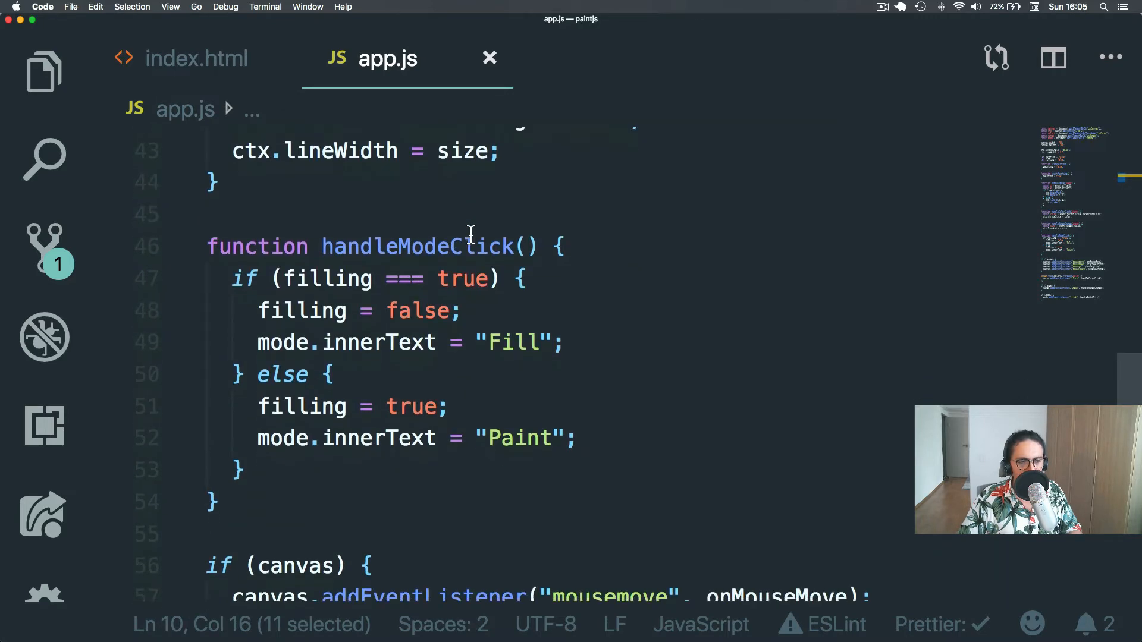
{"action": "scroll", "coordinate": [469, 233], "scroll_direction": "up", "scroll_amount": 10}
{"action": "scroll", "coordinate": [470, 234], "scroll_direction": "up", "scroll_amount": 1}
{"action": "left_click", "coordinate": [477, 313]}
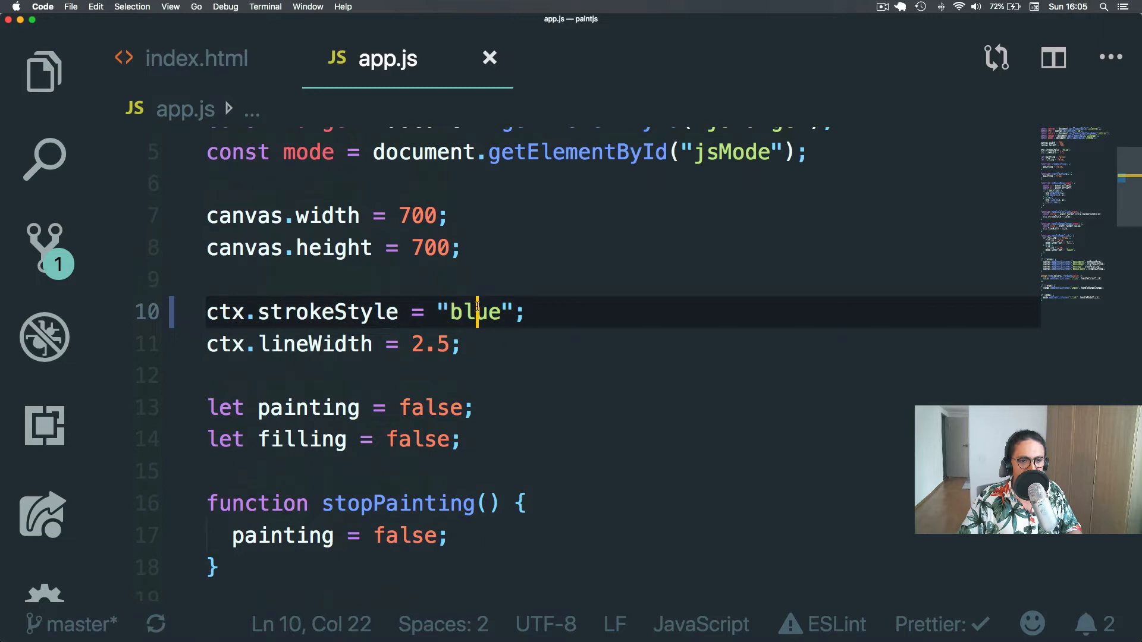
{"action": "key", "text": "Down"}
{"action": "key", "text": "super+Return"}
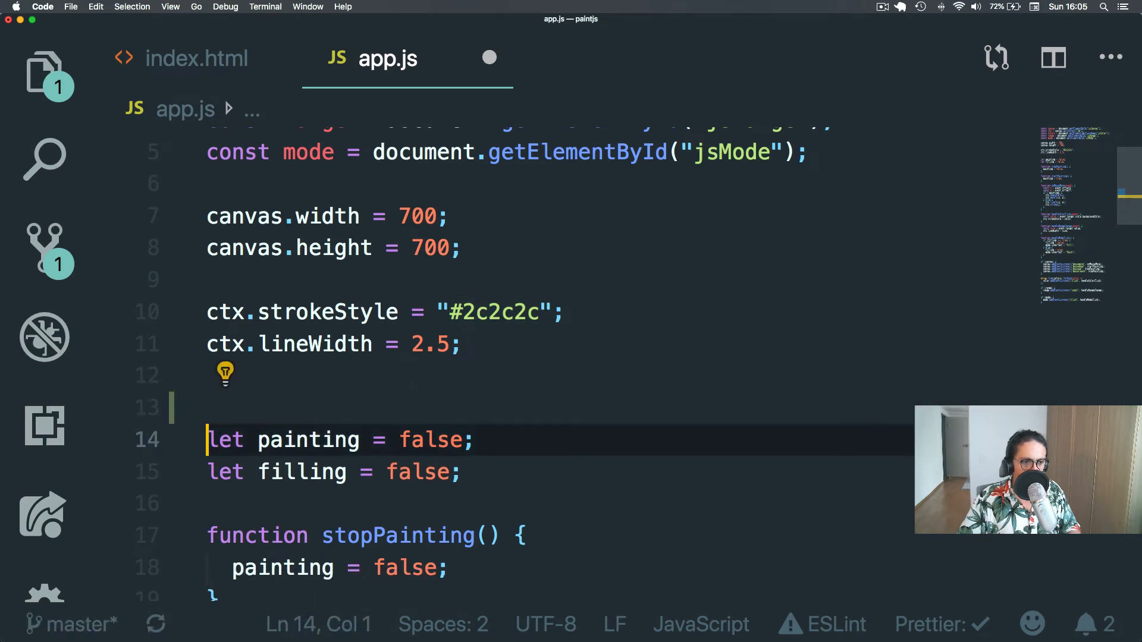
Add ctx.fillStyle = ctx.strokeStyle; to handleModeClick's else branch after the Paint label, and save.
{"action": "key", "text": "BackSpace"}
{"action": "key", "text": "super+s"}
{"action": "scroll", "coordinate": [641, 310], "scroll_direction": "down", "scroll_amount": 15}
{"action": "scroll", "coordinate": [640, 310], "scroll_direction": "down", "scroll_amount": 10}
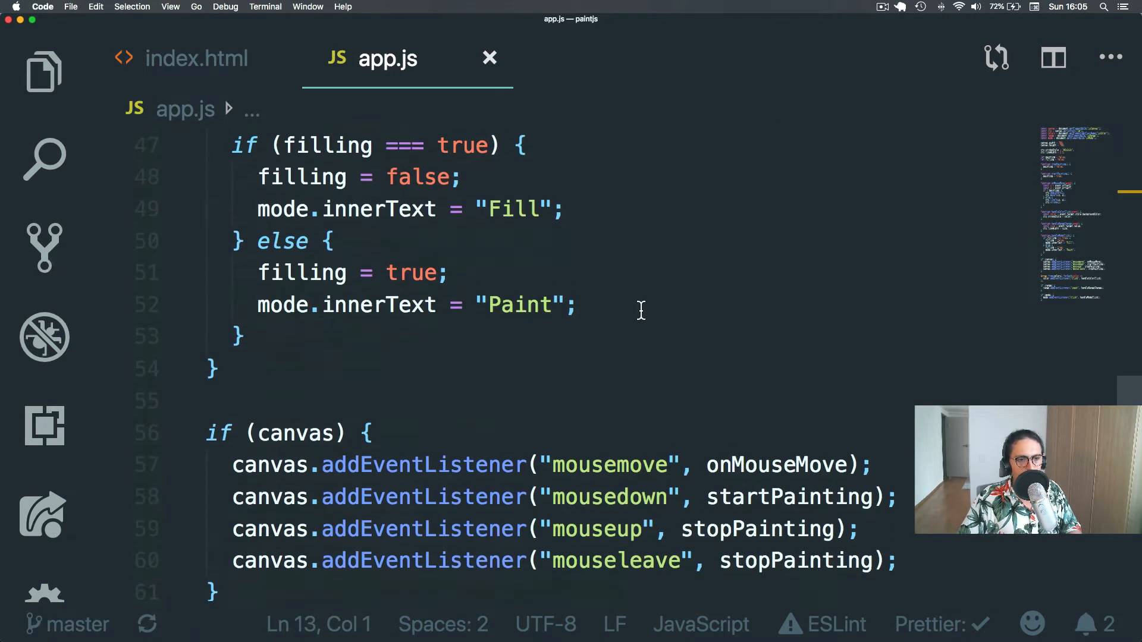
{"action": "scroll", "coordinate": [641, 310], "scroll_direction": "up", "scroll_amount": 4}
{"action": "scroll", "coordinate": [641, 309], "scroll_direction": "up", "scroll_amount": 3}
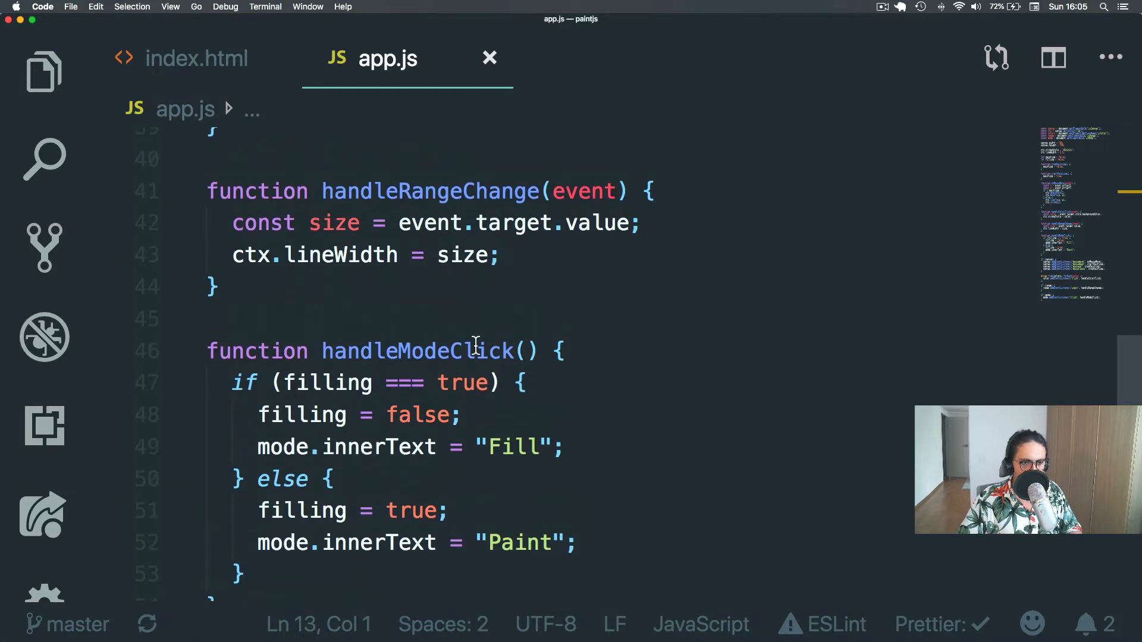
{"action": "scroll", "coordinate": [473, 358], "scroll_direction": "down", "scroll_amount": 2}
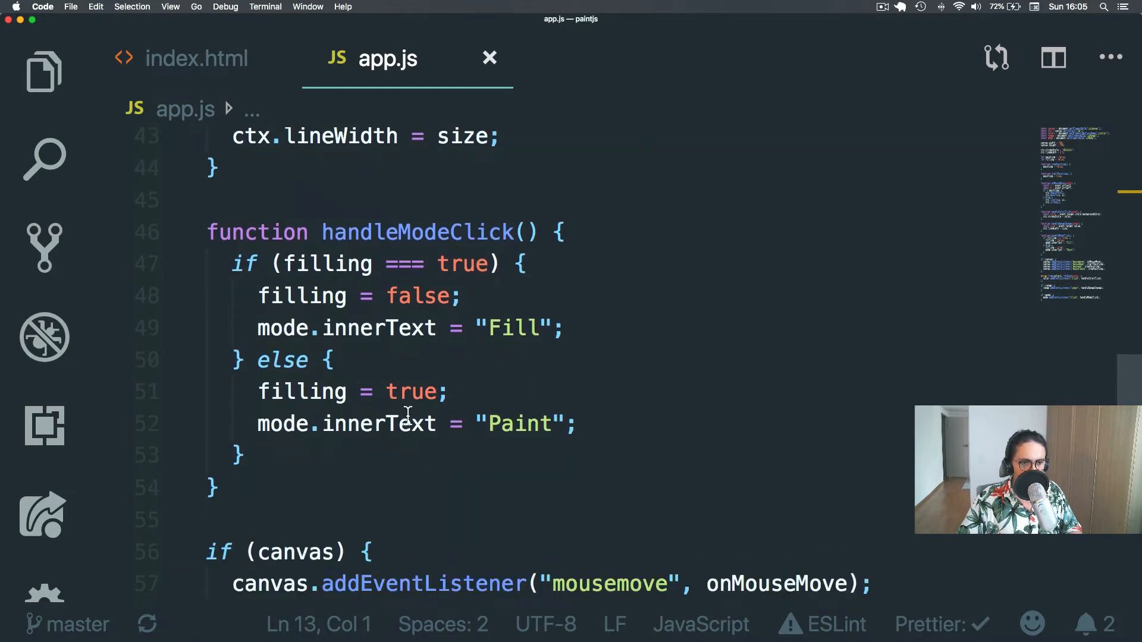
{"action": "left_click_drag", "start_coordinate": [385, 393], "coordinate": [219, 424]}
{"action": "left_click", "coordinate": [594, 424]}
{"action": "key", "text": "Return"}
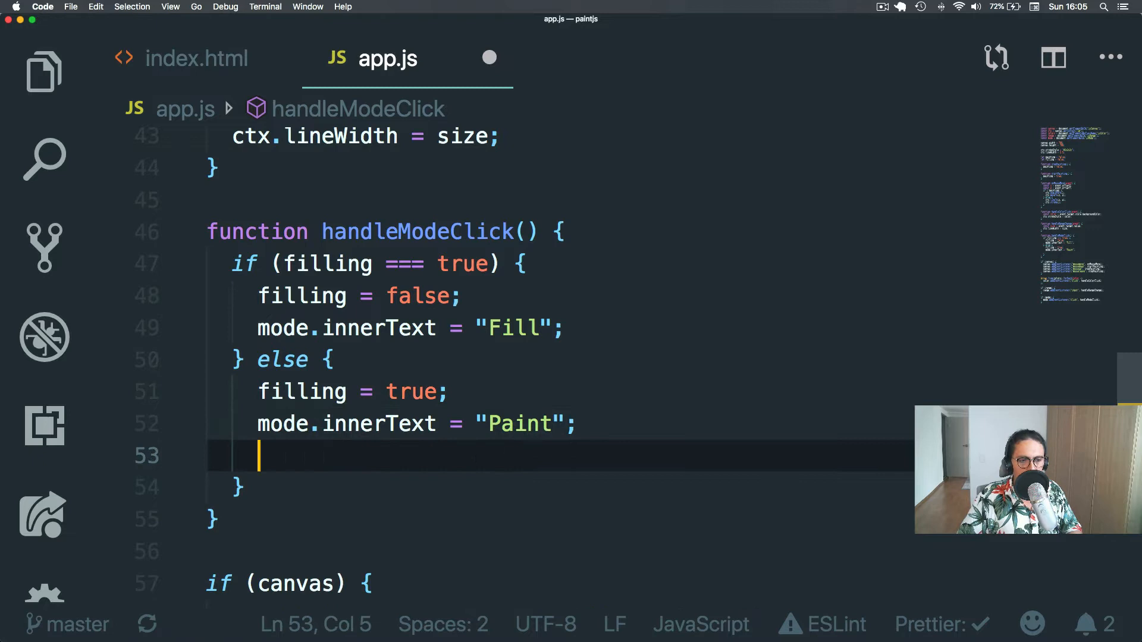
{"action": "type", "text": "ctx."}
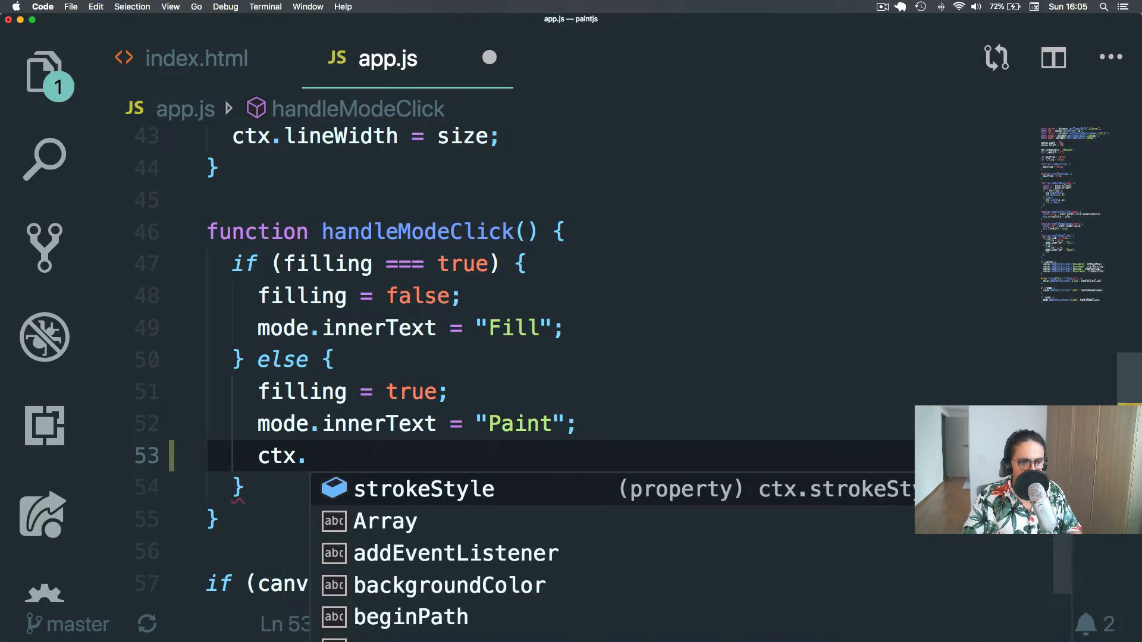
{"action": "type", "text": "fillStyl"}
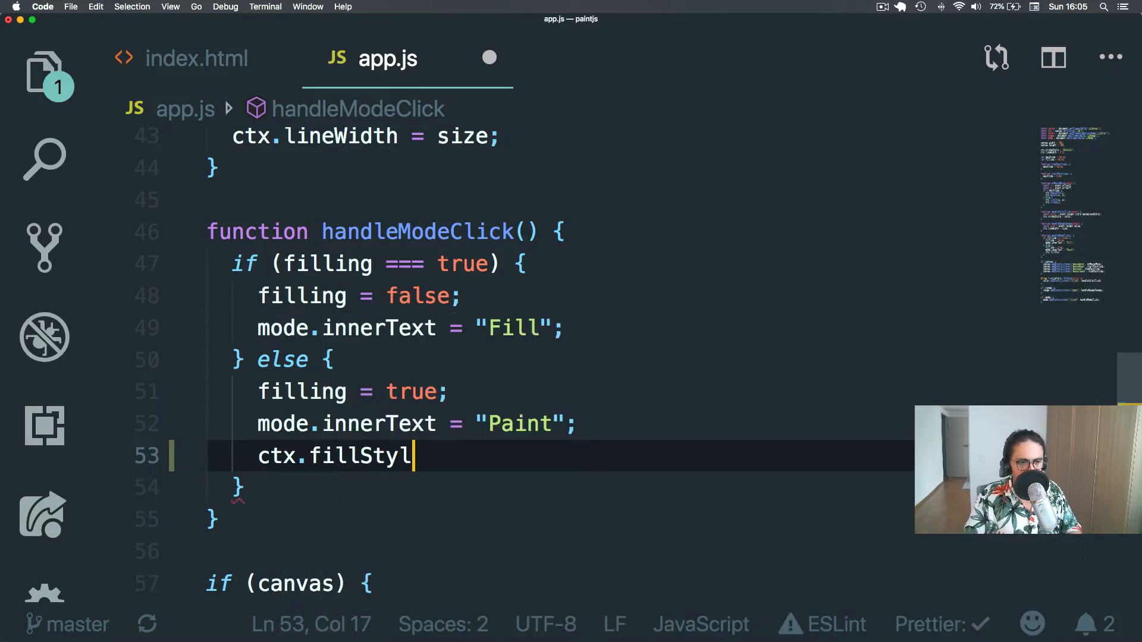
{"action": "type", "text": "e = ctx"}
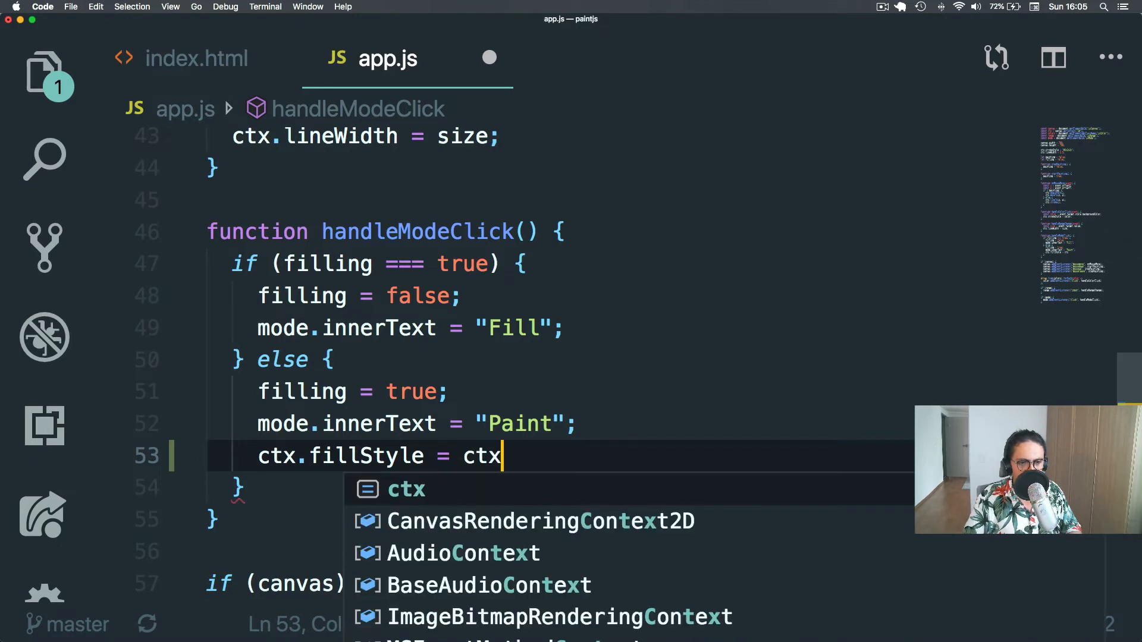
{"action": "type", "text": "."}
{"action": "key", "text": "Return"}
{"action": "type", "text": ";"}
{"action": "key", "text": "super+s"}
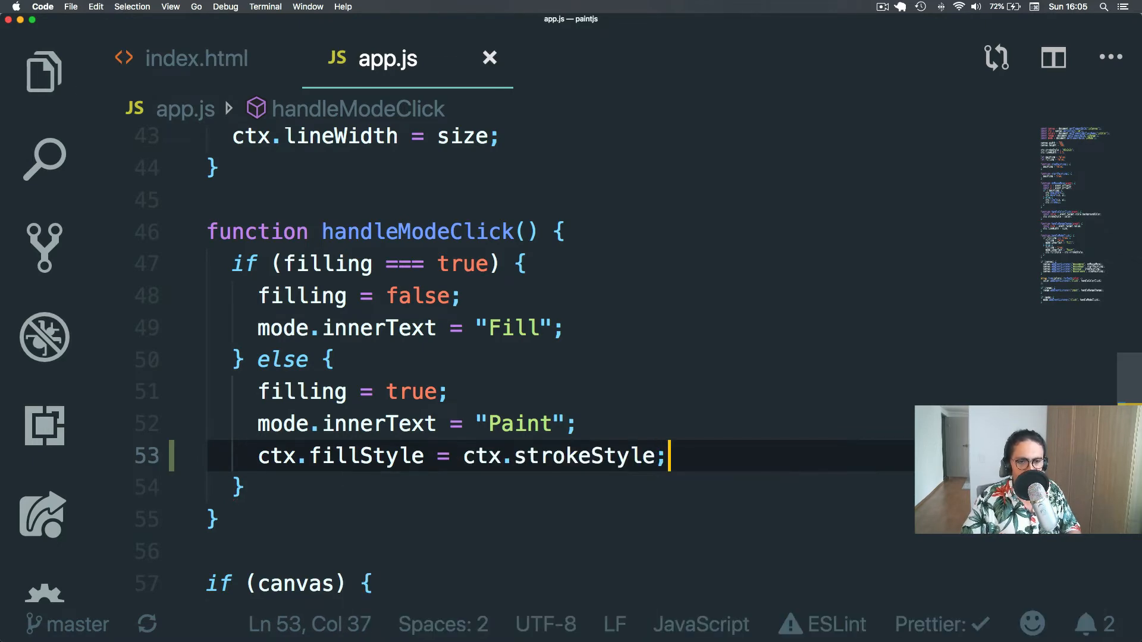
{"action": "scroll", "coordinate": [659, 386], "scroll_direction": "down", "scroll_amount": 2}
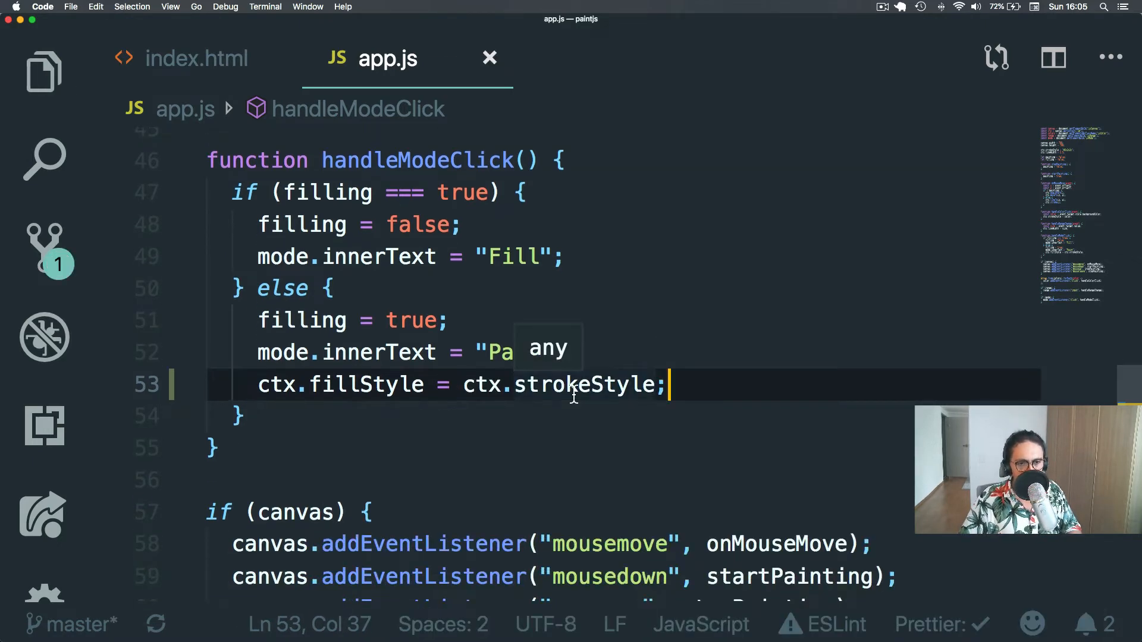
Reload PaintJS in Chrome, then delete the ctx.fillStyle = ctx.strokeStyle; line from handleModeClick.
{"action": "key", "text": "super+Tab"}
{"action": "scroll", "coordinate": [506, 366], "scroll_direction": "down", "scroll_amount": 2}
{"action": "key", "text": "super+r"}
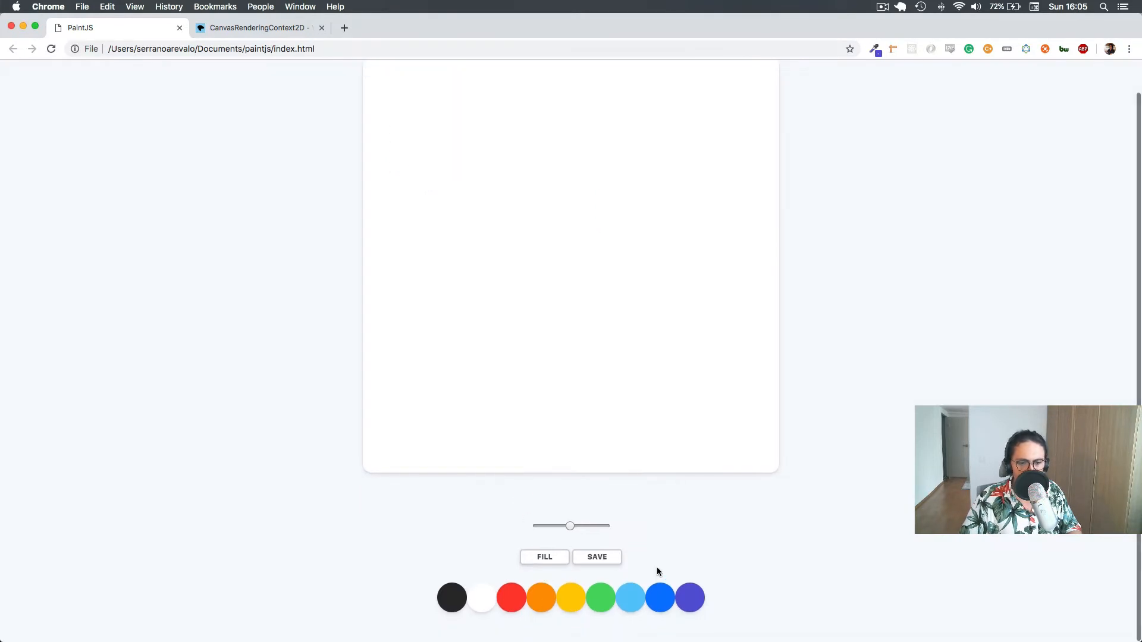
{"action": "key", "text": "super+Tab"}
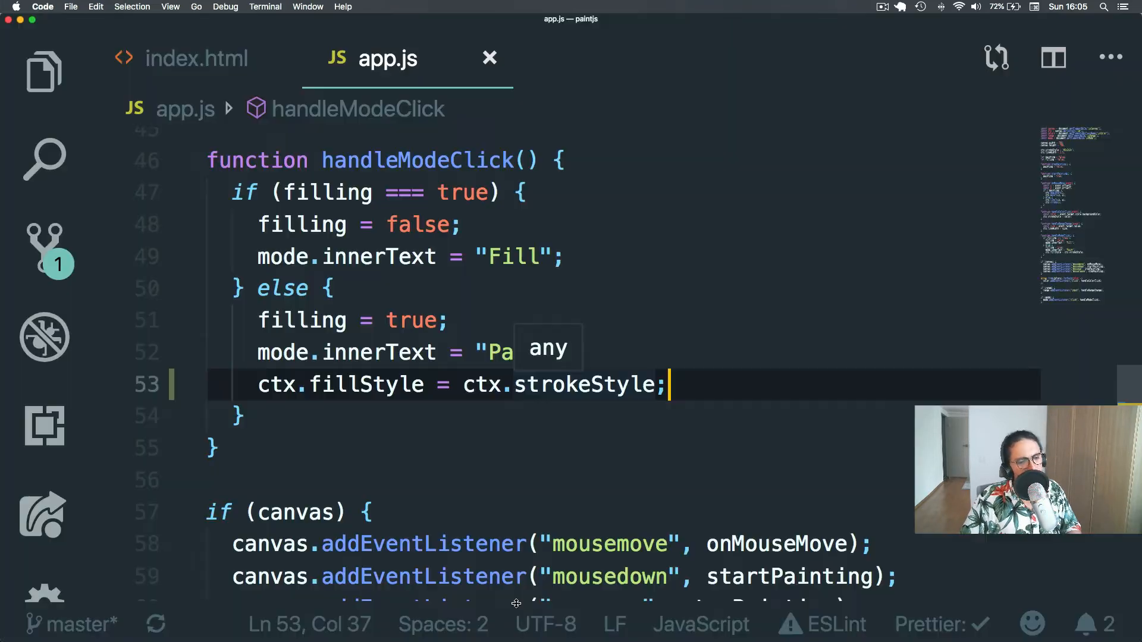
{"action": "key", "text": "super+BackSpace"}
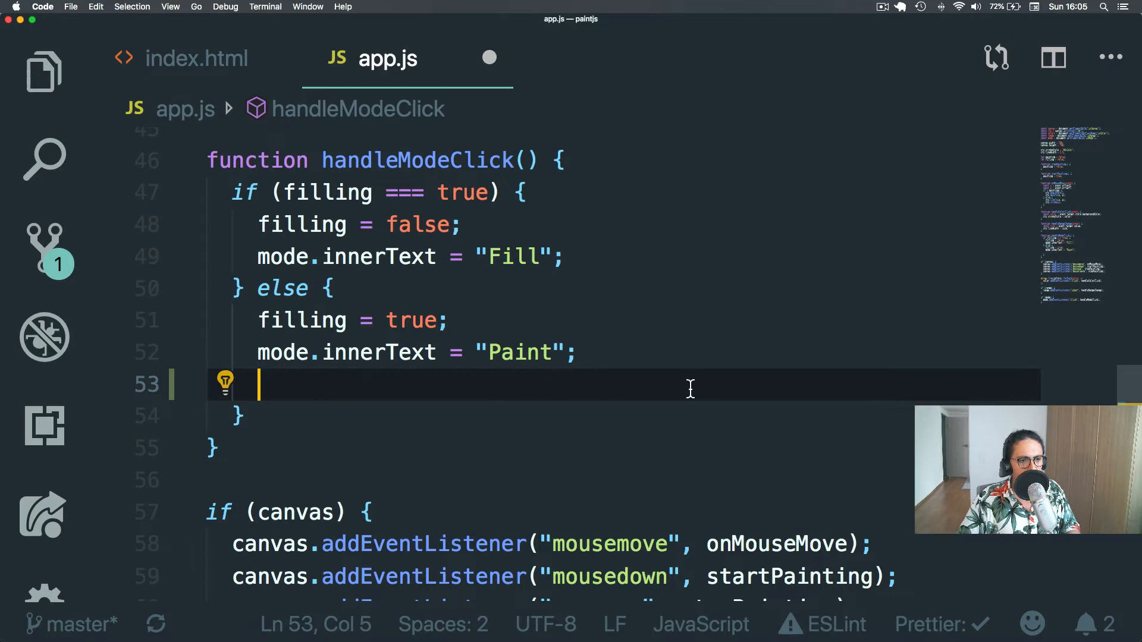
{"action": "key", "text": "super+shift+k"}
{"action": "scroll", "coordinate": [689, 389], "scroll_direction": "up", "scroll_amount": 3}
{"action": "scroll", "coordinate": [689, 389], "scroll_direction": "up", "scroll_amount": 5}
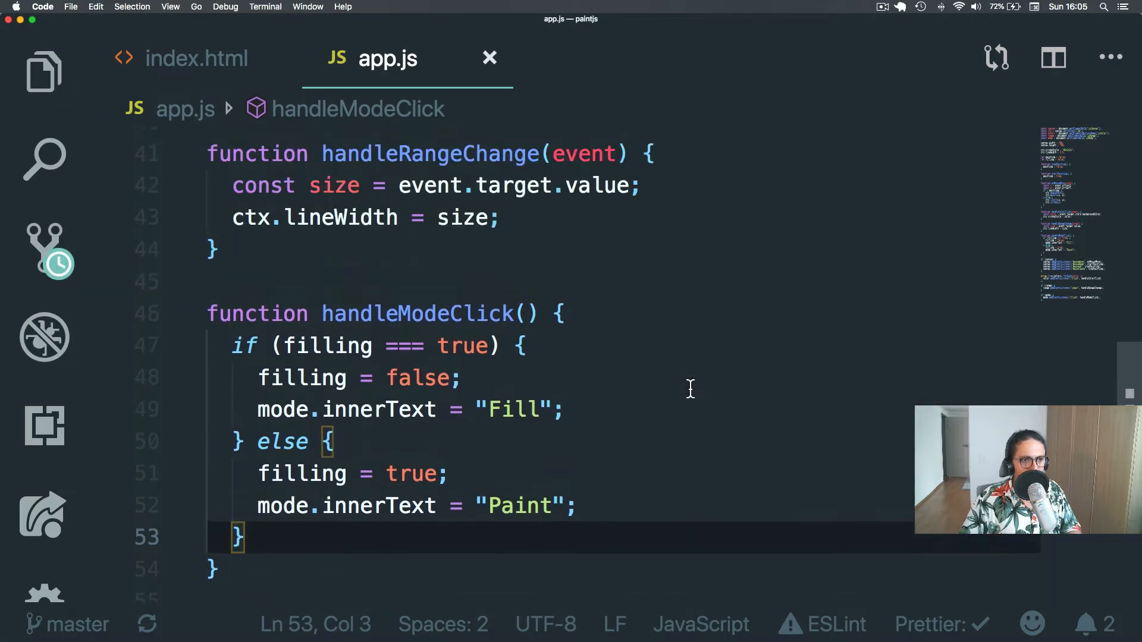
{"action": "scroll", "coordinate": [689, 388], "scroll_direction": "up", "scroll_amount": 3}
{"action": "scroll", "coordinate": [436, 307], "scroll_direction": "up", "scroll_amount": 1}
Add ctx.fillStyle = color; after the strokeStyle line in handleColorClick and save app.js.
{"action": "double_click", "coordinate": [401, 247]}
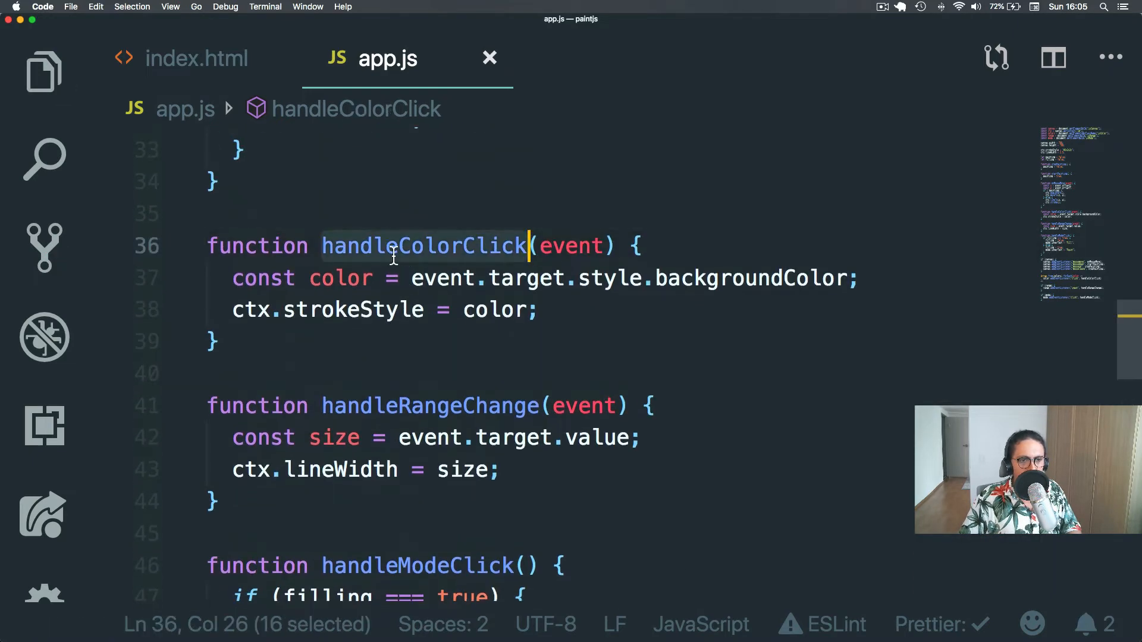
{"action": "left_click", "coordinate": [608, 333]}
{"action": "key", "text": "Return"}
{"action": "type", "text": "ctx"}
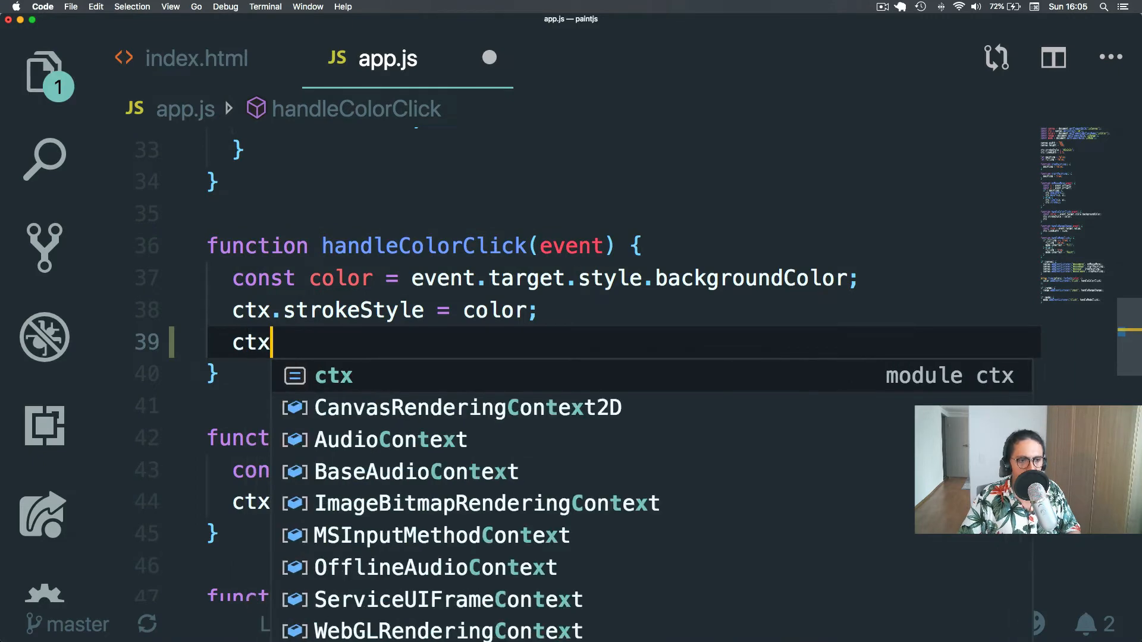
{"action": "type", "text": ".fillSty"}
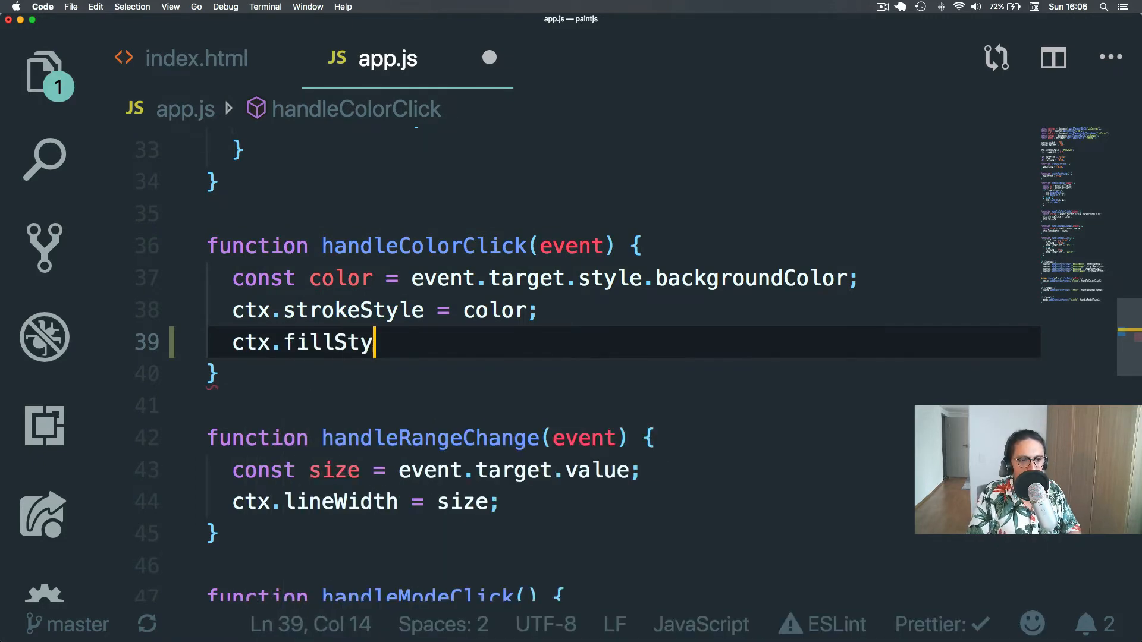
{"action": "type", "text": "le = color;"}
{"action": "key", "text": "super+s"}
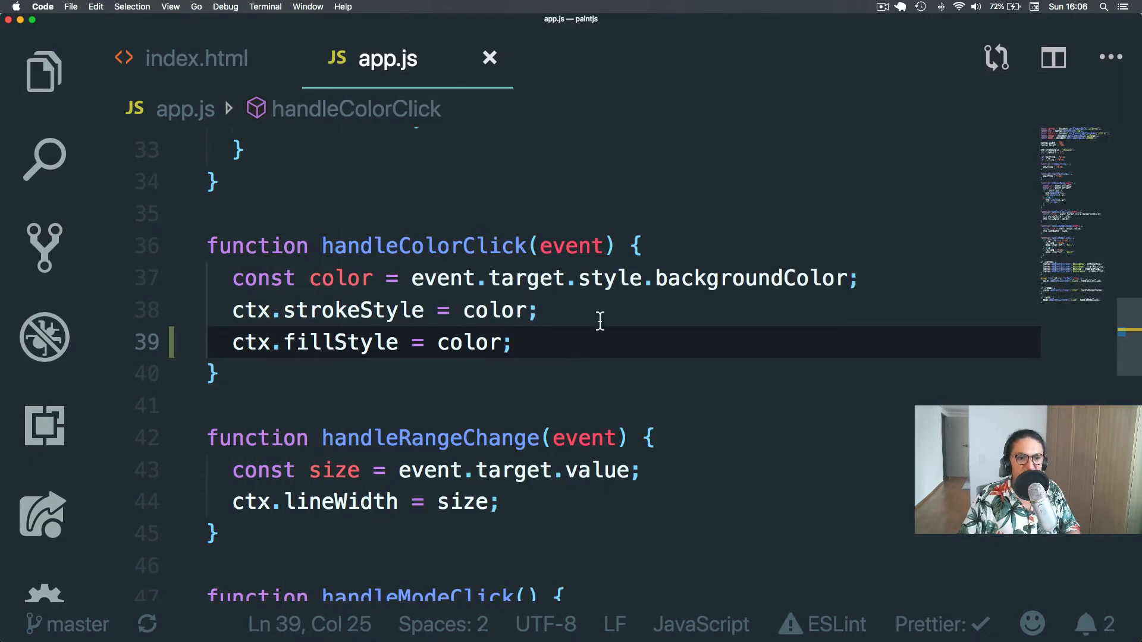
{"action": "scroll", "coordinate": [627, 349], "scroll_direction": "down", "scroll_amount": 3}
{"action": "scroll", "coordinate": [627, 349], "scroll_direction": "up", "scroll_amount": 1}
{"action": "left_click_drag", "start_coordinate": [517, 292], "coordinate": [207, 228]}
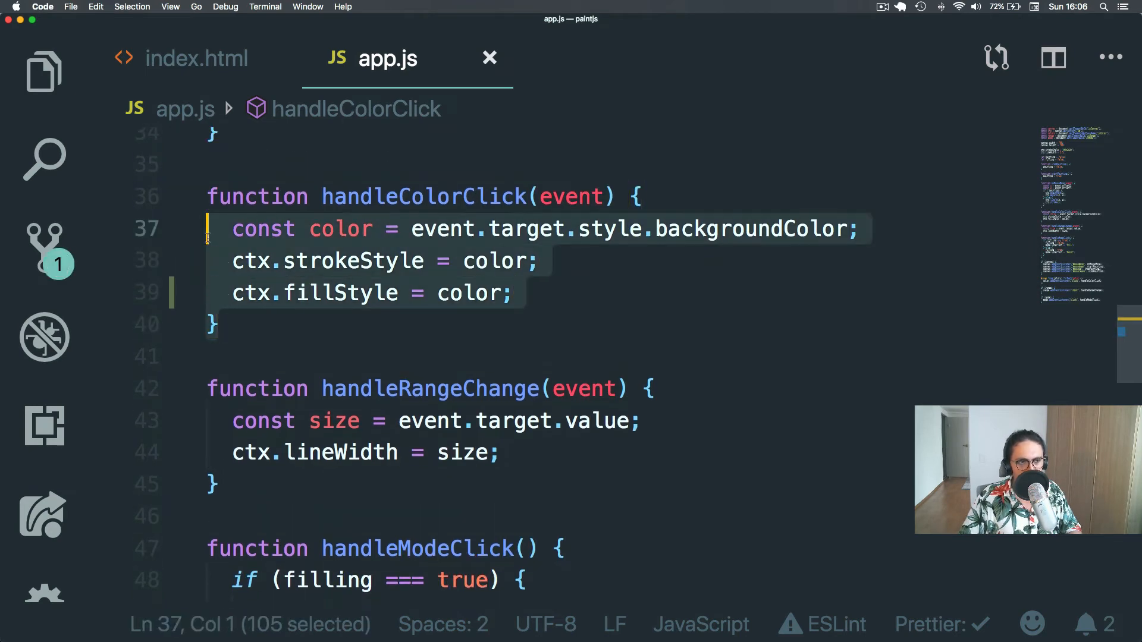
{"action": "left_click", "coordinate": [464, 260]}
{"action": "scroll", "coordinate": [468, 265], "scroll_direction": "down", "scroll_amount": 5}
{"action": "scroll", "coordinate": [469, 266], "scroll_direction": "up", "scroll_amount": 4}
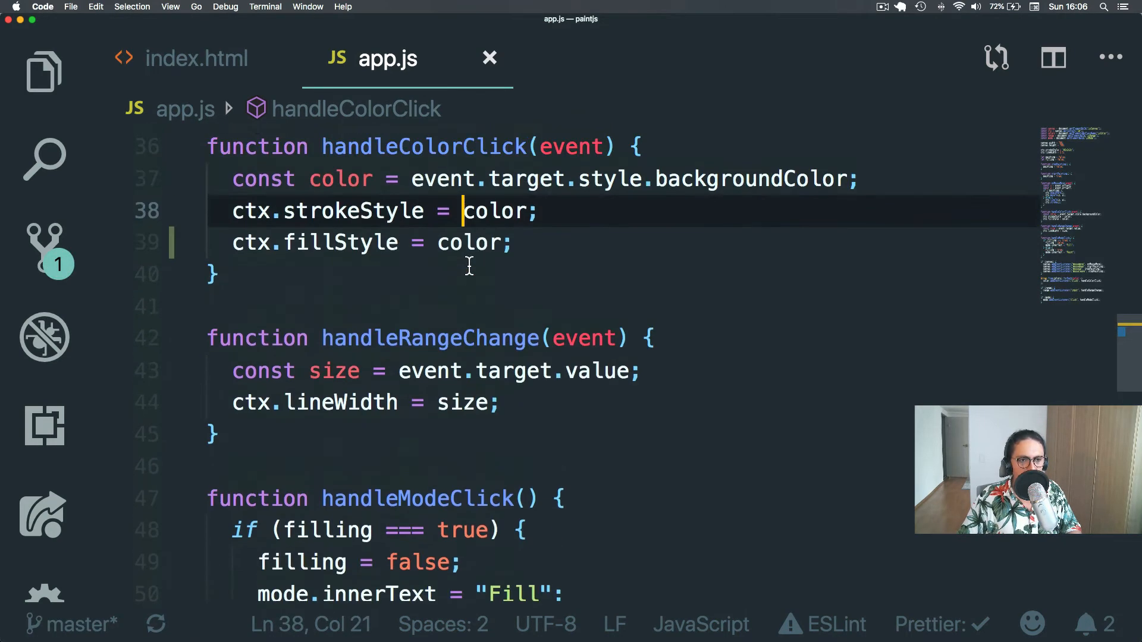
Test PaintJS in Chrome by drawing a red stroke and then a black stroke on the canvas.
{"action": "key", "text": "super+Tab"}
{"action": "left_click_drag", "start_coordinate": [481, 260], "coordinate": [607, 259]}
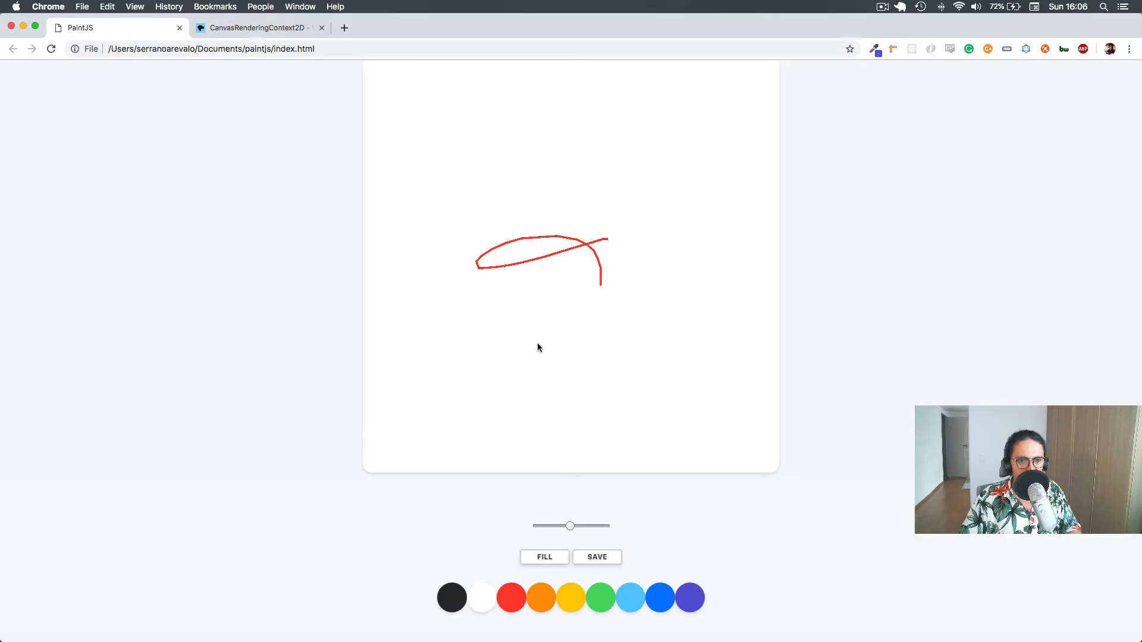
{"action": "key", "text": "super+Tab"}
{"action": "key", "text": "super+Tab"}
{"action": "key", "text": "super+Tab"}
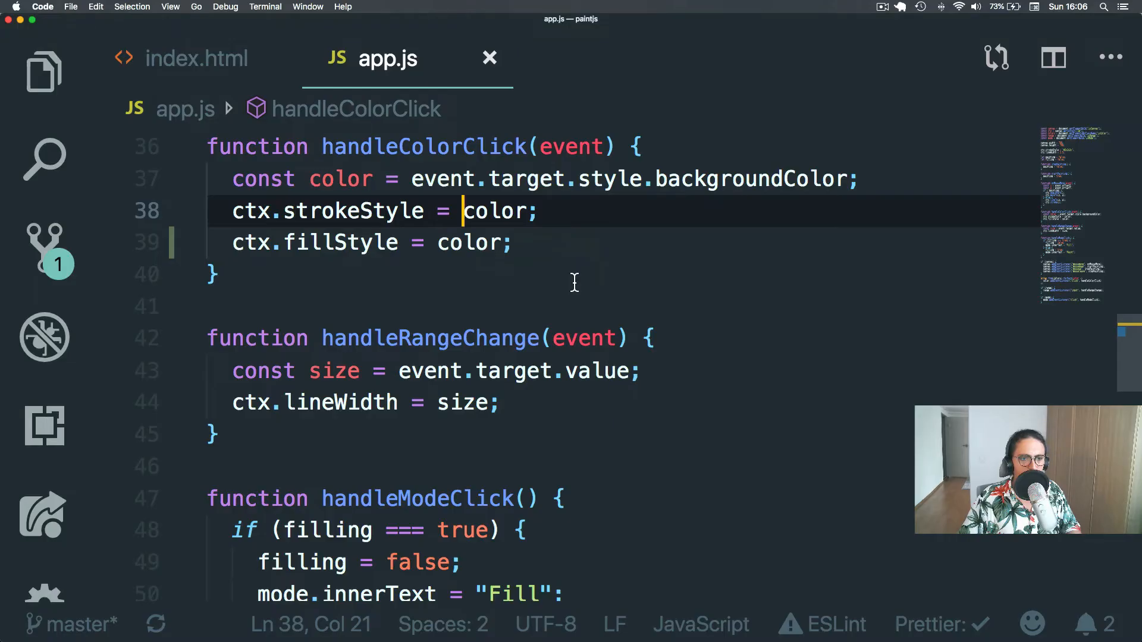
{"action": "key", "text": "super+Tab"}
{"action": "left_click_drag", "start_coordinate": [514, 289], "coordinate": [635, 346]}
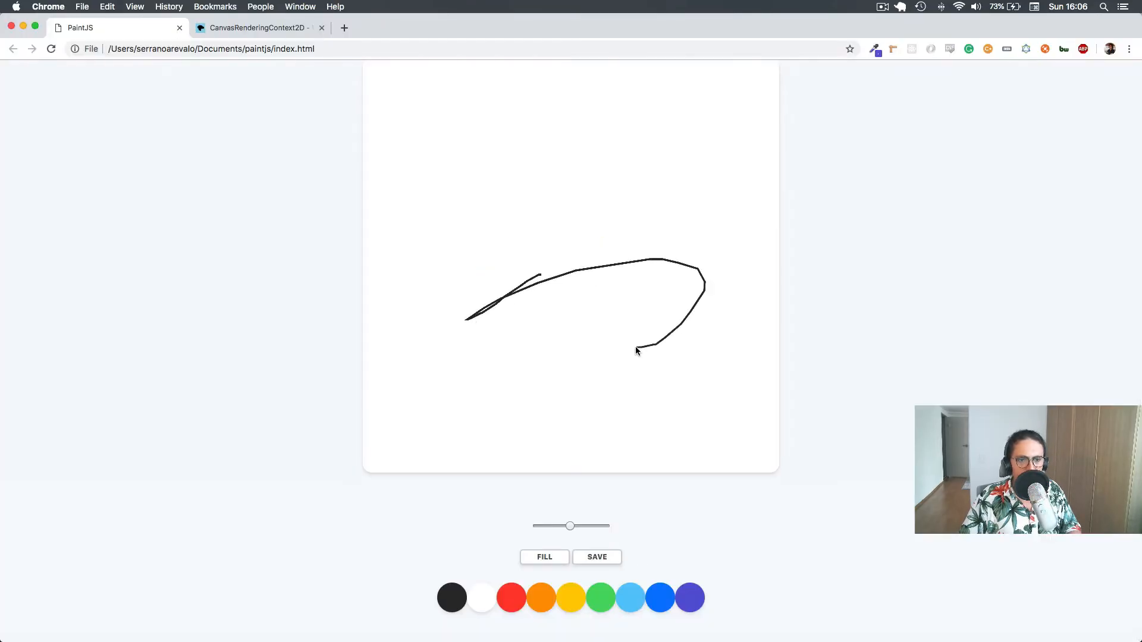
{"action": "key", "text": "super+Tab"}
{"action": "scroll", "coordinate": [409, 296], "scroll_direction": "down", "scroll_amount": 4}
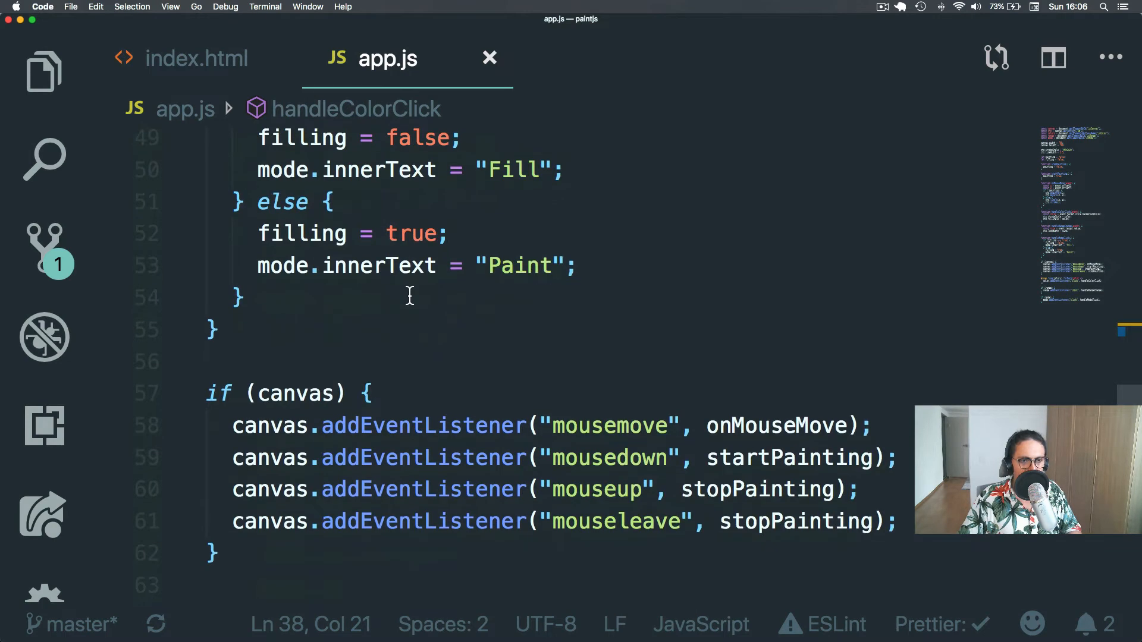
{"action": "scroll", "coordinate": [410, 295], "scroll_direction": "up", "scroll_amount": 5}
{"action": "scroll", "coordinate": [410, 295], "scroll_direction": "up", "scroll_amount": 5}
{"action": "scroll", "coordinate": [410, 296], "scroll_direction": "up", "scroll_amount": 3}
{"action": "scroll", "coordinate": [409, 295], "scroll_direction": "up", "scroll_amount": 2}
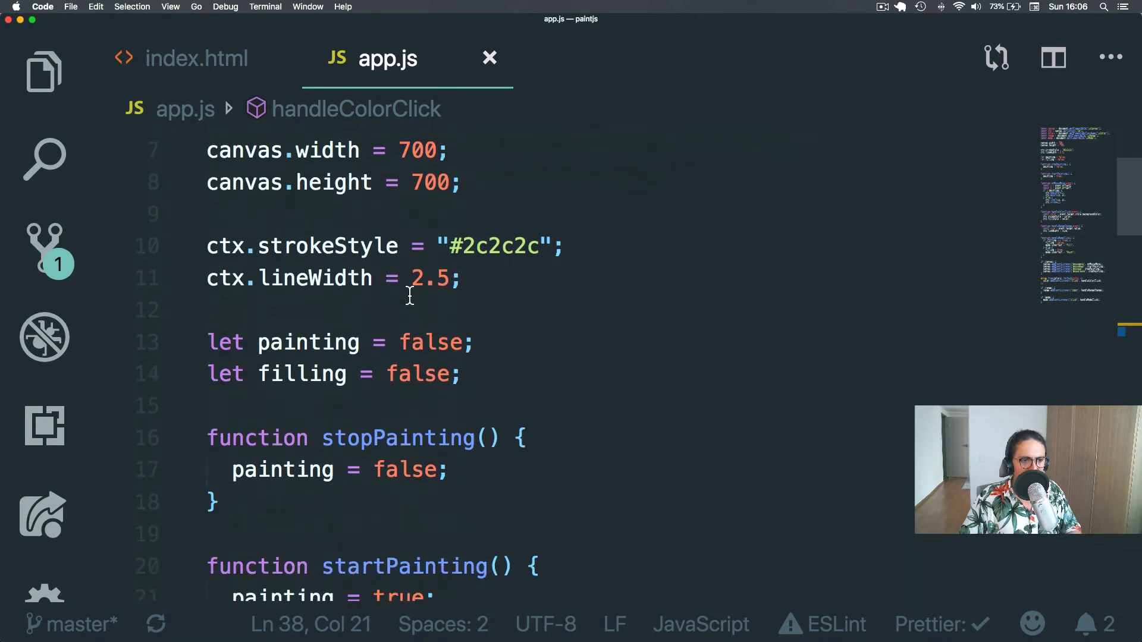
Add a ctx.fillStyle assignment line below the initial strokeStyle setup.
{"action": "left_click", "coordinate": [578, 246]}
{"action": "type", "text": "c"}
{"action": "key", "text": "BackSpace"}
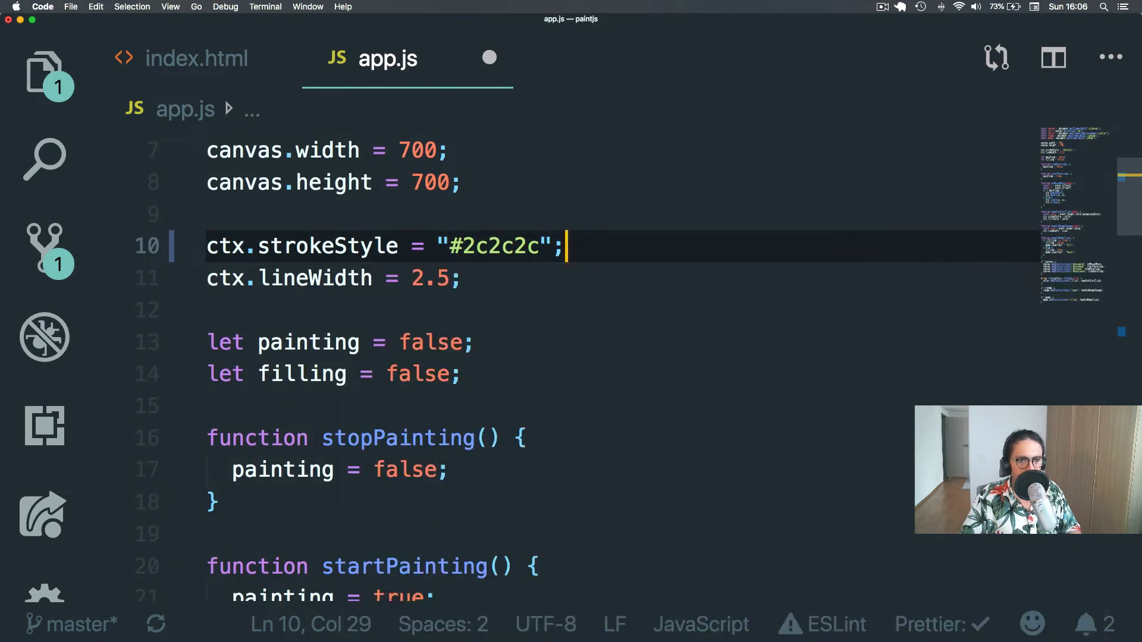
{"action": "key", "text": "Return"}
{"action": "type", "text": "ctx.f"}
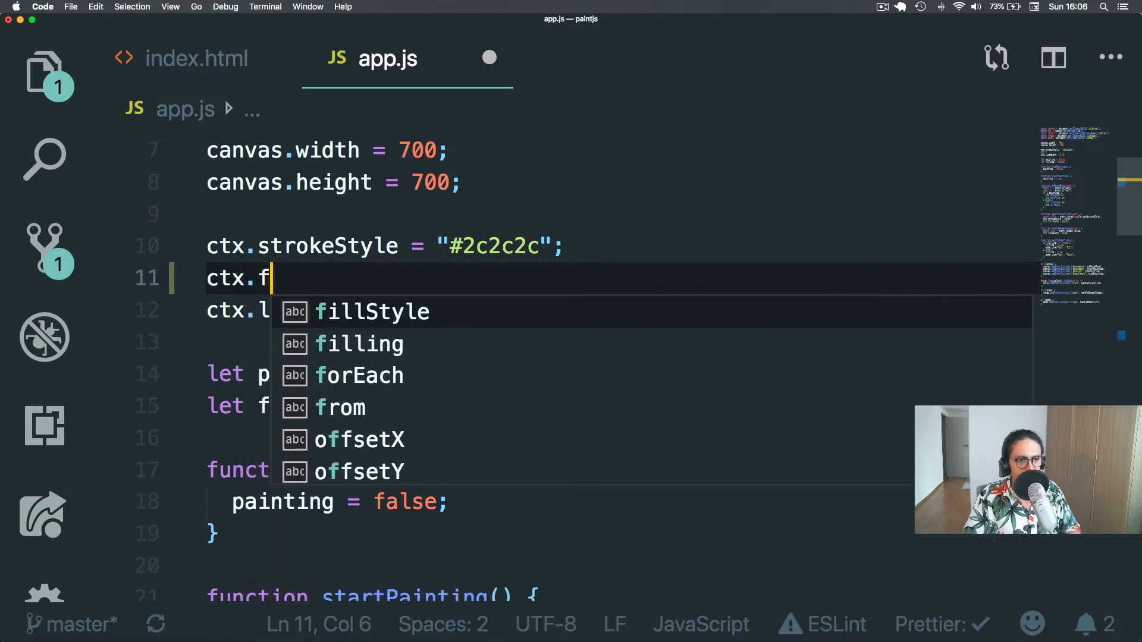
{"action": "type", "text": "ill"}
{"action": "key", "text": "Tab"}
{"action": "type", "text": "s"}
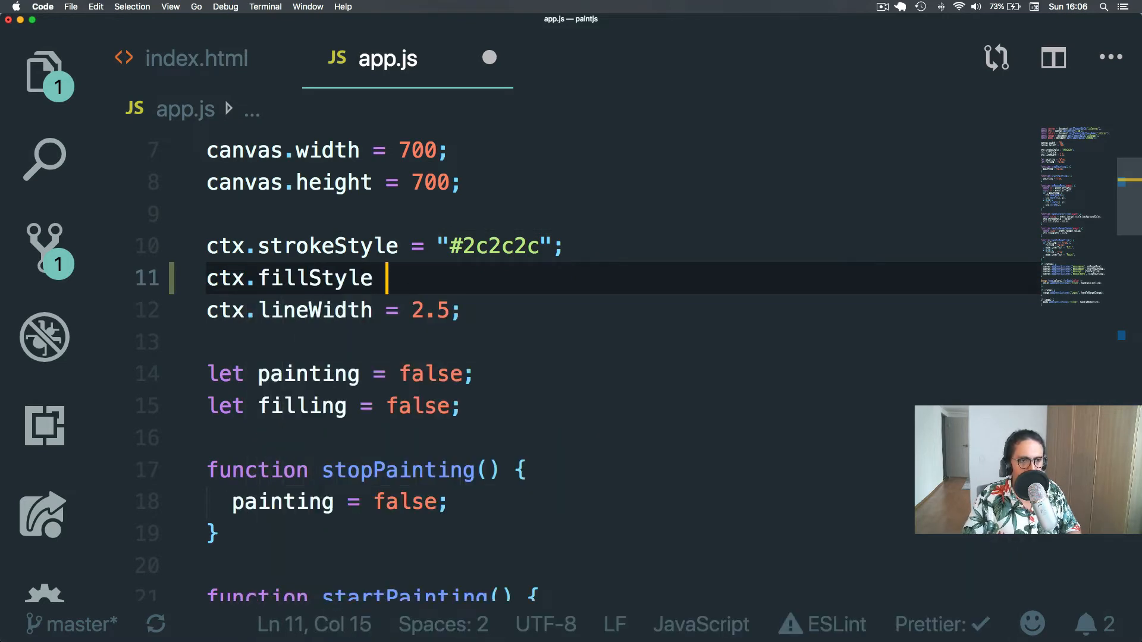
{"action": "type", "text": "= \""}
Declare a new const INITIAL_COLOR below the mode declaration.
{"action": "left_click", "coordinate": [207, 214]}
{"action": "key", "text": "Return"}
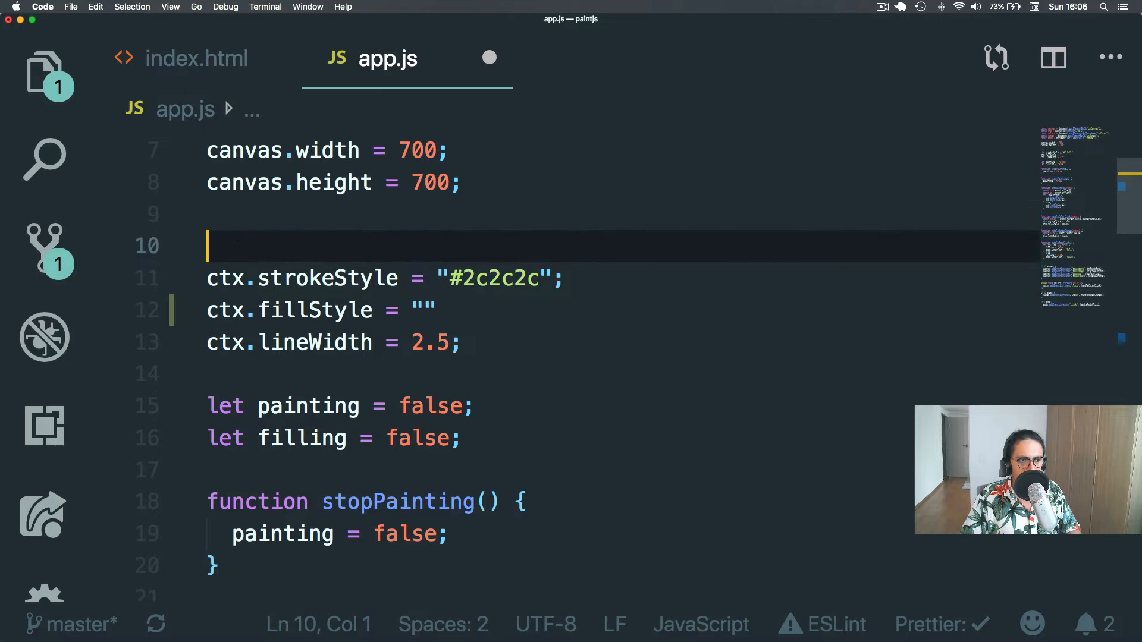
{"action": "key", "text": "Return"}
{"action": "key", "text": "BackSpace"}
{"action": "key", "text": "Up"}
{"action": "key", "text": "Up"}
{"action": "key", "text": "Up"}
{"action": "key", "text": "Up"}
{"action": "key", "text": "Up"}
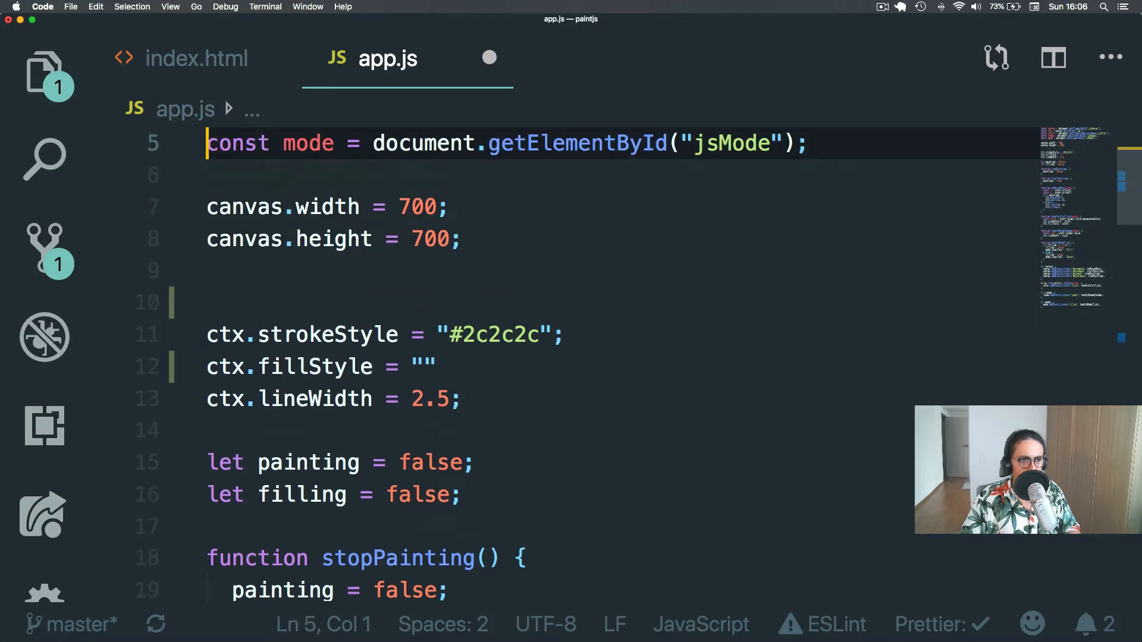
{"action": "key", "text": "Down"}
{"action": "key", "text": "Return"}
{"action": "key", "text": "Return"}
{"action": "type", "text": "const "}
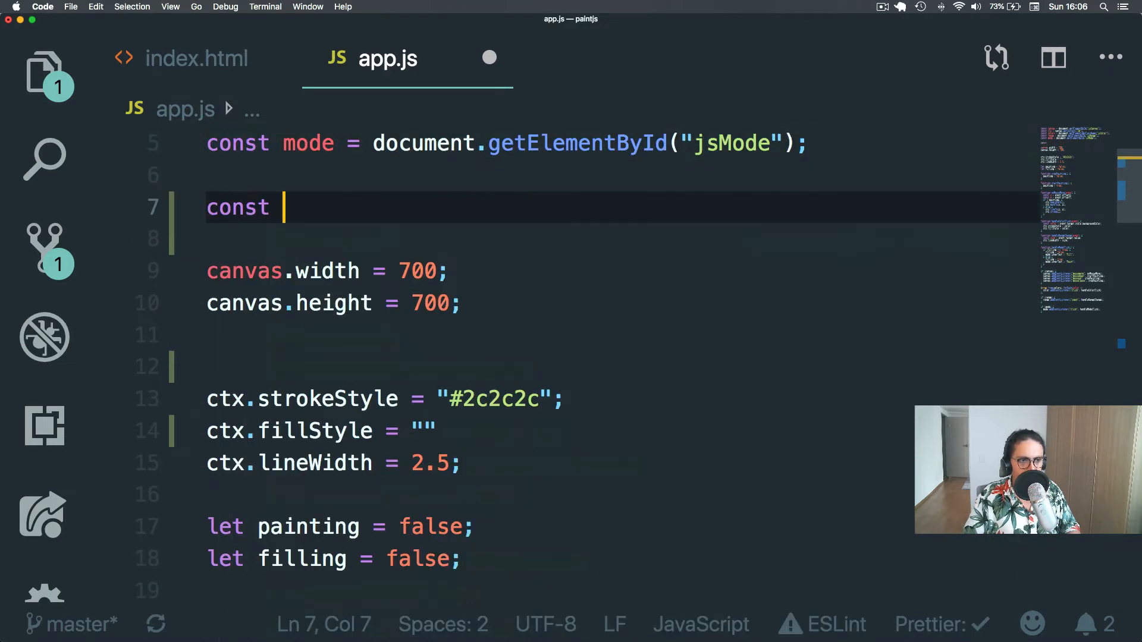
{"action": "type", "text": "De"}
{"action": "key", "text": "BackSpace"}
{"action": "key", "text": "BackSpace"}
{"action": "type", "text": "N"}
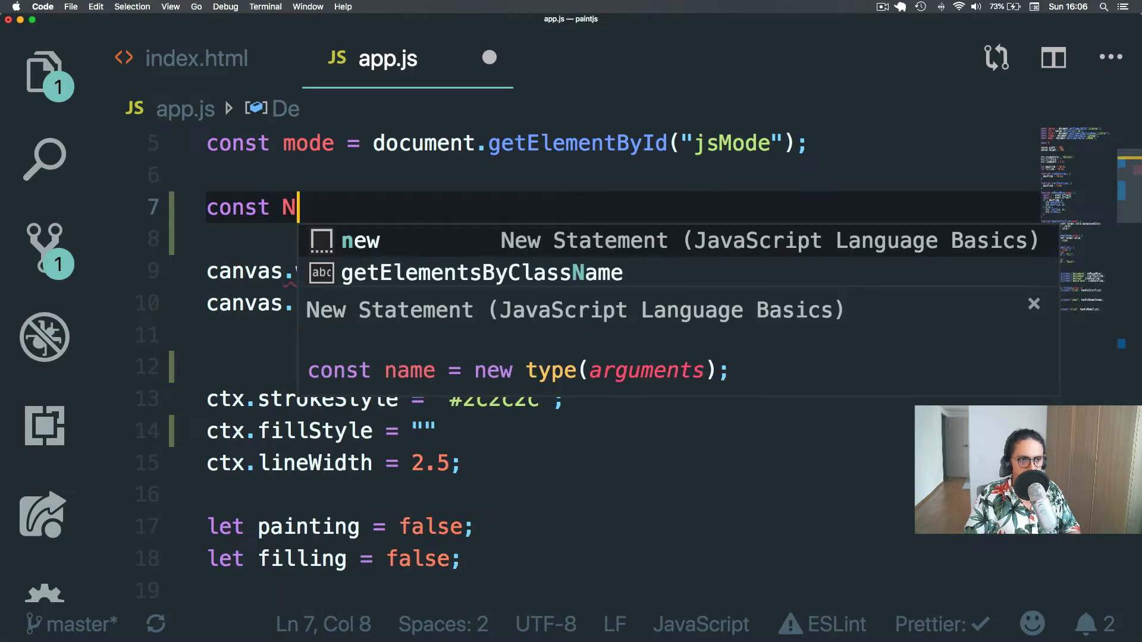
{"action": "key", "text": "BackSpace"}
{"action": "type", "text": "INITIAL_COLOR"}
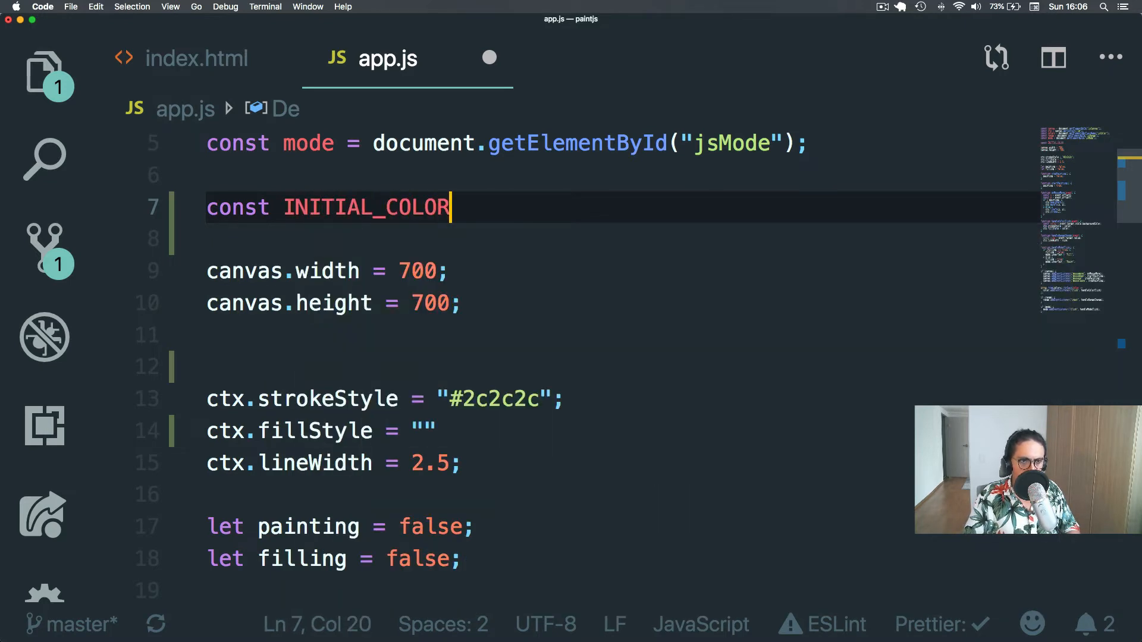
{"action": "type", "text": " ="}
Copy the #2c2c2c colour into the fillStyle value and into INITIAL_COLOR's quotes.
{"action": "left_click", "coordinate": [439, 399]}
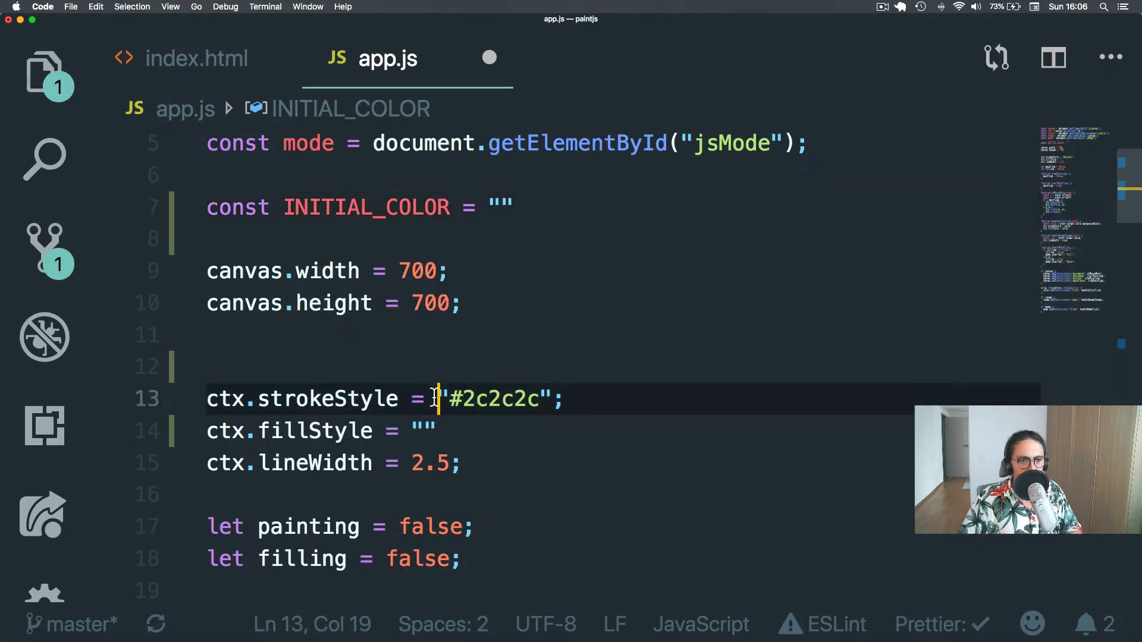
{"action": "double_click", "coordinate": [351, 208]}
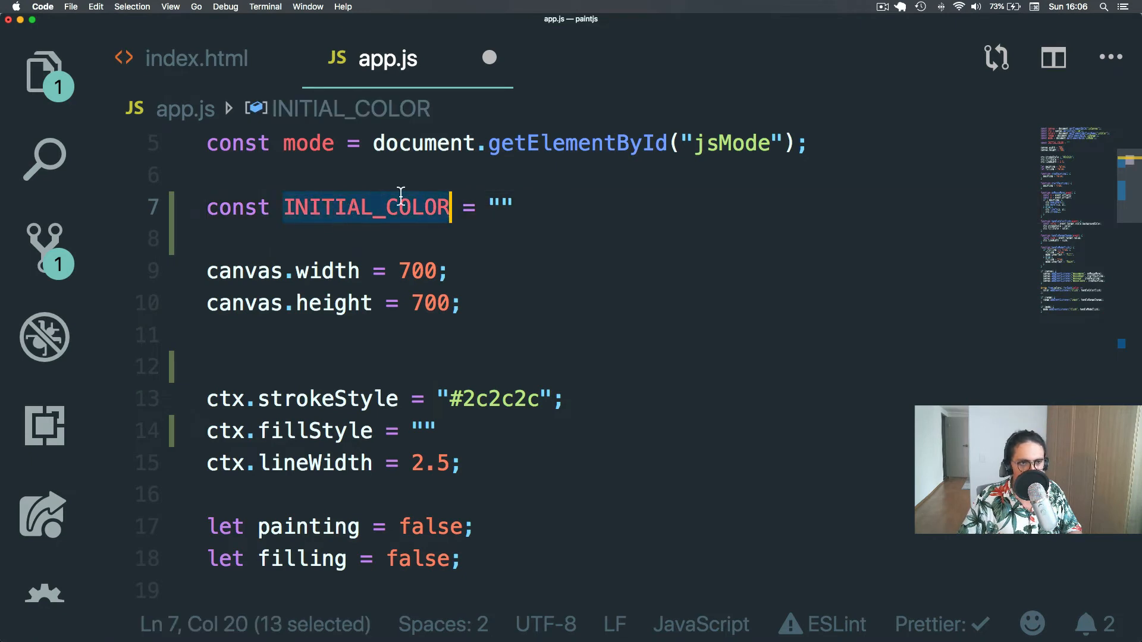
{"action": "left_click_drag", "start_coordinate": [438, 399], "coordinate": [557, 399]}
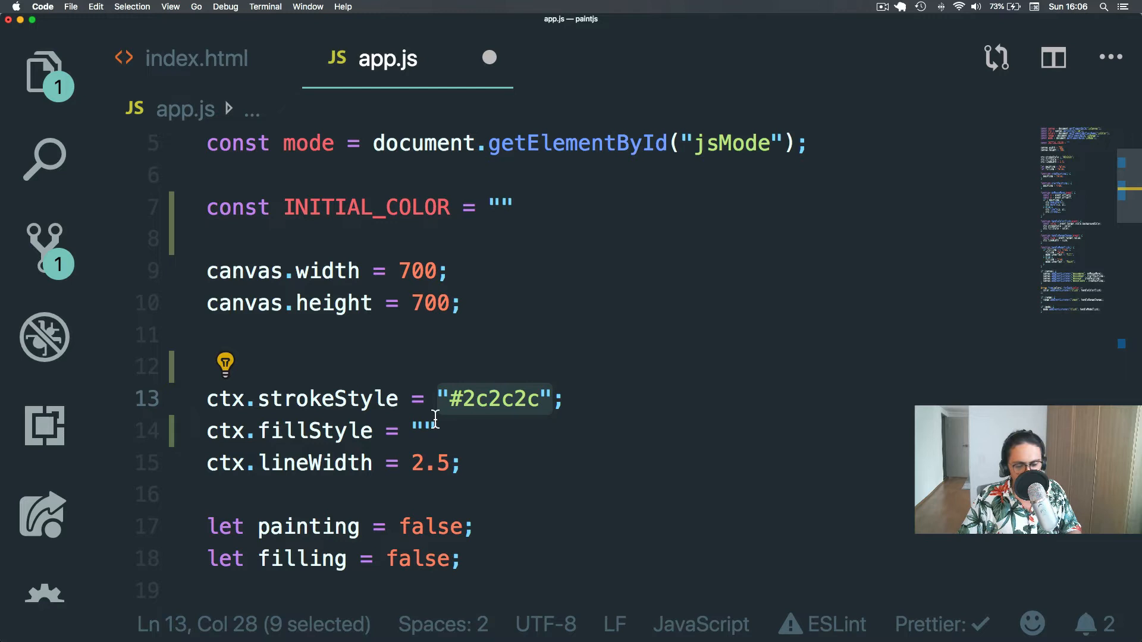
{"action": "key", "text": "super+c"}
{"action": "double_click", "coordinate": [434, 430]}
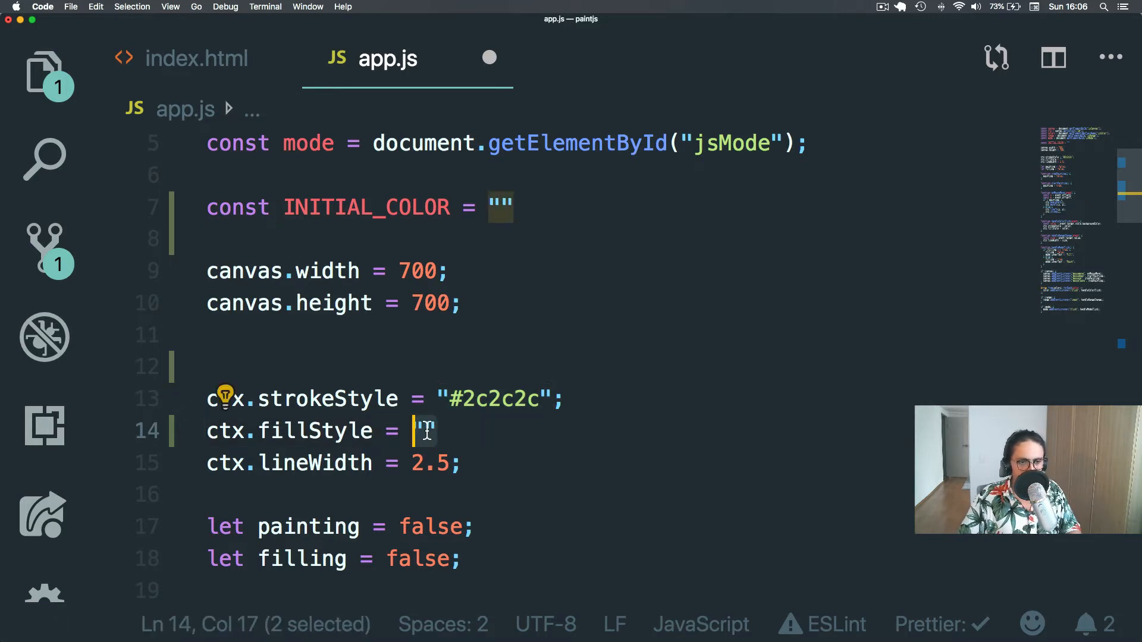
{"action": "key", "text": "super+v"}
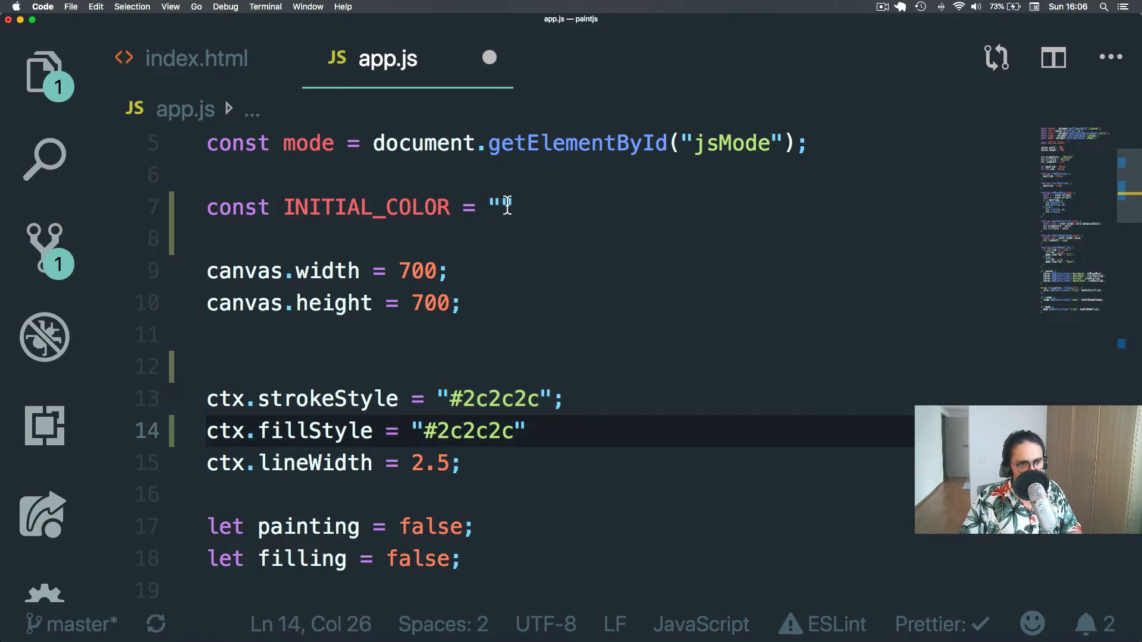
{"action": "left_click", "coordinate": [496, 207]}
{"action": "key", "text": "super+v"}
{"action": "key", "text": "super+z"}
{"action": "key", "text": "shift+Left"}
{"action": "key", "text": "shift+Right"}
{"action": "key", "text": "super+v"}
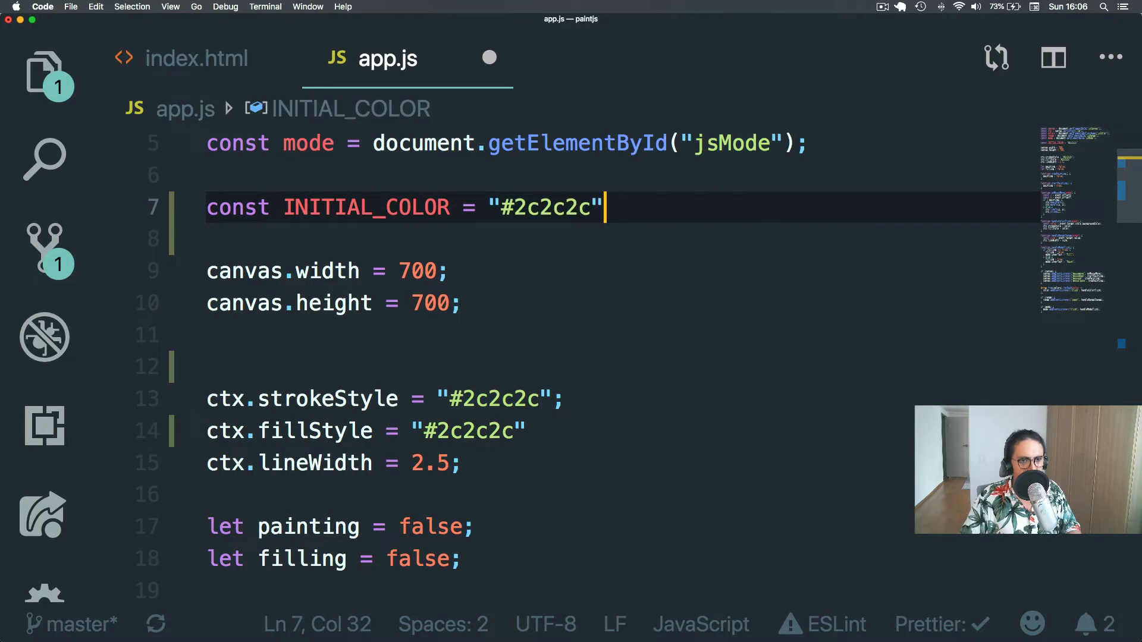
Replace both strokeStyle and fillStyle values with INITIAL_COLOR, save, and reload PaintJS in Chrome.
{"action": "double_click", "coordinate": [376, 208]}
{"action": "key", "text": "super+c"}
{"action": "left_click", "coordinate": [440, 398]}
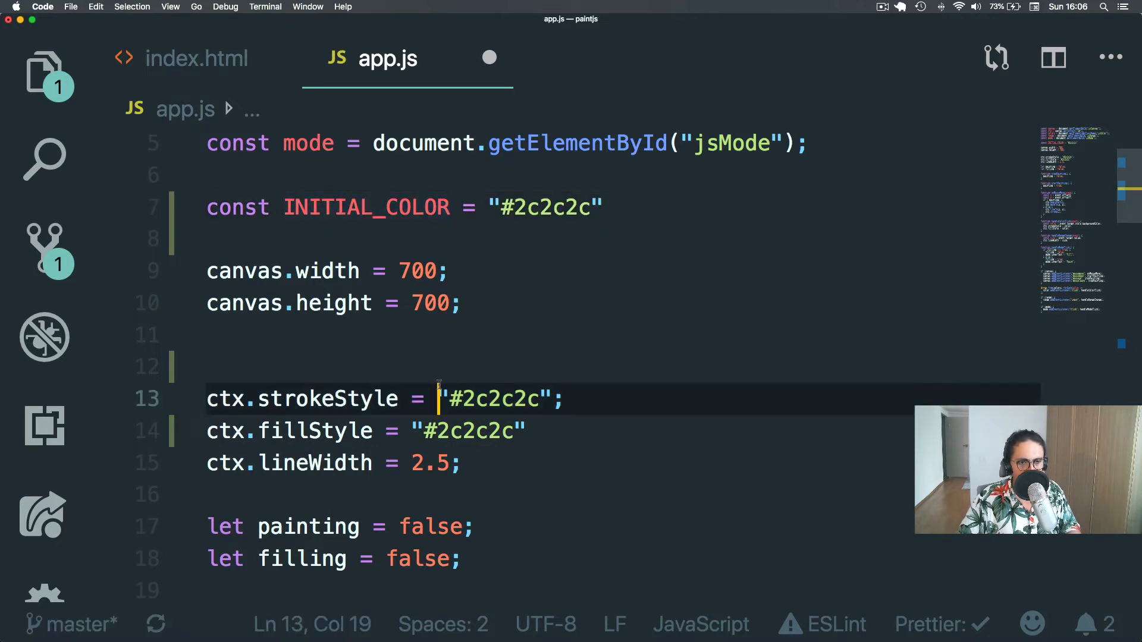
{"action": "key", "text": "ctrl+shift+super+Right"}
{"action": "key", "text": "super+d"}
{"action": "key", "text": "super+v"}
{"action": "key", "text": "super+s"}
{"action": "left_click", "coordinate": [609, 369]}
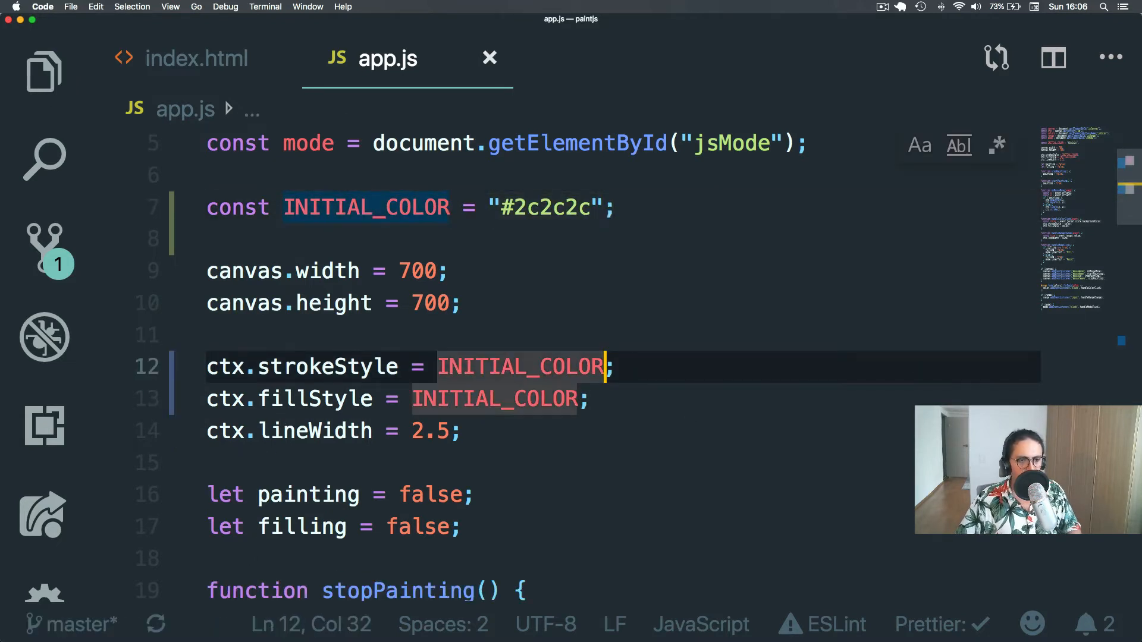
{"action": "double_click", "coordinate": [390, 375]}
{"action": "double_click", "coordinate": [335, 399]}
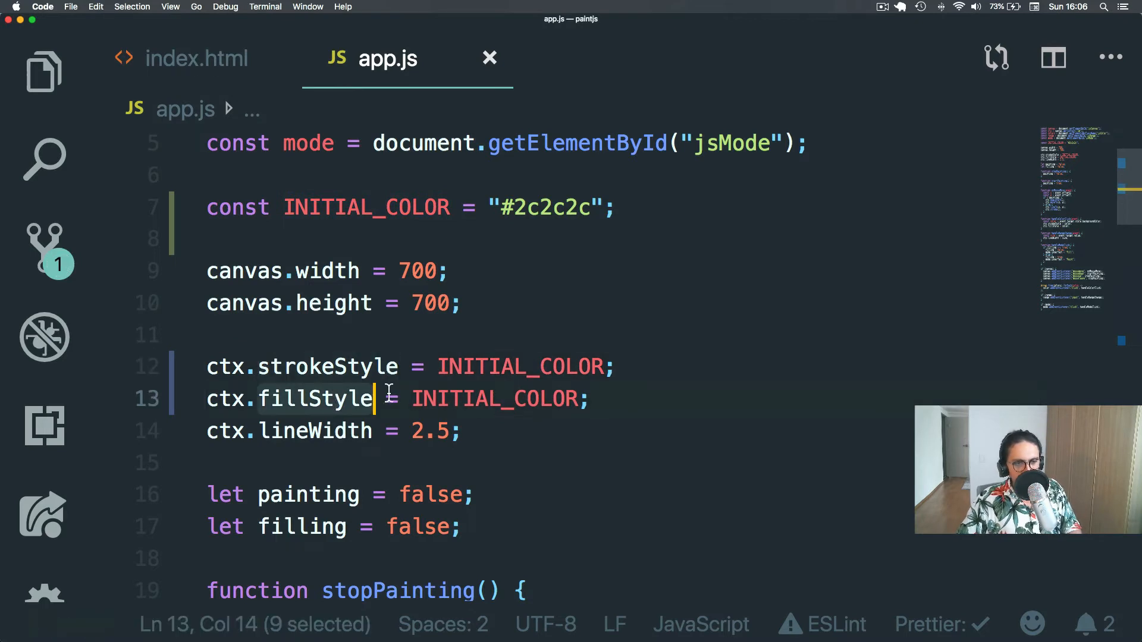
{"action": "key", "text": "super+Tab"}
{"action": "key", "text": "super+r"}
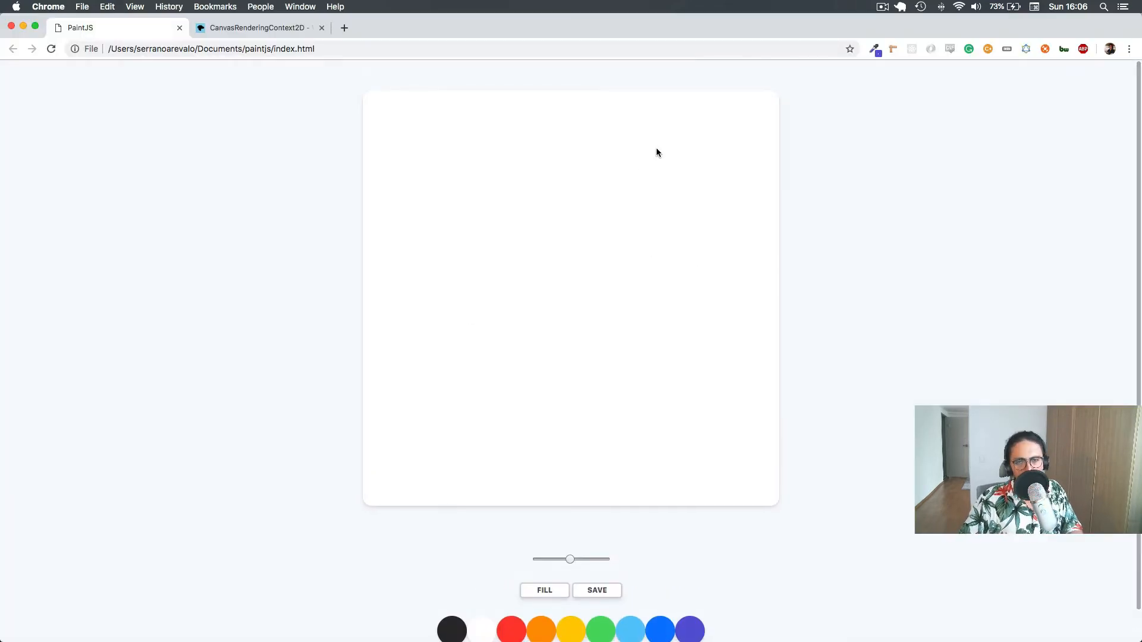
Check the PaintJS page in Chrome against app.js and reload it to test the code.
{"action": "key", "text": "super+Tab"}
{"action": "scroll", "coordinate": [634, 332], "scroll_direction": "down", "scroll_amount": 10}
{"action": "scroll", "coordinate": [633, 331], "scroll_direction": "down", "scroll_amount": 8}
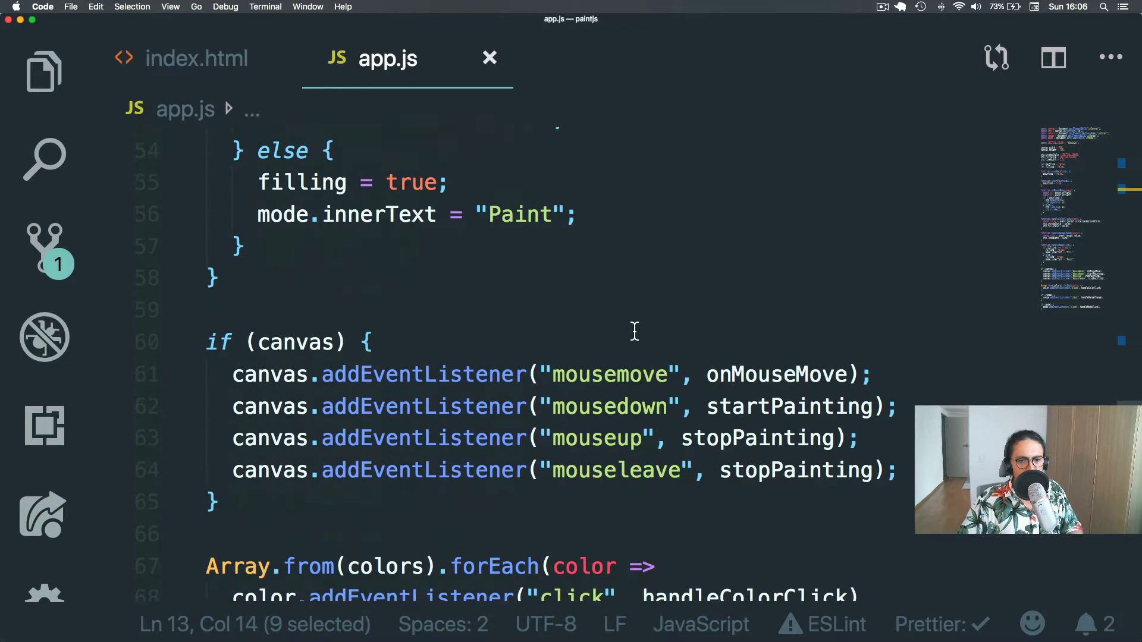
{"action": "scroll", "coordinate": [634, 331], "scroll_direction": "down", "scroll_amount": 2}
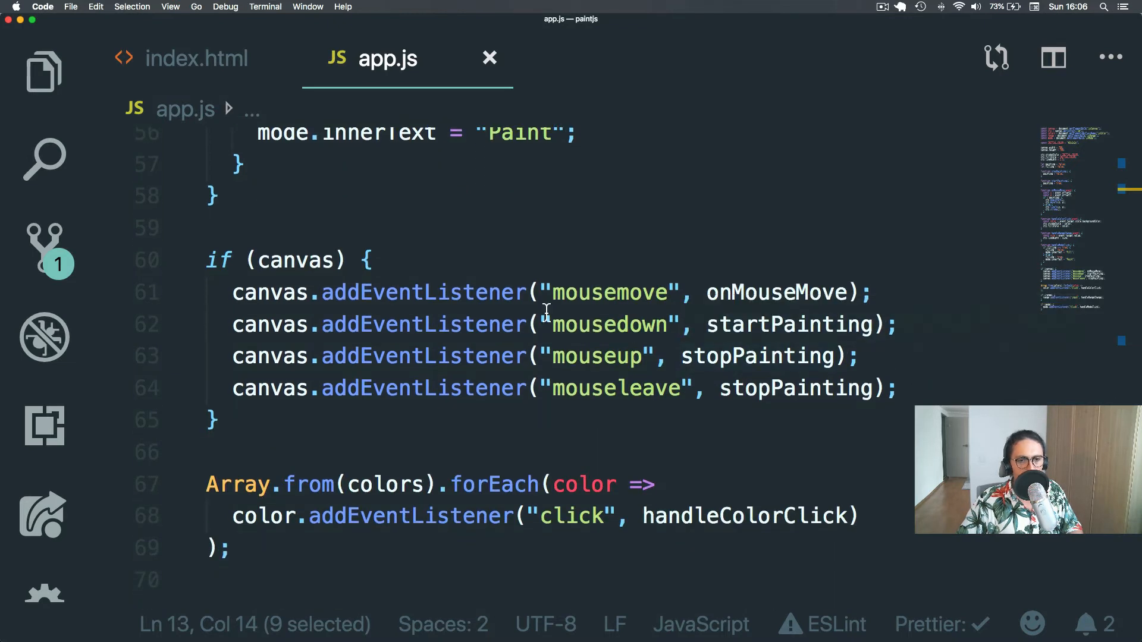
{"action": "key", "text": "super+Tab"}
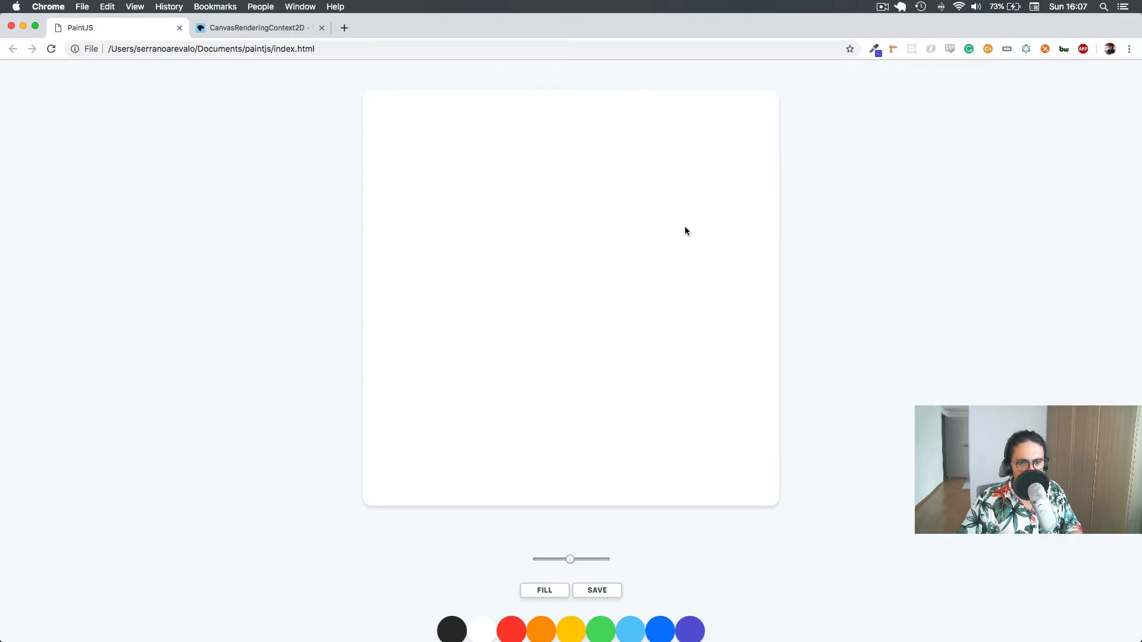
{"action": "key", "text": "super+Tab"}
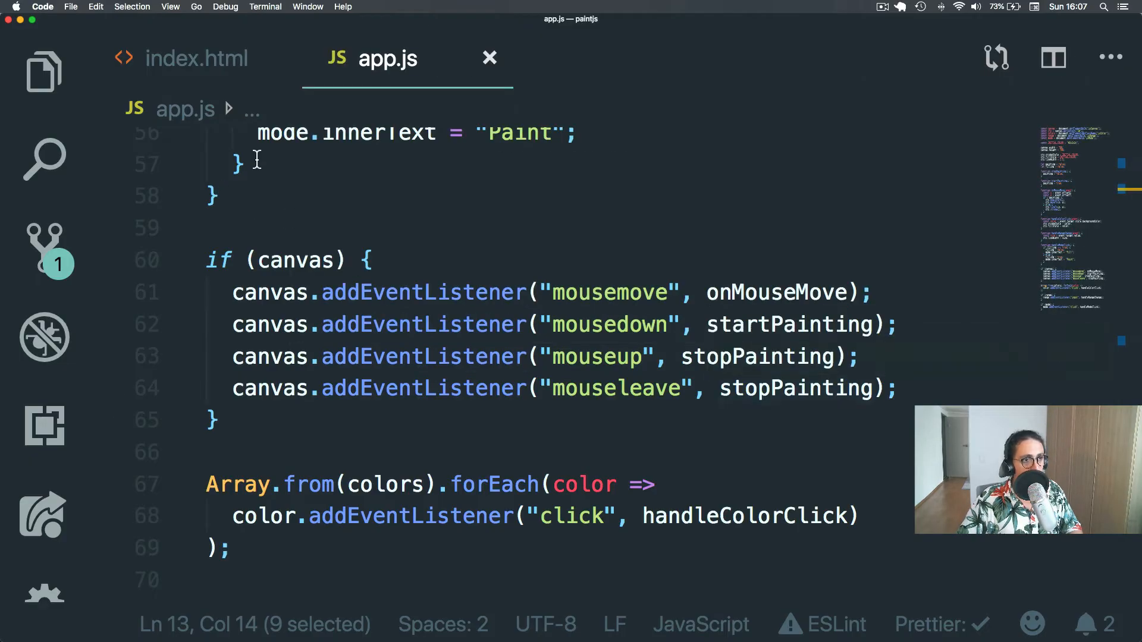
{"action": "key", "text": "super+Tab"}
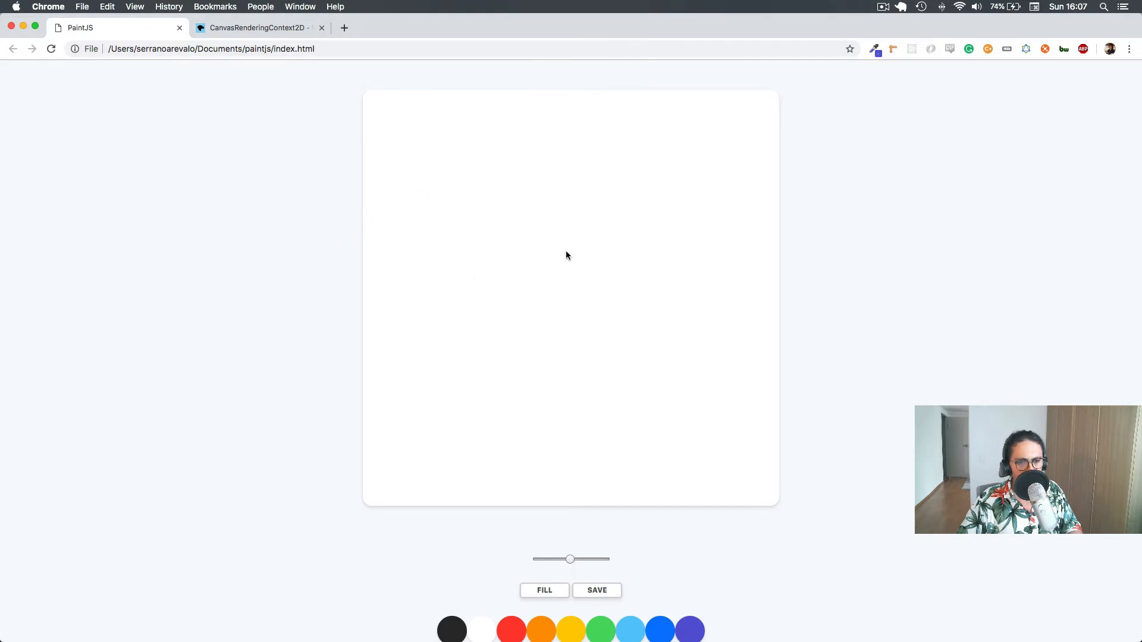
{"action": "key", "text": "super+r"}
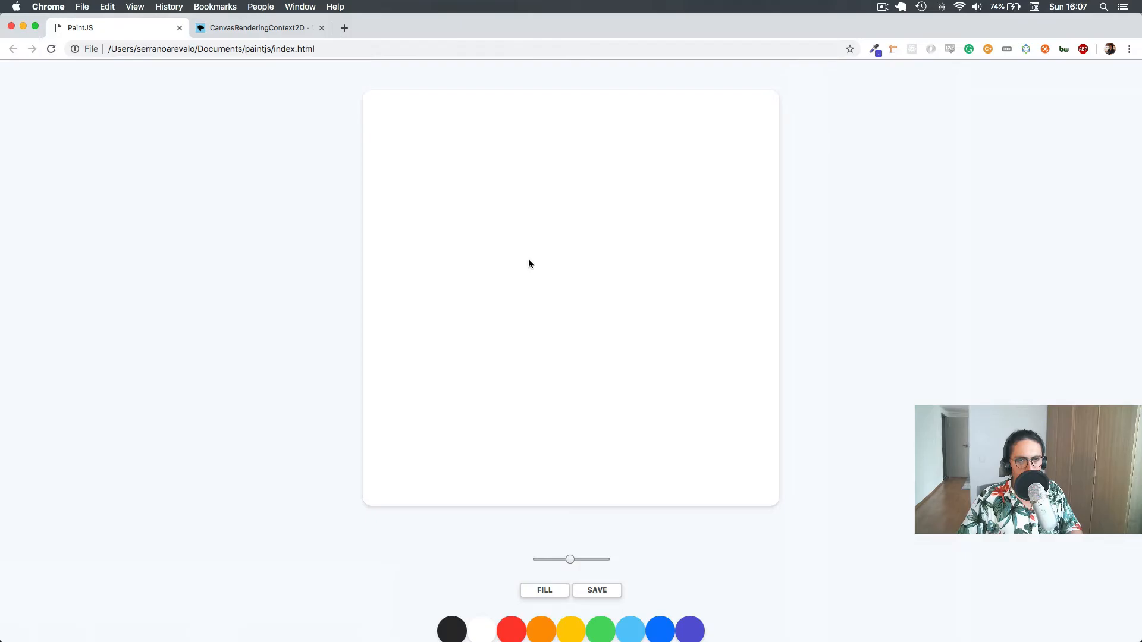
{"action": "key", "text": "super+Tab"}
Add canvas.addEventListener("click", handleCanvasClick); inside if (canvas) and save app.js.
{"action": "left_click", "coordinate": [901, 388]}
{"action": "key", "text": "Return"}
{"action": "type", "text": "canv"}
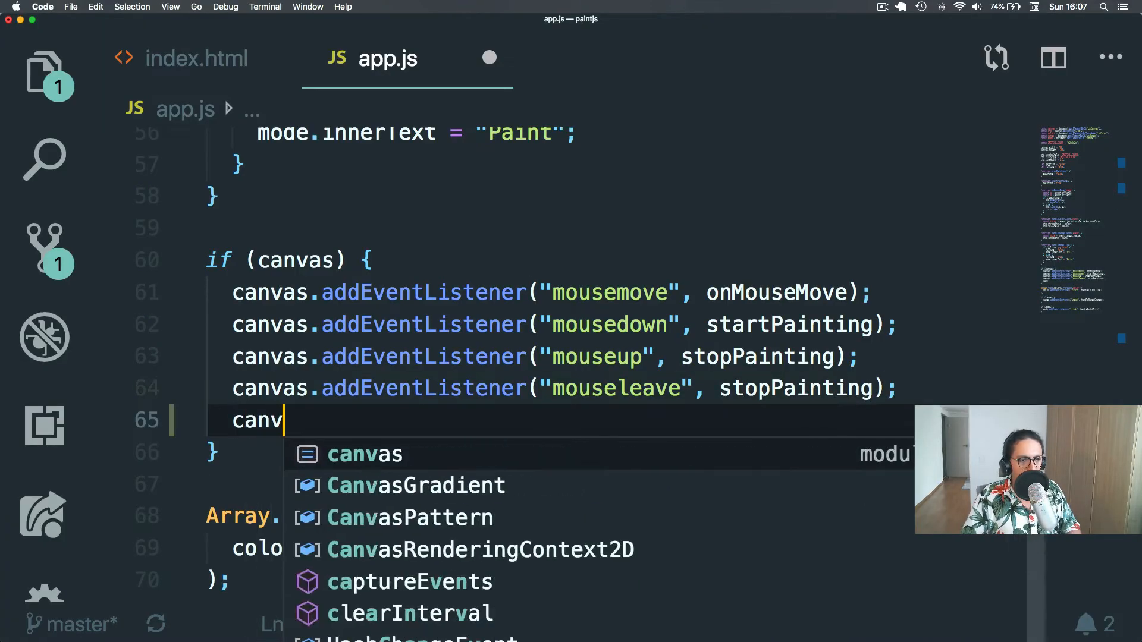
{"action": "type", "text": "as.add"}
{"action": "key", "text": "Tab"}
{"action": "type", "text": ")("}
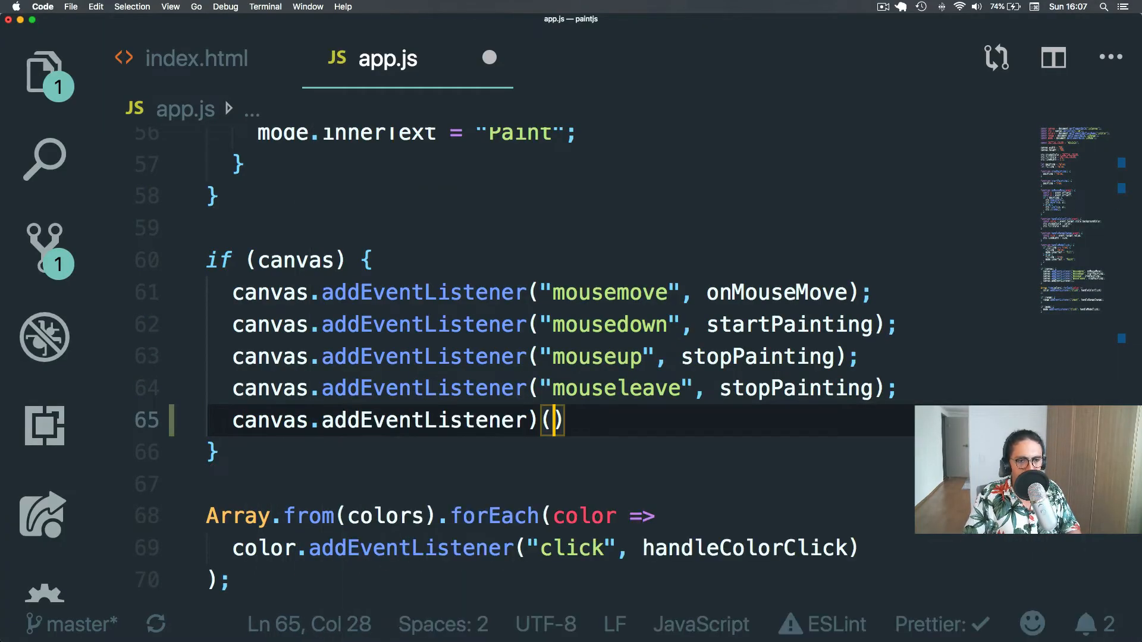
{"action": "key", "text": "BackSpace"}
{"action": "key", "text": "BackSpace"}
{"action": "type", "text": "(\"click"}
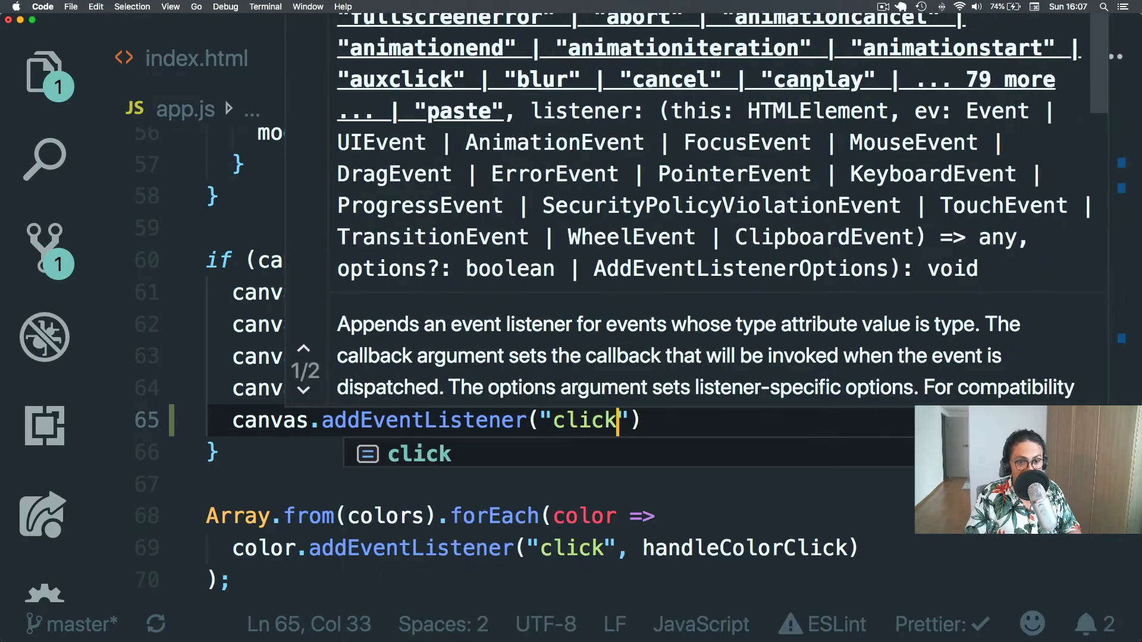
{"action": "type", "text": "\", handleC"}
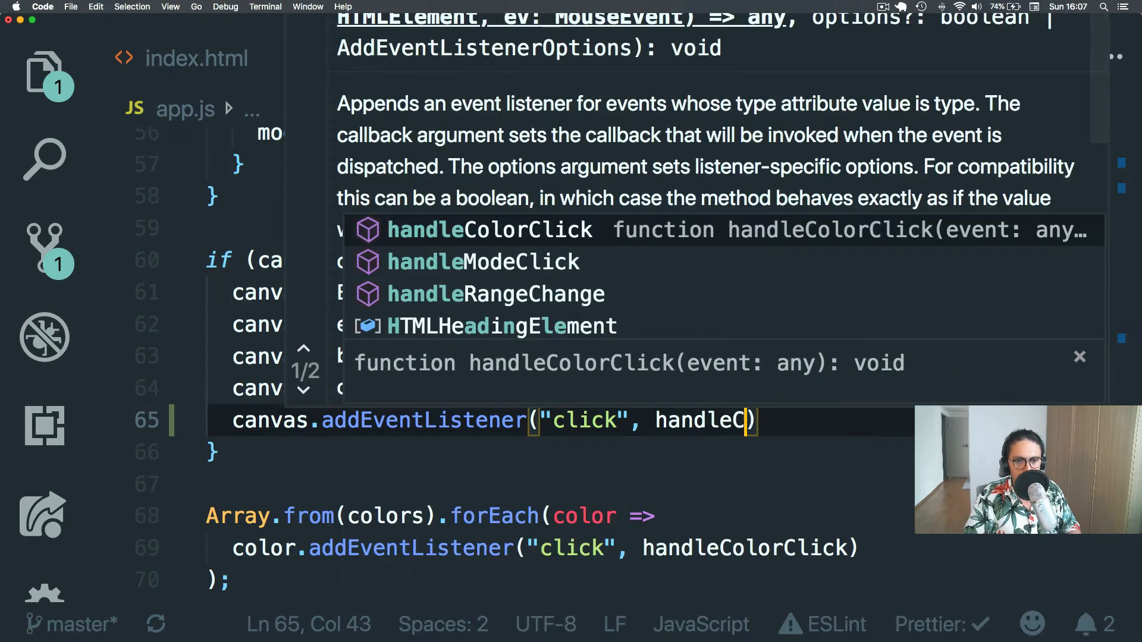
{"action": "type", "text": "anvasClick"}
{"action": "key", "text": "Right"}
{"action": "type", "text": ";"}
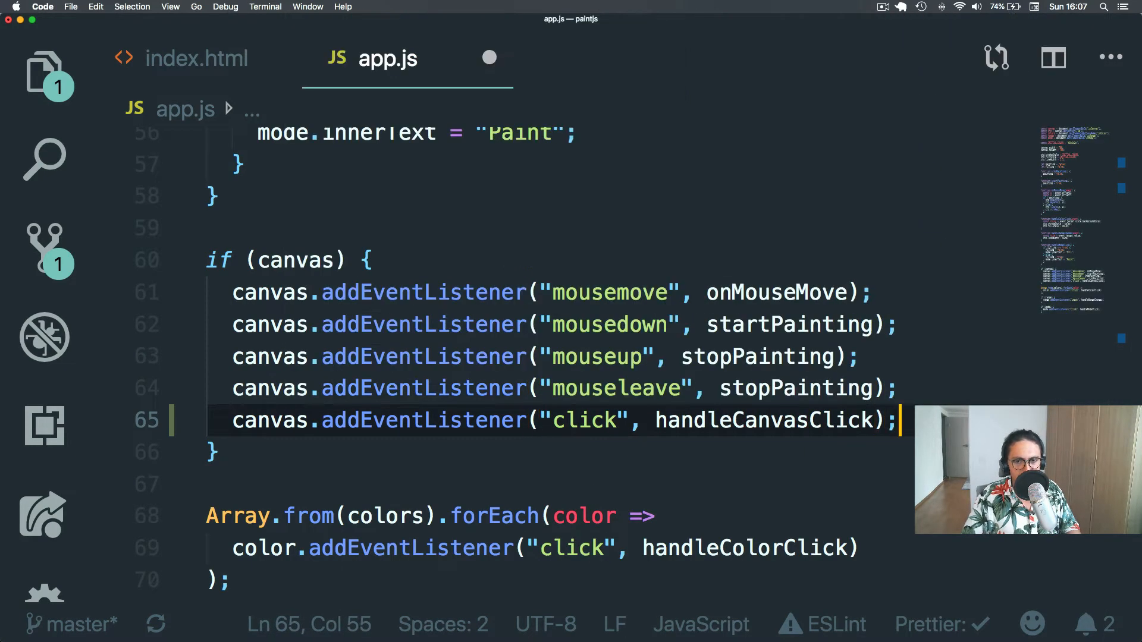
{"action": "key", "text": "super+s"}
{"action": "double_click", "coordinate": [812, 421]}
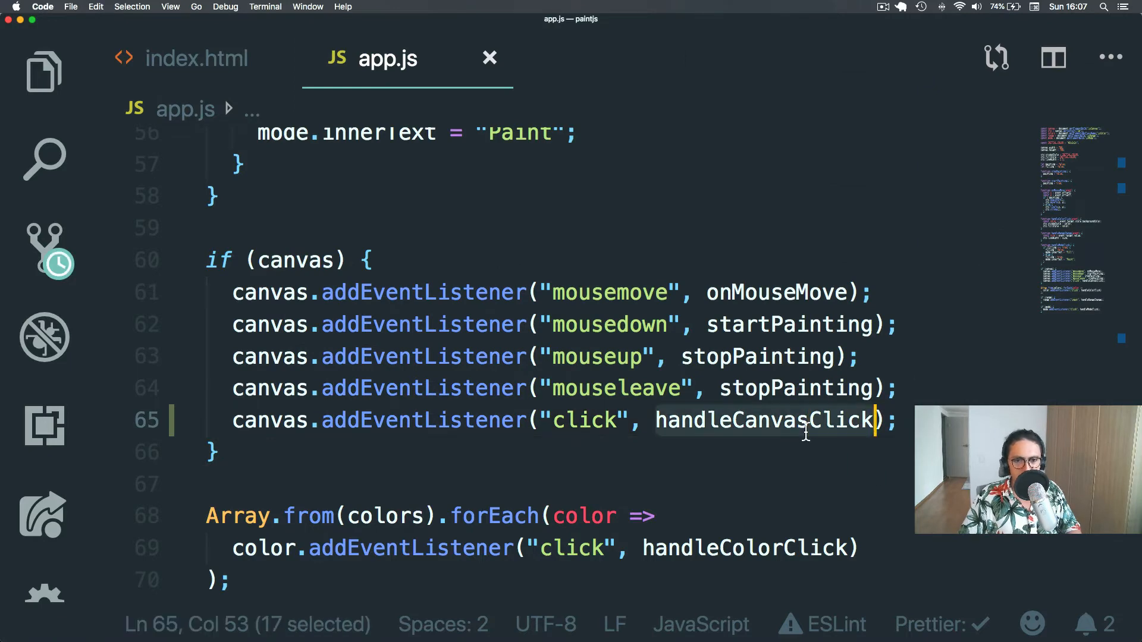
{"action": "scroll", "coordinate": [484, 330], "scroll_direction": "up", "scroll_amount": 5}
{"action": "scroll", "coordinate": [485, 331], "scroll_direction": "up", "scroll_amount": 3}
{"action": "scroll", "coordinate": [484, 332], "scroll_direction": "down", "scroll_amount": 5}
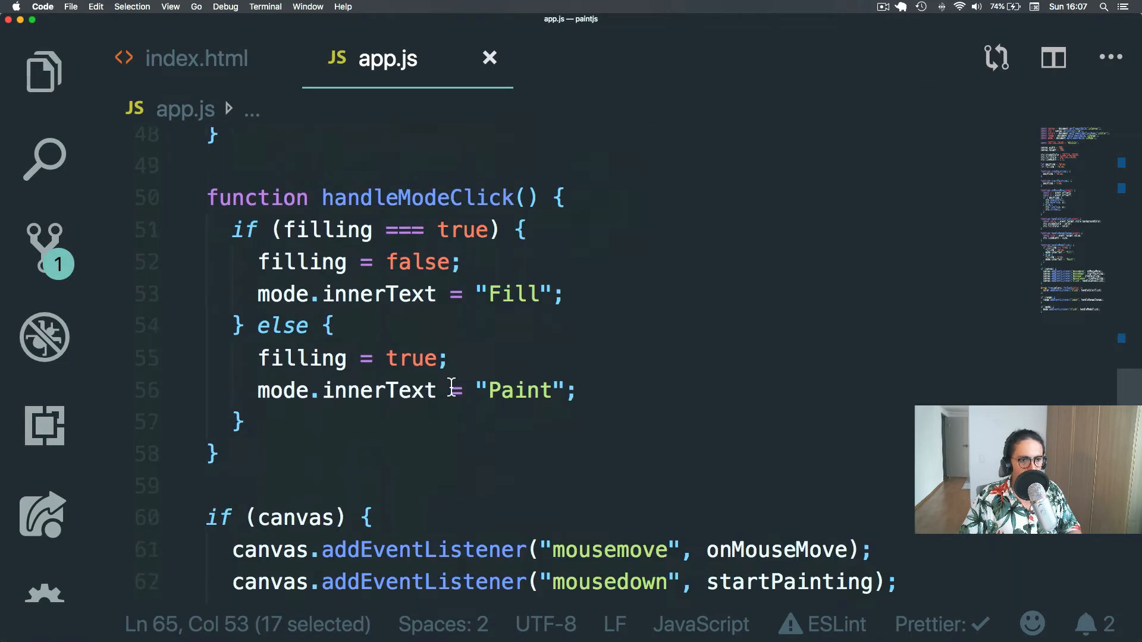
{"action": "scroll", "coordinate": [484, 331], "scroll_direction": "down", "scroll_amount": 3}
Add an empty handleCanvasClick function below handleModeClick with its body starting ctx., then go to Chrome.
{"action": "left_click", "coordinate": [420, 301]}
{"action": "key", "text": "Return"}
{"action": "key", "text": "Return"}
{"action": "type", "text": "func"}
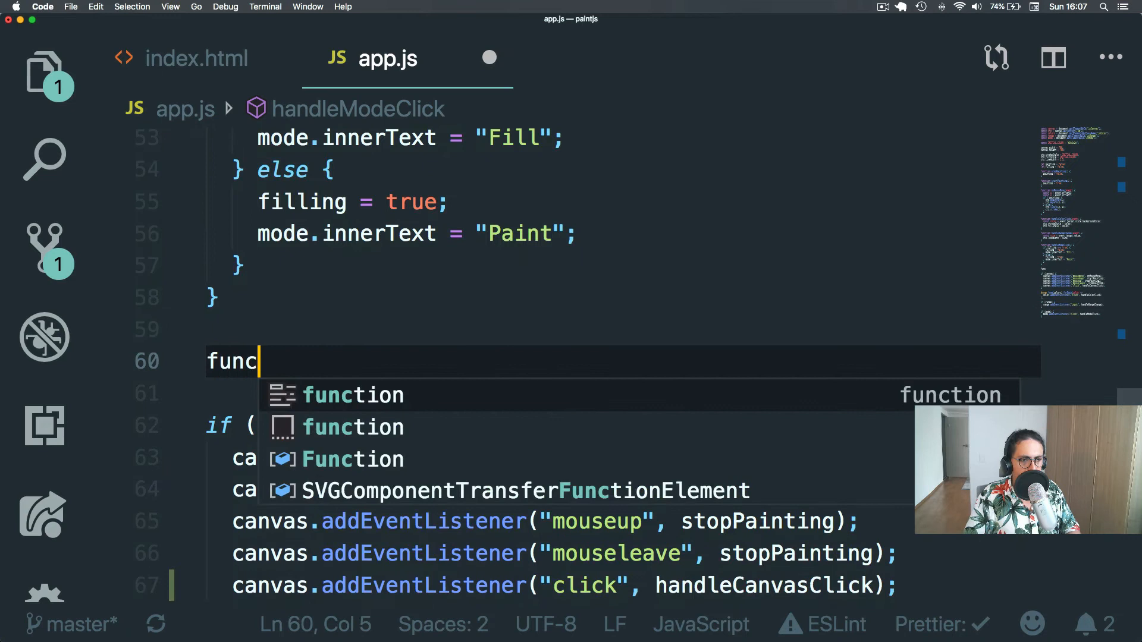
{"action": "type", "text": "tion handleCanvasClick()"}
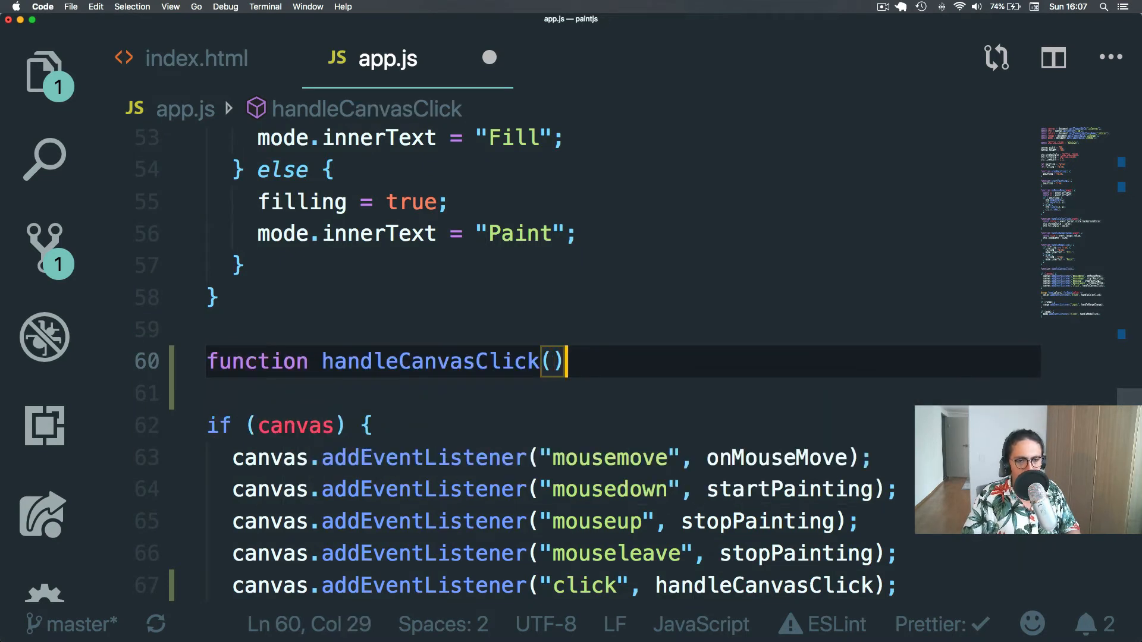
{"action": "type", "text": "{"}
{"action": "key", "text": "Return"}
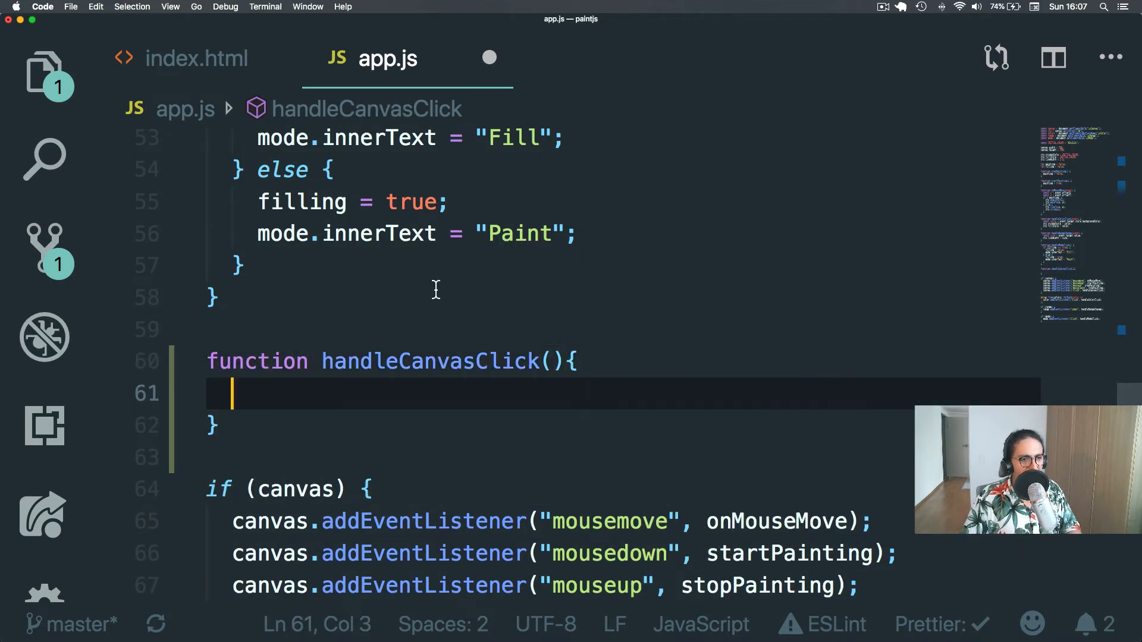
{"action": "scroll", "coordinate": [435, 289], "scroll_direction": "down", "scroll_amount": 2}
{"action": "key", "text": "super+Tab"}
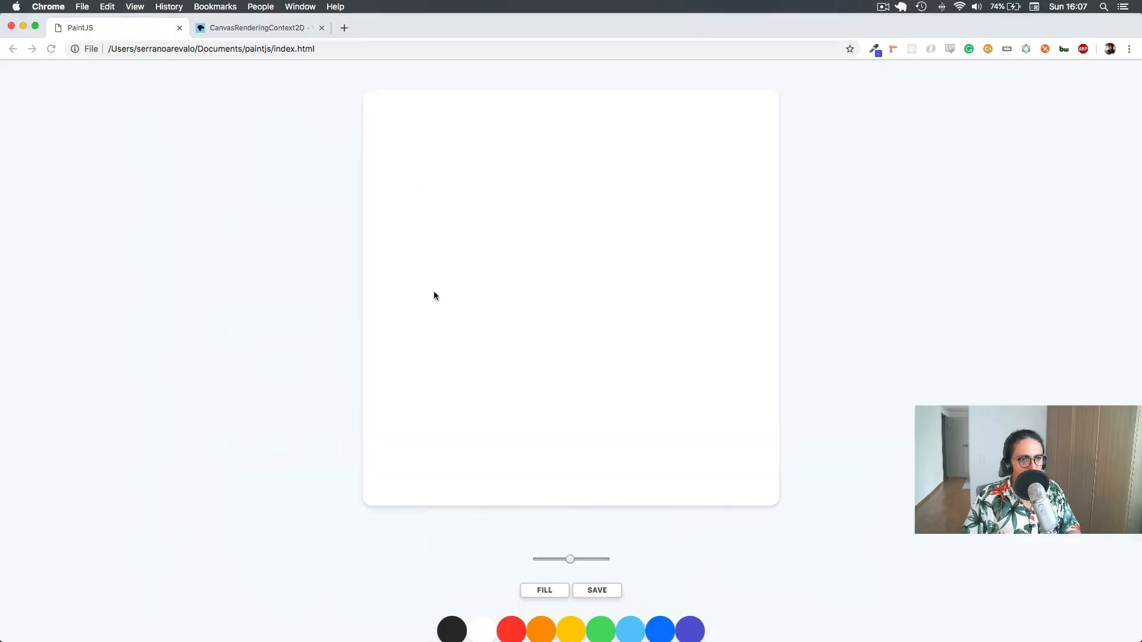
{"action": "key", "text": "super+Tab"}
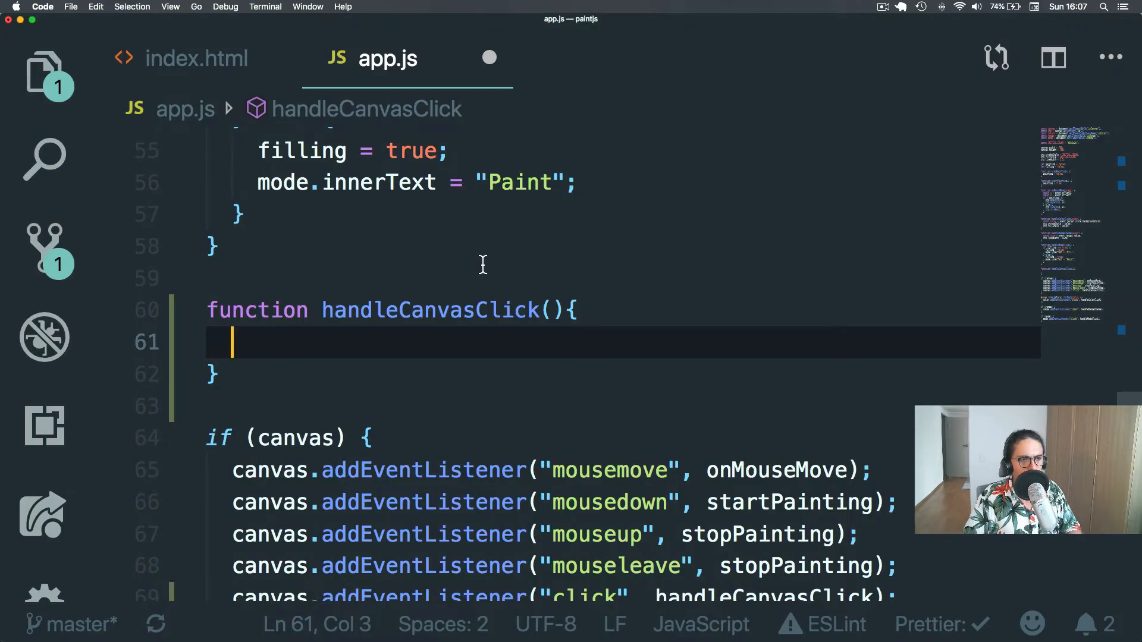
{"action": "type", "text": "ctx."}
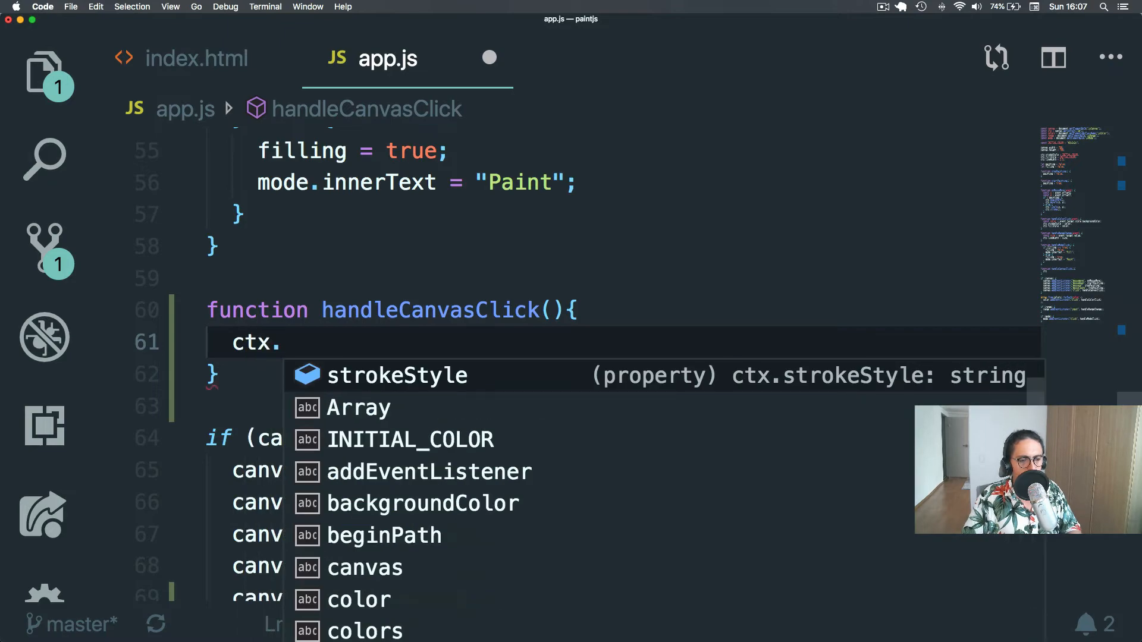
{"action": "key", "text": "super+Tab"}
Consult the fillRect() entry on MDN's CanvasRenderingContext2D page and return to app.js.
{"action": "left_click", "coordinate": [213, 30]}
{"action": "scroll", "coordinate": [433, 199], "scroll_direction": "up", "scroll_amount": 5}
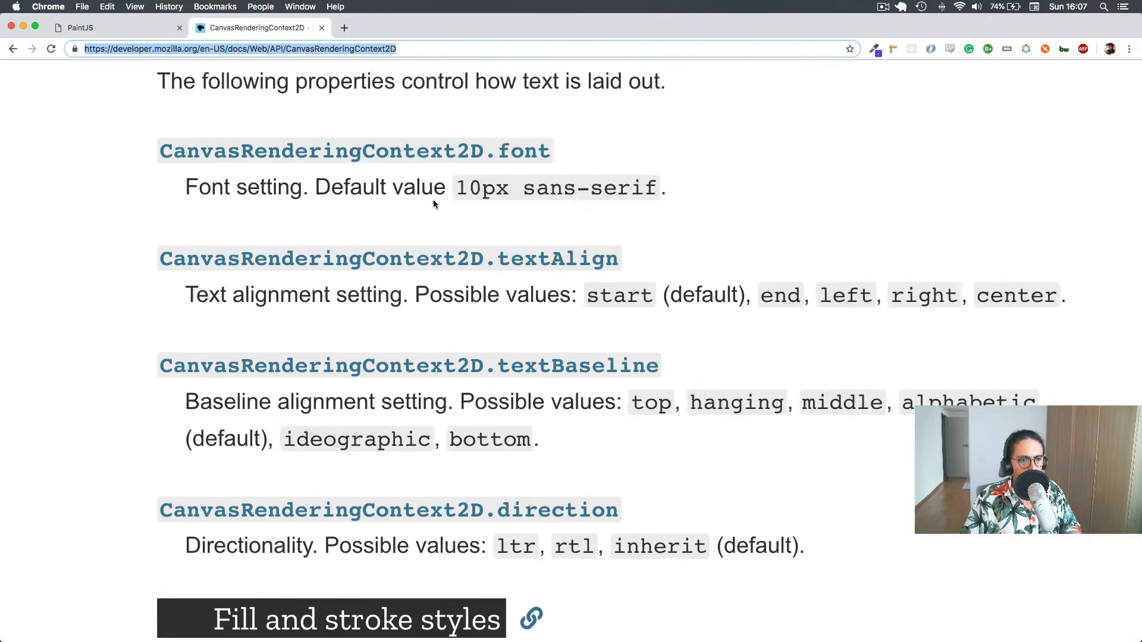
{"action": "scroll", "coordinate": [432, 200], "scroll_direction": "up", "scroll_amount": 5}
{"action": "scroll", "coordinate": [433, 198], "scroll_direction": "up", "scroll_amount": 3}
{"action": "scroll", "coordinate": [433, 199], "scroll_direction": "up", "scroll_amount": 5}
{"action": "scroll", "coordinate": [433, 199], "scroll_direction": "up", "scroll_amount": 3}
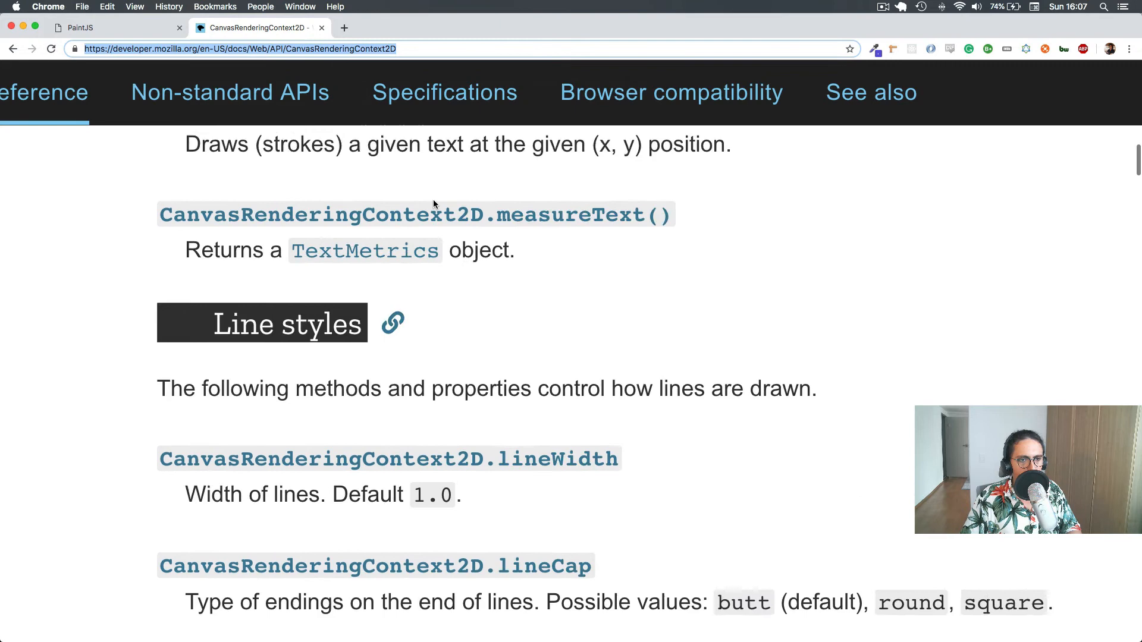
{"action": "scroll", "coordinate": [433, 199], "scroll_direction": "up", "scroll_amount": 3}
{"action": "scroll", "coordinate": [433, 199], "scroll_direction": "up", "scroll_amount": 4}
{"action": "scroll", "coordinate": [434, 204], "scroll_direction": "up", "scroll_amount": 1}
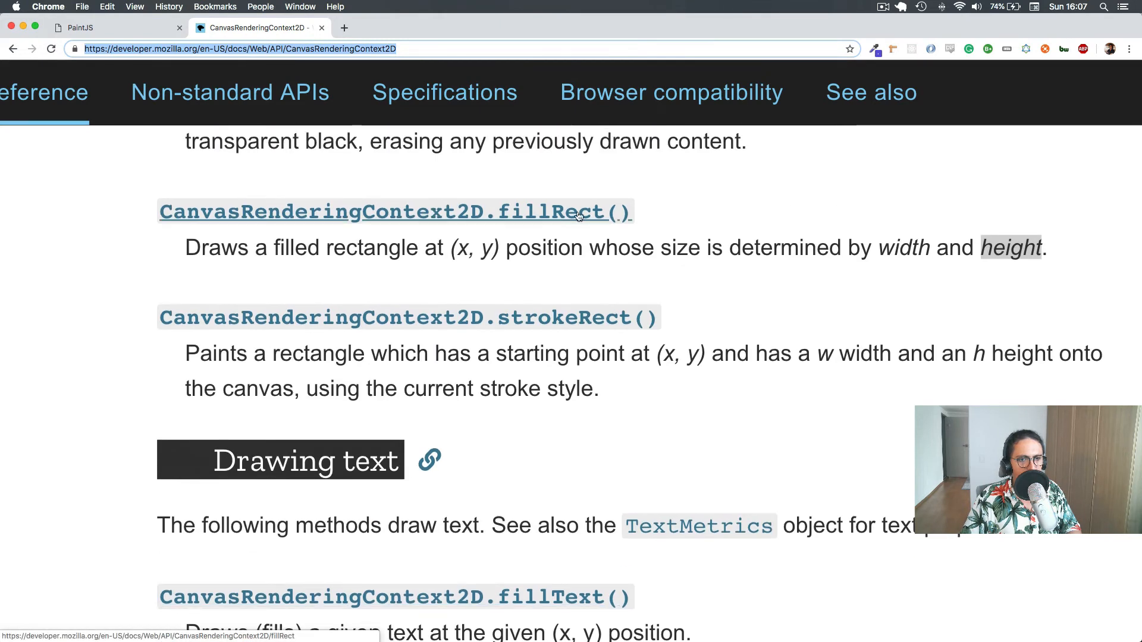
{"action": "scroll", "coordinate": [571, 212], "scroll_direction": "up", "scroll_amount": 1}
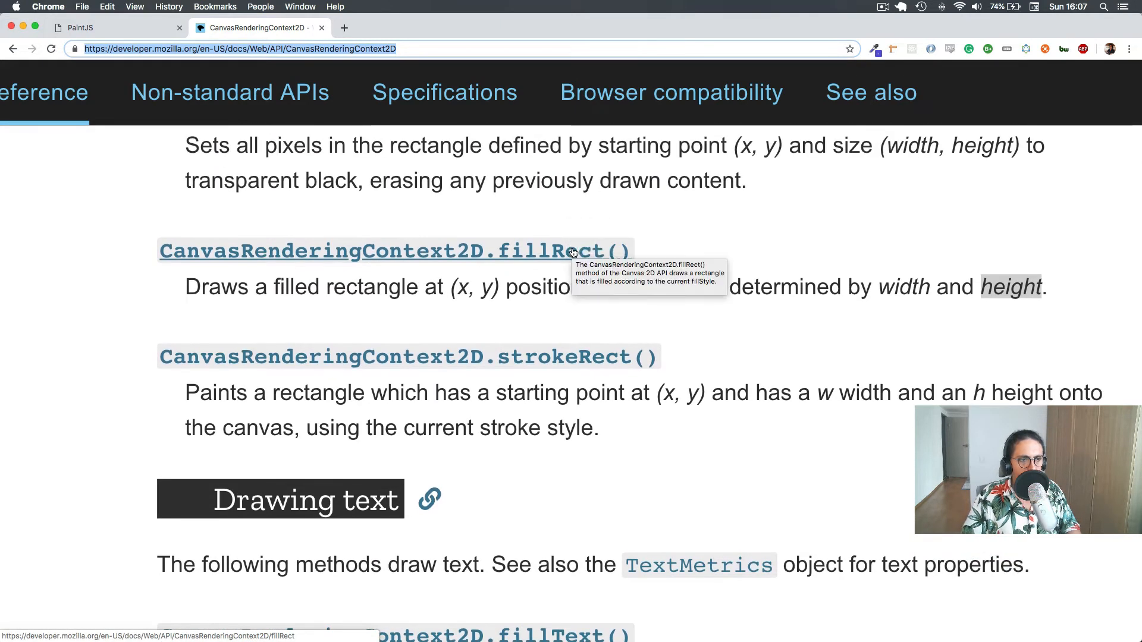
{"action": "key", "text": "super+Tab"}
{"action": "type", "text": "fo;"}
Write ctx.fillRect(0, 0, in handleCanvasClick and jump to the canvas size lines.
{"action": "key", "text": "BackSpace"}
{"action": "key", "text": "BackSpace"}
{"action": "type", "text": "il"}
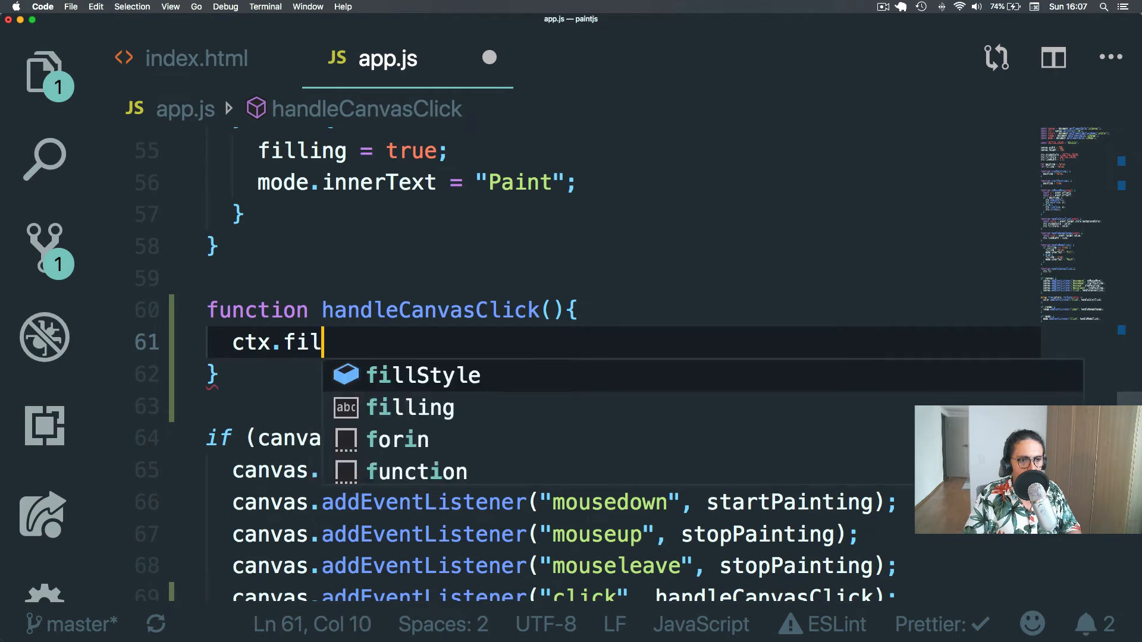
{"action": "type", "text": "lRe"}
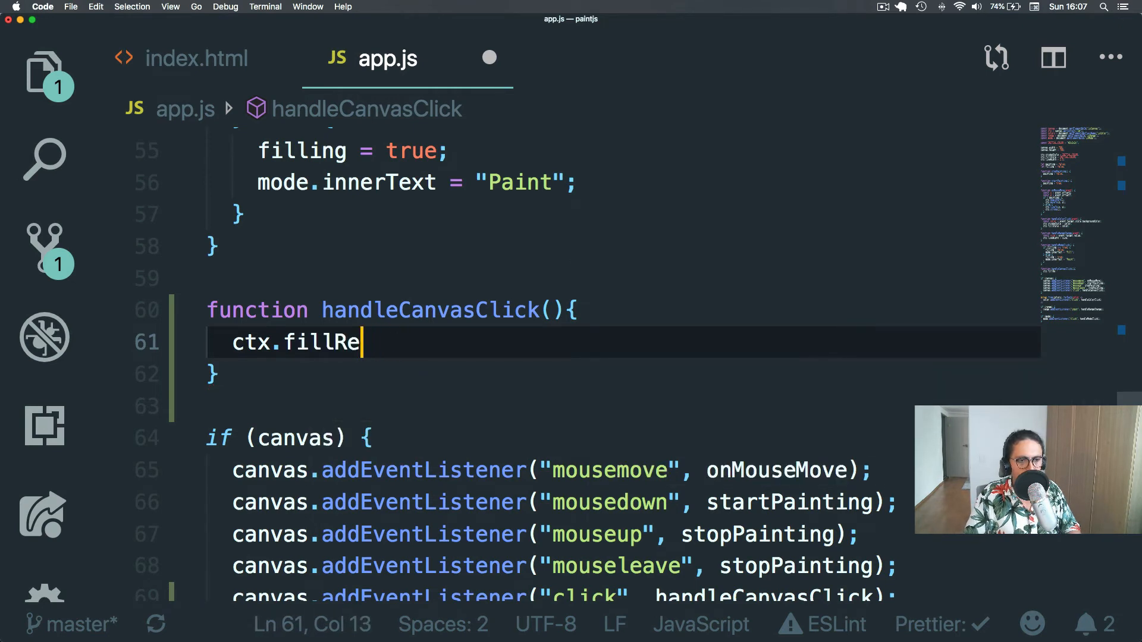
{"action": "type", "text": "a("}
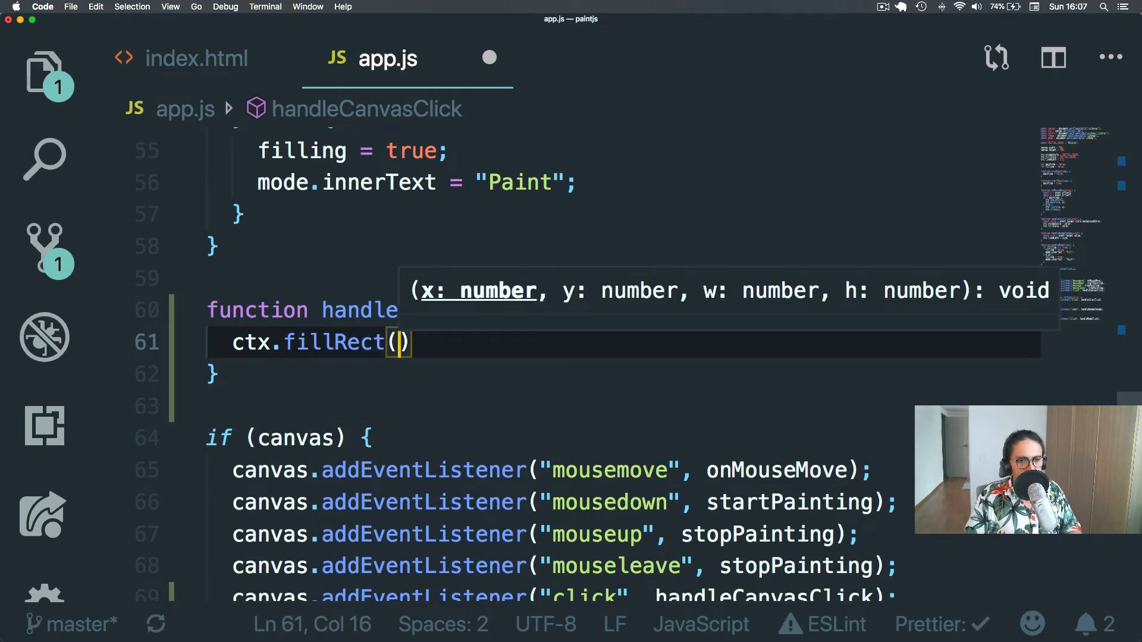
{"action": "type", "text": "0, 0"}
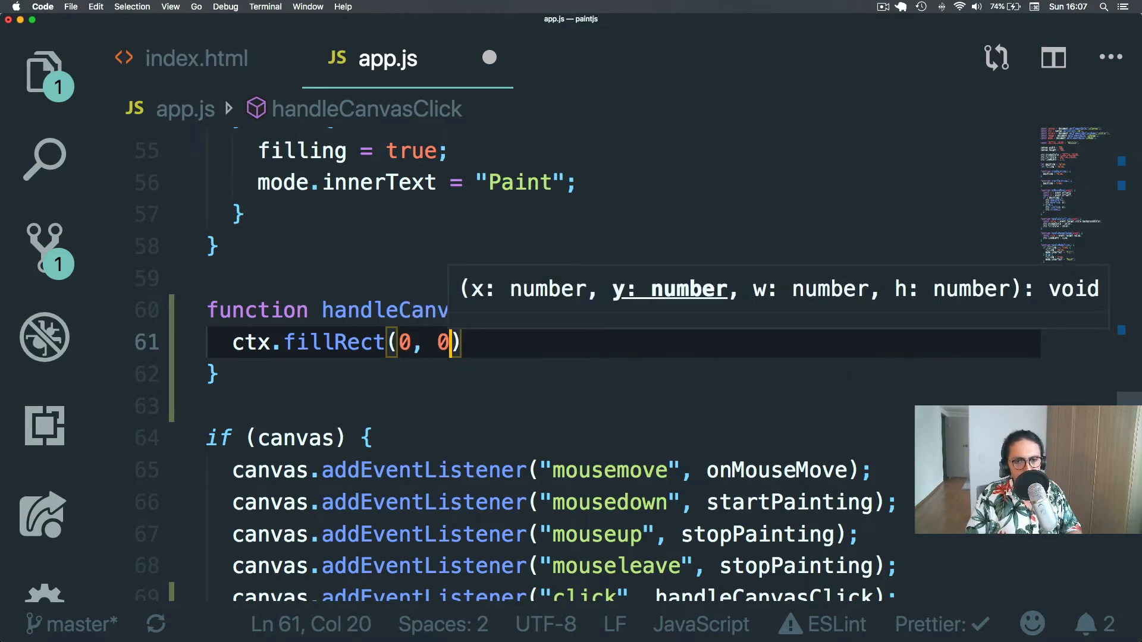
{"action": "type", "text": ","}
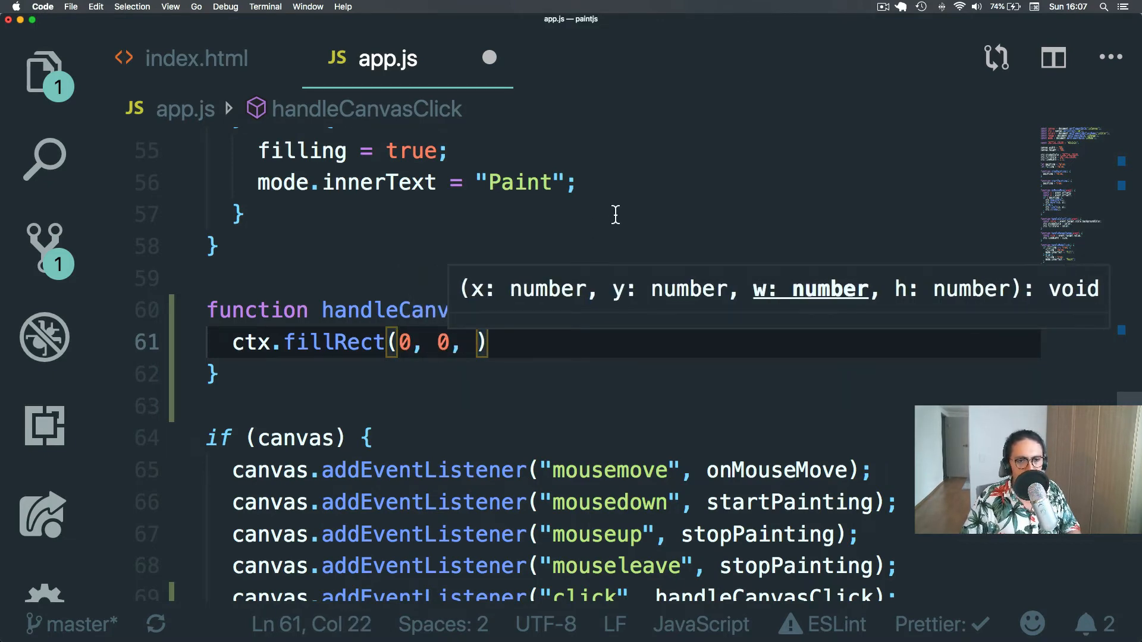
{"action": "scroll", "coordinate": [532, 210], "scroll_direction": "up", "scroll_amount": 15}
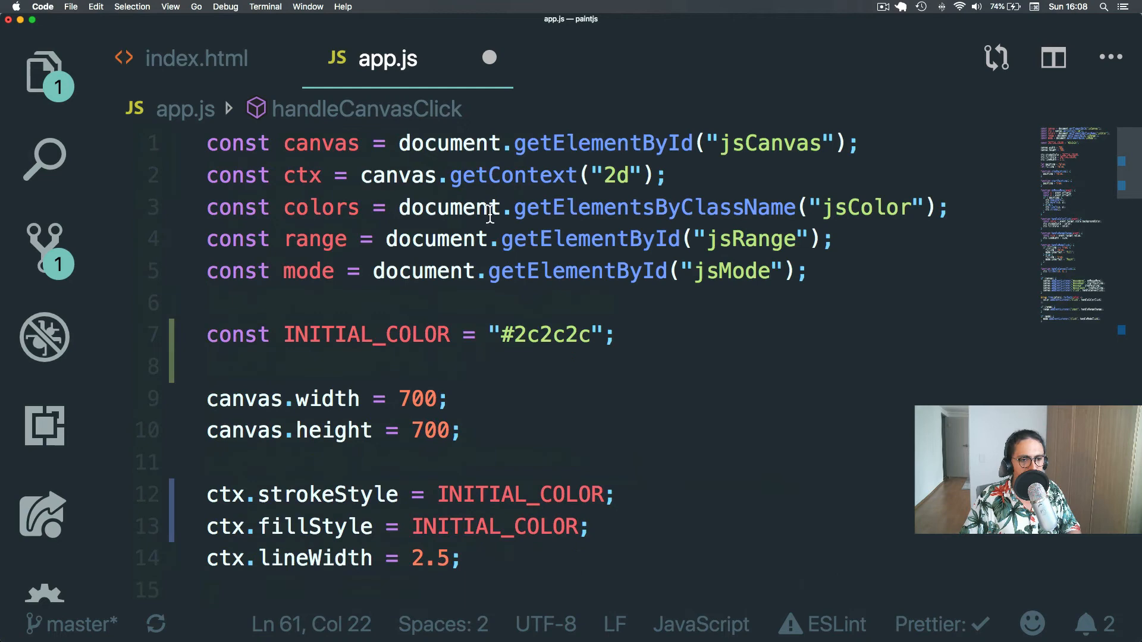
{"action": "left_click", "coordinate": [426, 321]}
Declare const CANVAS_SIZE = 700; on a new line after INITIAL_COLOR.
{"action": "double_click", "coordinate": [427, 322]}
{"action": "double_click", "coordinate": [431, 355]}
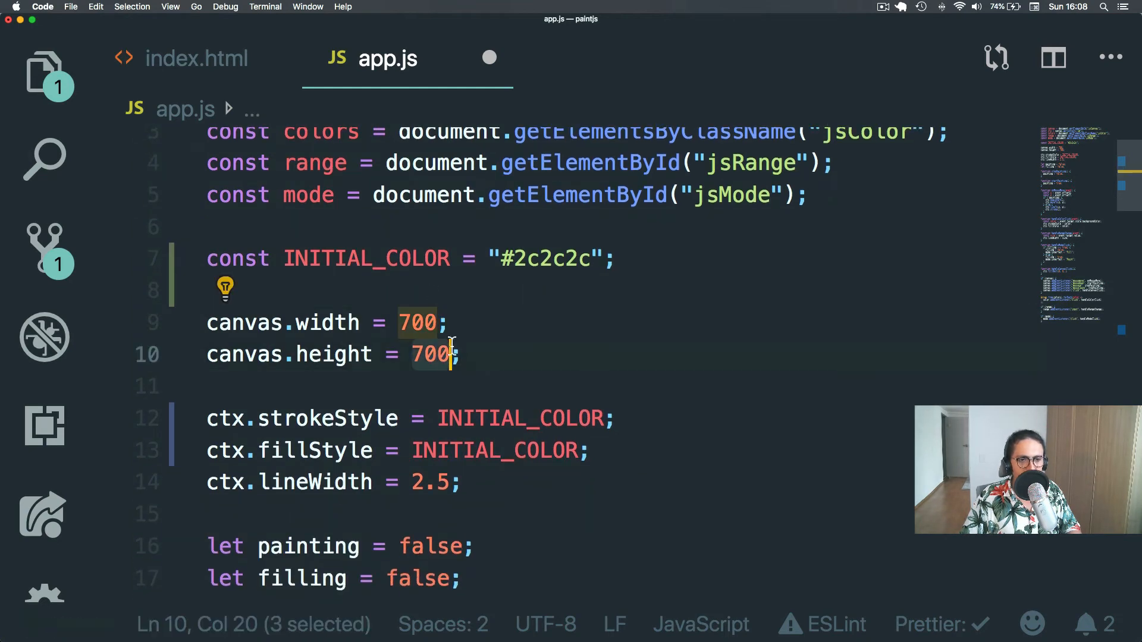
{"action": "left_click", "coordinate": [625, 258]}
{"action": "key", "text": "Return"}
{"action": "type", "text": "const "}
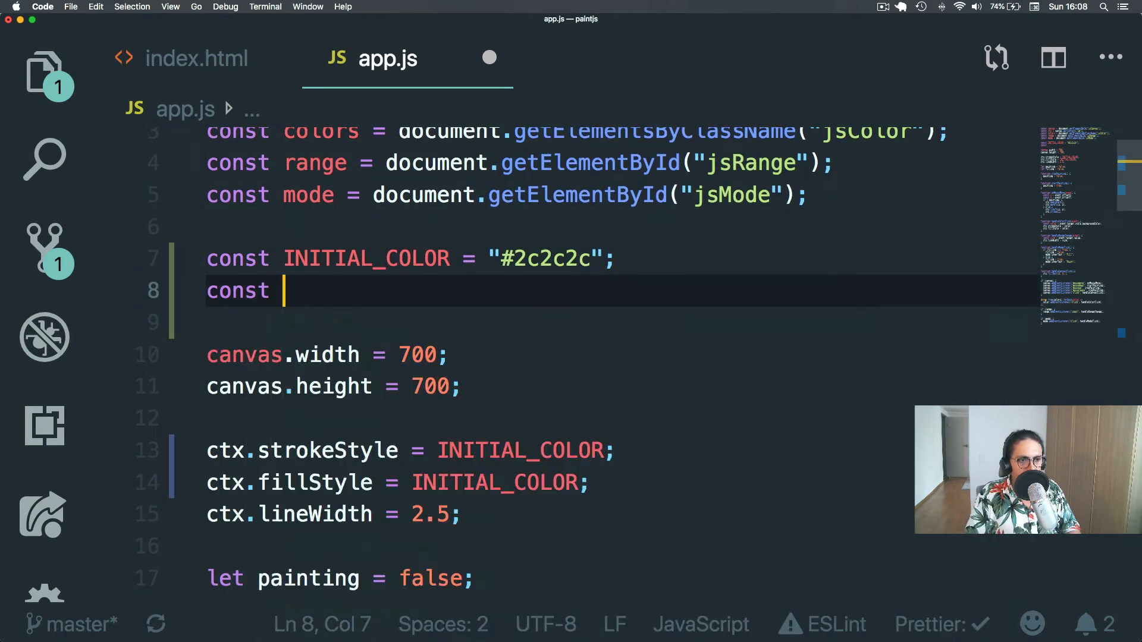
{"action": "type", "text": "CANVAS+"}
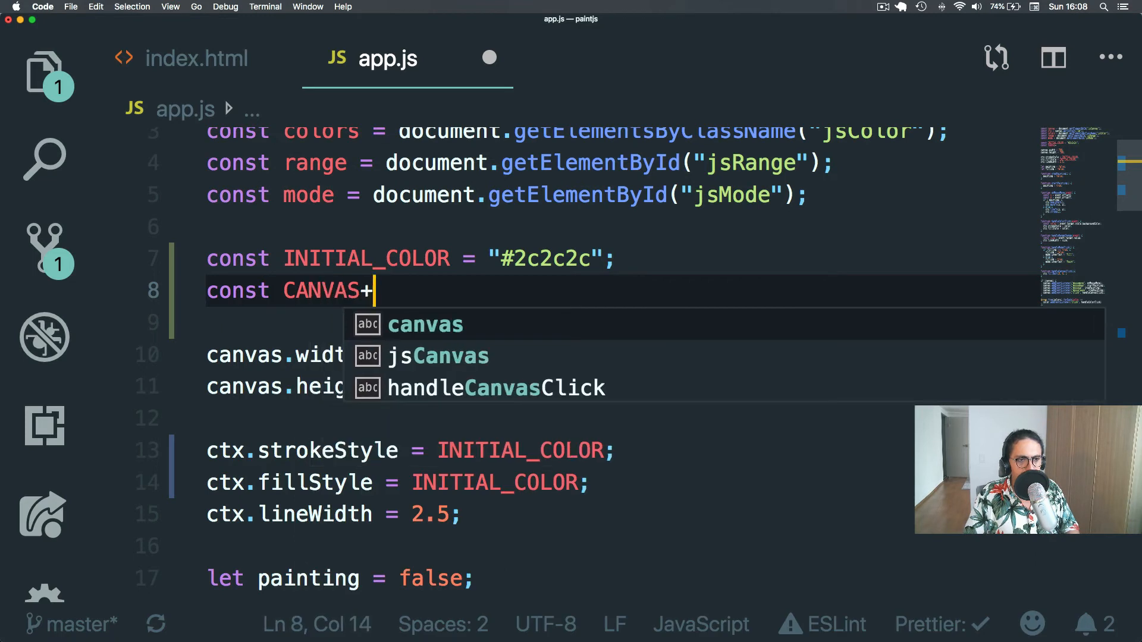
{"action": "key", "text": "BackSpace"}
{"action": "type", "text": "_SIZE = "}
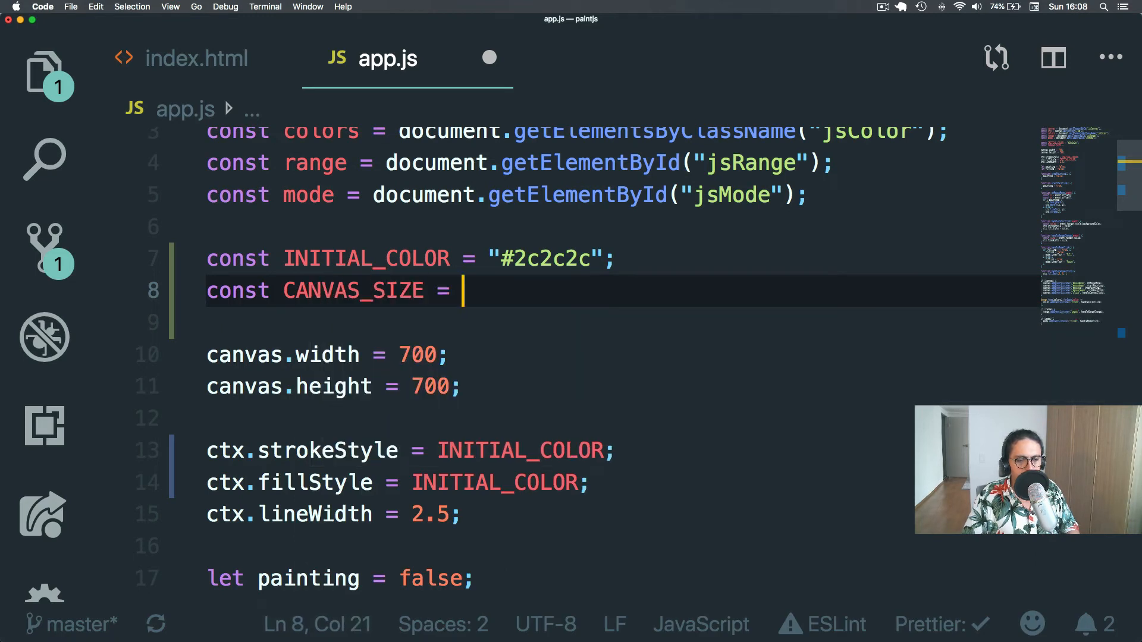
{"action": "type", "text": "5"}
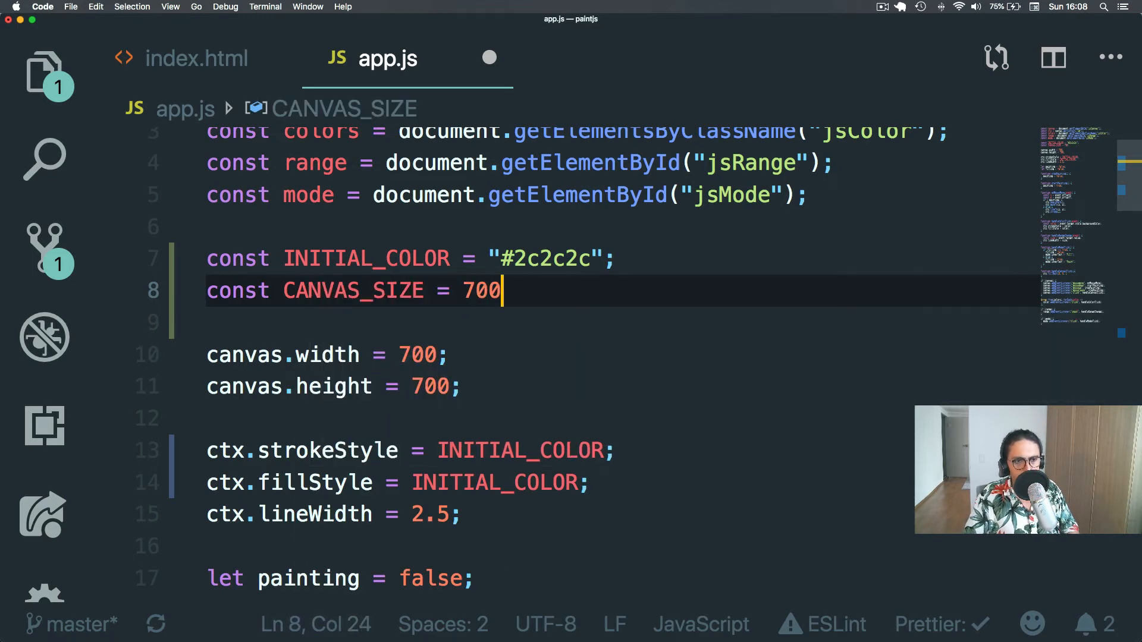
{"action": "type", "text": ";"}
{"action": "key", "text": "Down"}
{"action": "key", "text": "Down"}
Replace both 700 width and height values with CANVAS_SIZE using multi-selection.
{"action": "key", "text": "Left"}
{"action": "key", "text": "Left"}
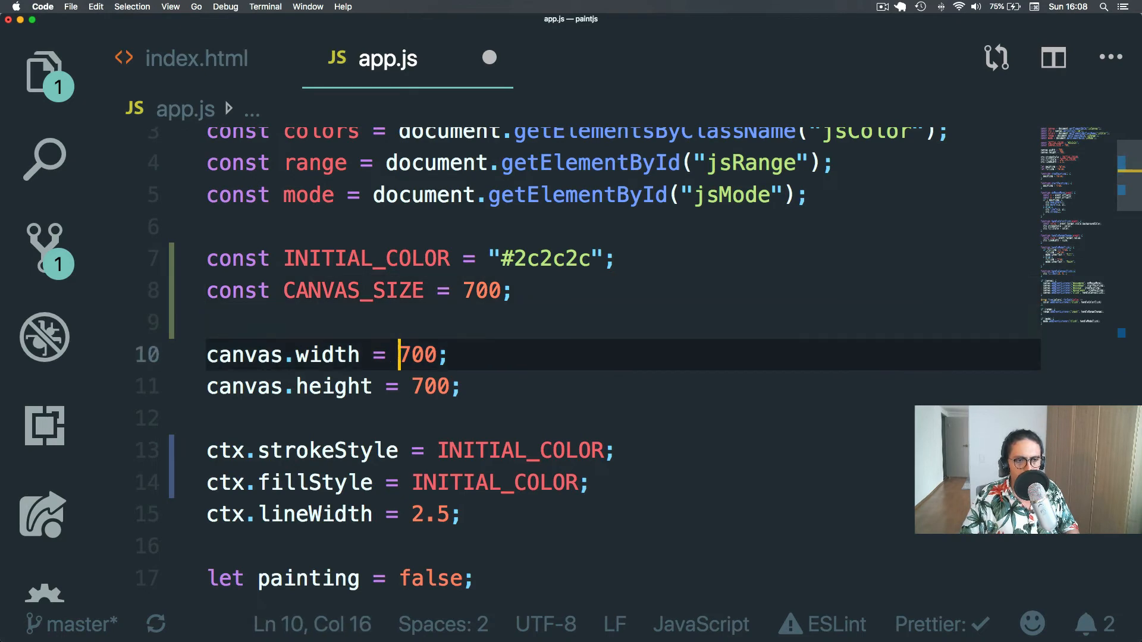
{"action": "key", "text": "shift+Right"}
{"action": "key", "text": "shift+Right"}
{"action": "key", "text": "shift+Right"}
{"action": "key", "text": "super+d"}
{"action": "type", "text": "CAN"}
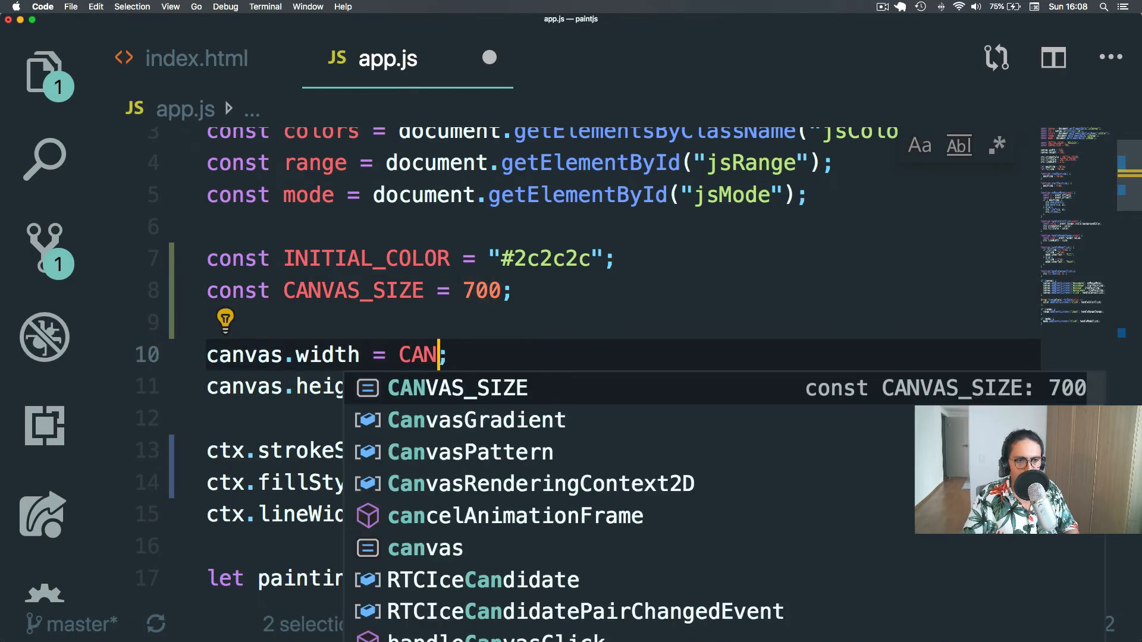
{"action": "key", "text": "Return"}
{"action": "key", "text": "Escape"}
{"action": "scroll", "coordinate": [729, 315], "scroll_direction": "down", "scroll_amount": 8}
{"action": "scroll", "coordinate": [729, 315], "scroll_direction": "down", "scroll_amount": 10}
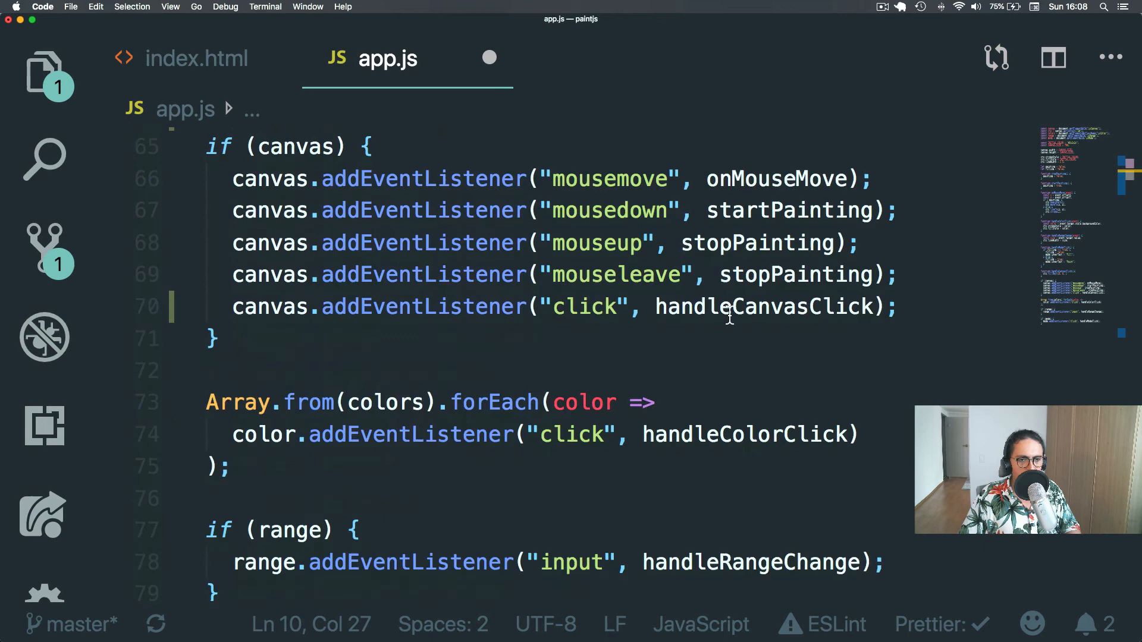
{"action": "scroll", "coordinate": [729, 315], "scroll_direction": "up", "scroll_amount": 4}
Complete the call as ctx.fillRect(0, 0, CANVAS_SIZE, CANVAS_SIZE) via autocomplete.
{"action": "left_click", "coordinate": [481, 313]}
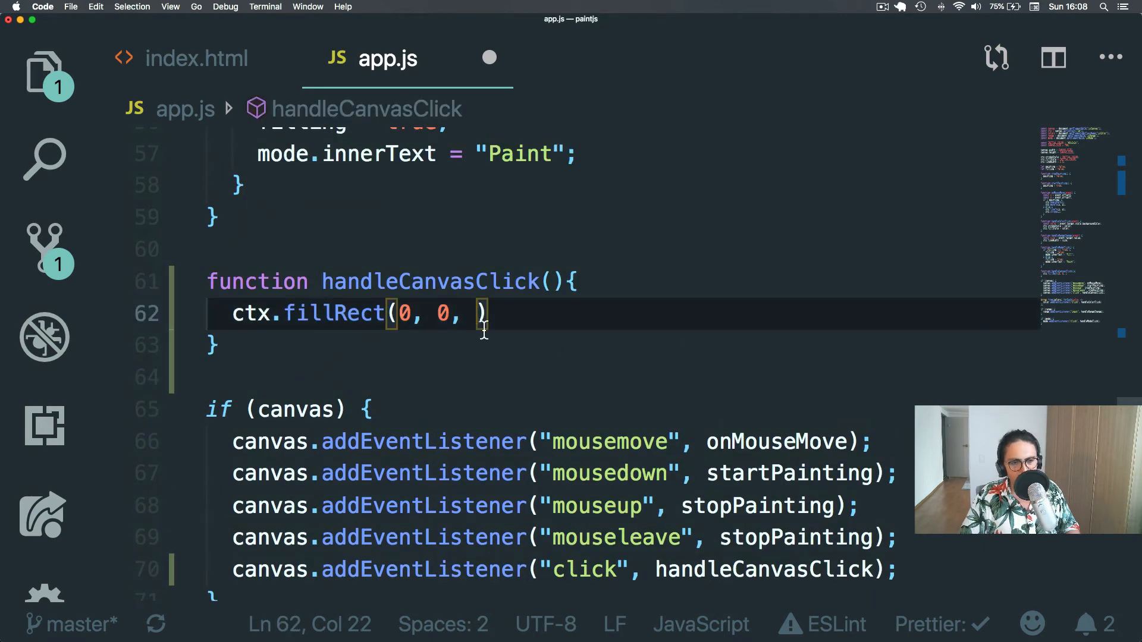
{"action": "type", "text": "ca"}
{"action": "key", "text": "BackSpace"}
{"action": "key", "text": "BackSpace"}
{"action": "type", "text": "CAN"}
{"action": "key", "text": "Return"}
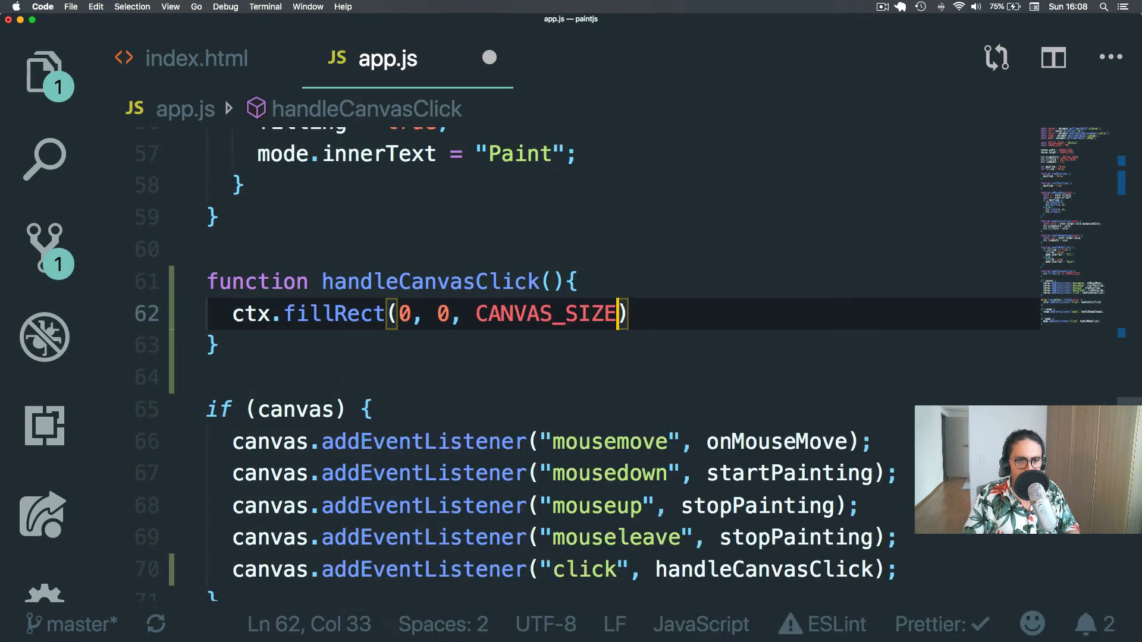
{"action": "type", "text": ", Cache"}
{"action": "key", "text": "BackSpace"}
{"action": "key", "text": "BackSpace"}
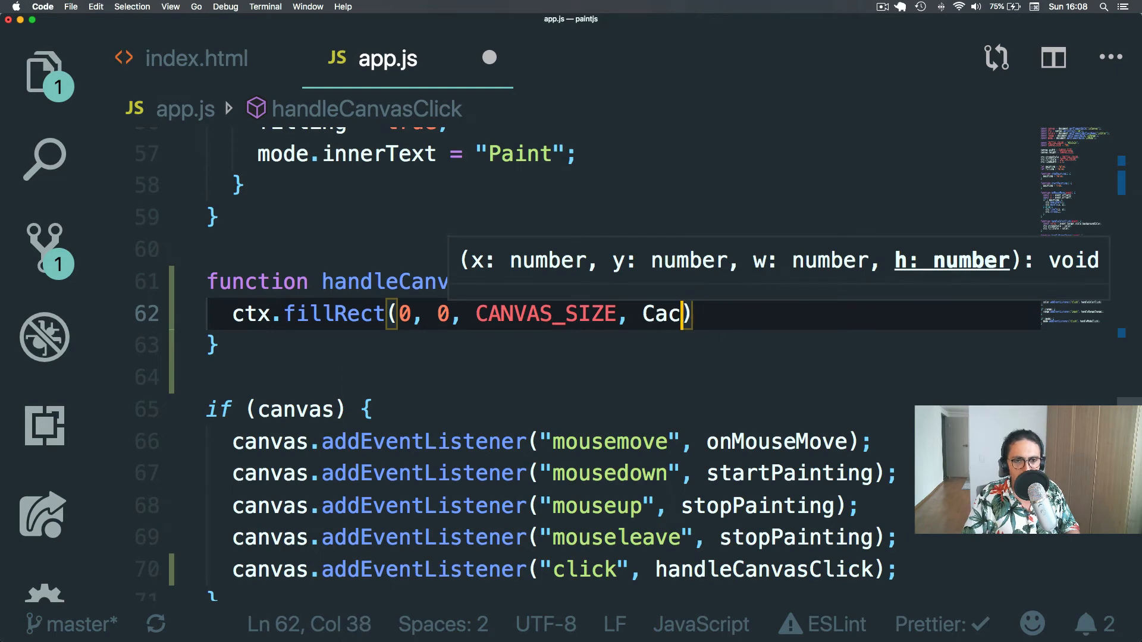
{"action": "key", "text": "BackSpace"}
{"action": "key", "text": "BackSpace"}
{"action": "type", "text": "AN"}
{"action": "key", "text": "Return"}
{"action": "key", "text": "Escape"}
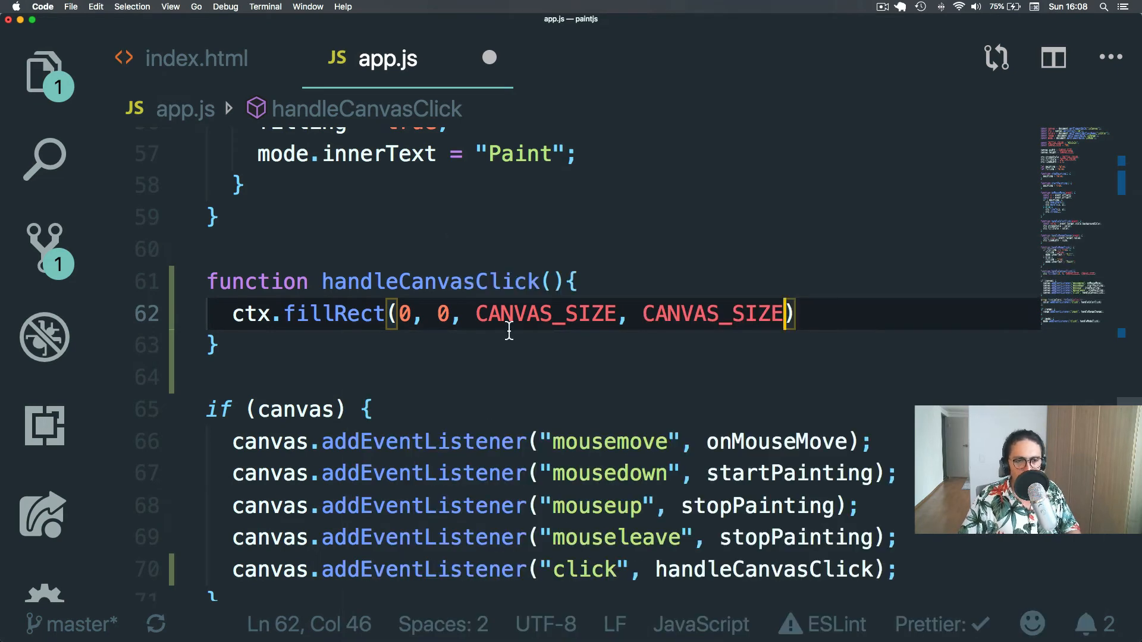
{"action": "scroll", "coordinate": [520, 310], "scroll_direction": "up", "scroll_amount": 15}
{"action": "scroll", "coordinate": [520, 310], "scroll_direction": "down", "scroll_amount": 3}
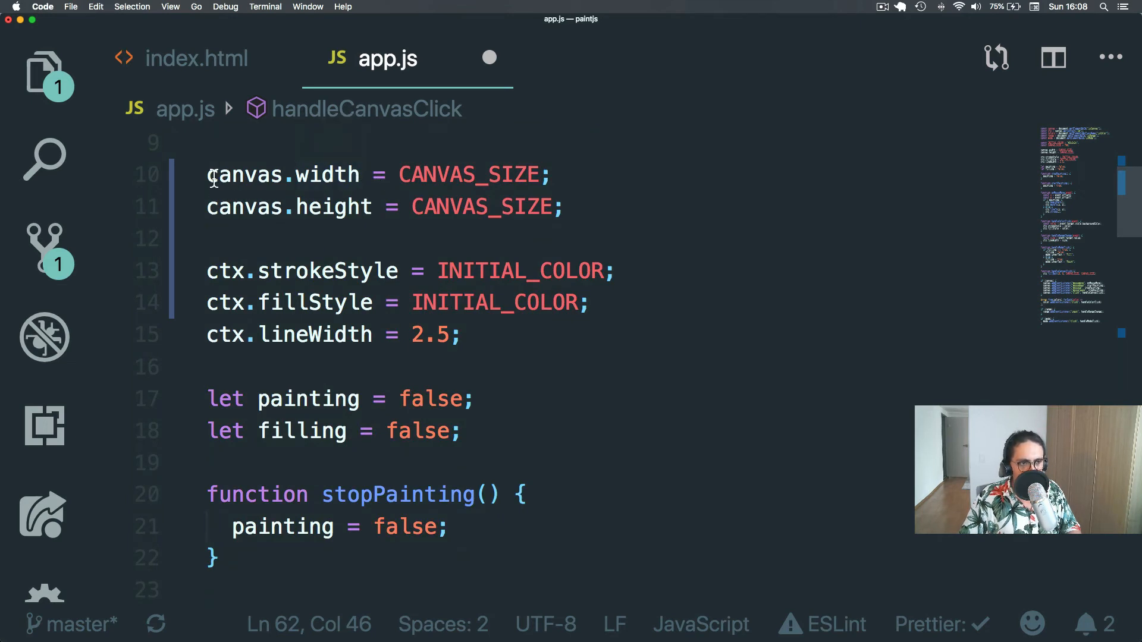
Try canvas.width and canvas.height as the fillRect size arguments, then undo back to CANVAS_SIZE.
{"action": "left_click_drag", "start_coordinate": [206, 174], "coordinate": [547, 176]}
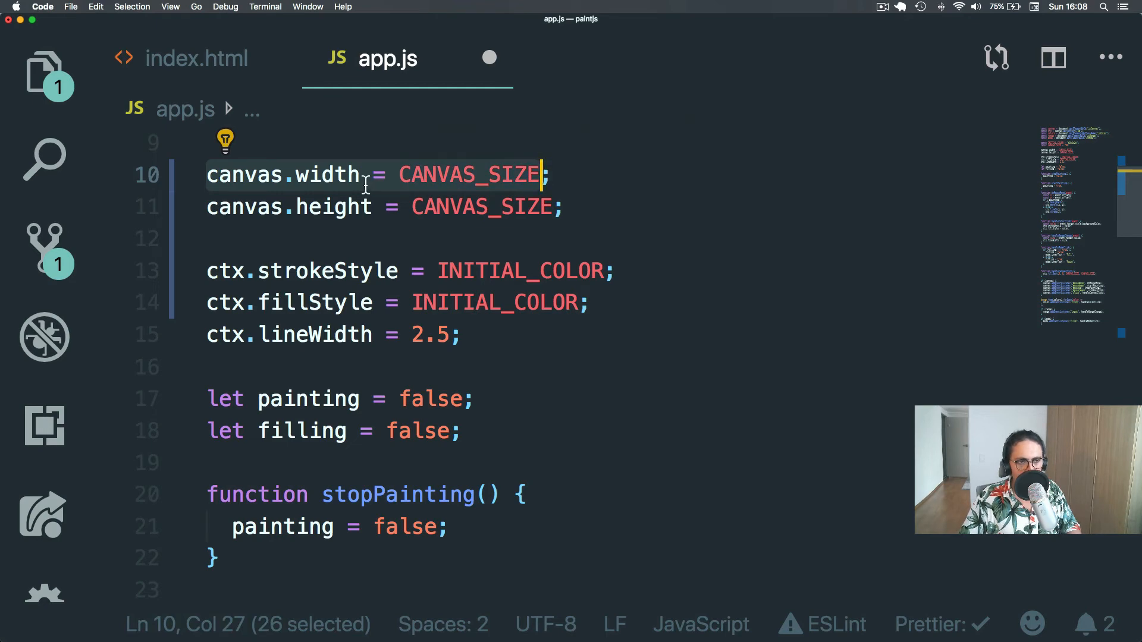
{"action": "left_click_drag", "start_coordinate": [361, 175], "coordinate": [177, 178]}
{"action": "key", "text": "super+c"}
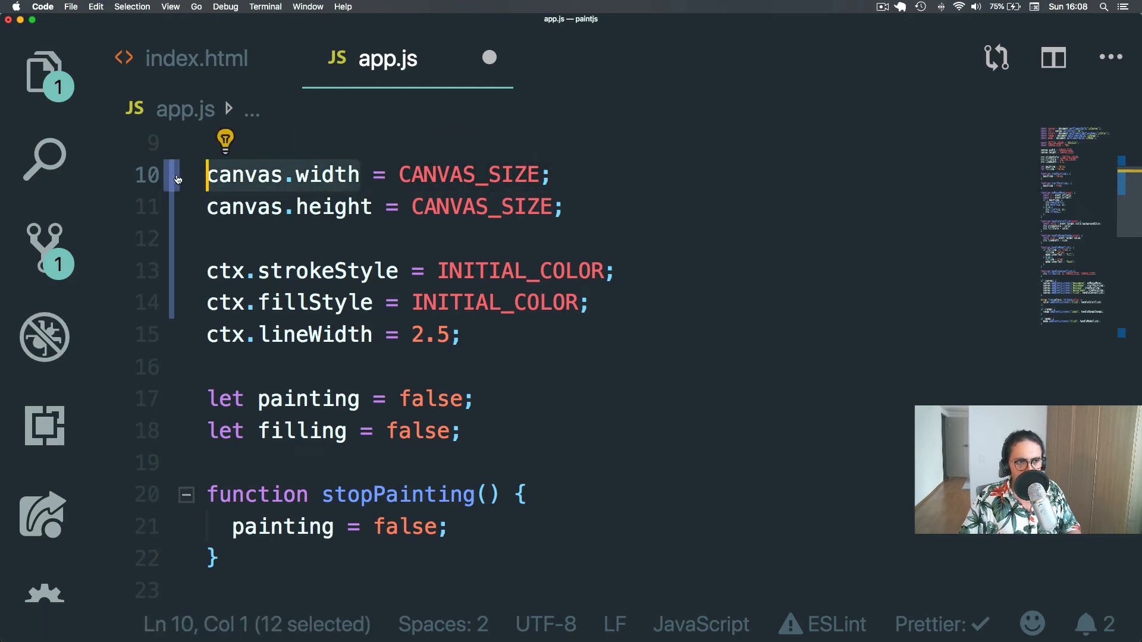
{"action": "scroll", "coordinate": [486, 237], "scroll_direction": "down", "scroll_amount": 5}
{"action": "scroll", "coordinate": [487, 236], "scroll_direction": "down", "scroll_amount": 8}
{"action": "scroll", "coordinate": [485, 236], "scroll_direction": "down", "scroll_amount": 5}
{"action": "scroll", "coordinate": [561, 381], "scroll_direction": "down", "scroll_amount": 2}
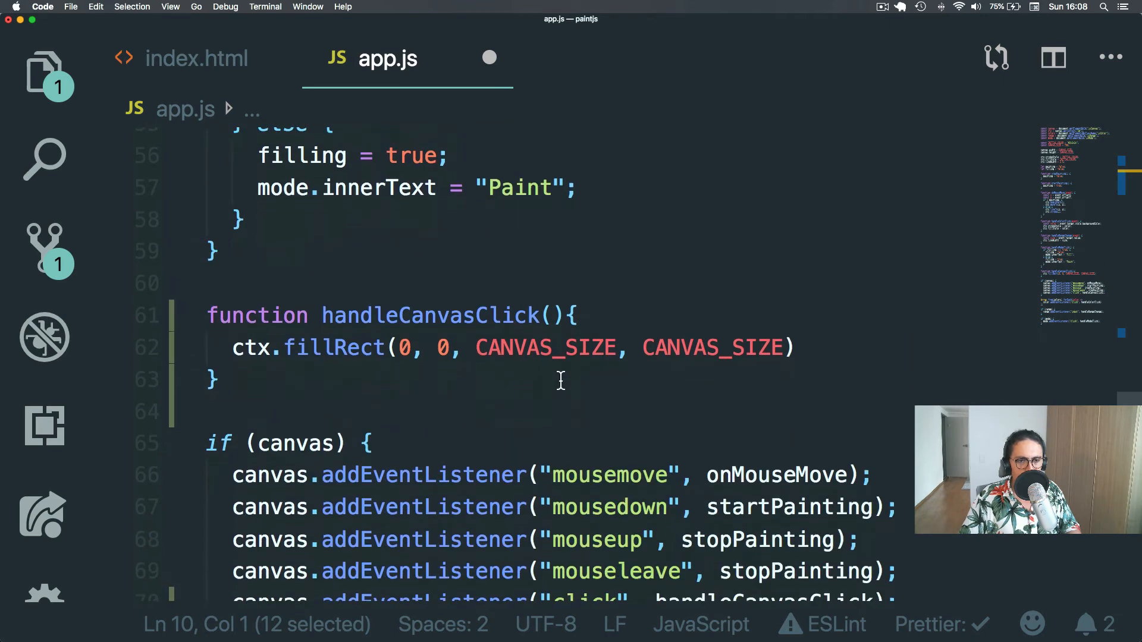
{"action": "double_click", "coordinate": [544, 347]}
{"action": "key", "text": "super+v"}
{"action": "double_click", "coordinate": [705, 346]}
{"action": "key", "text": "super+v"}
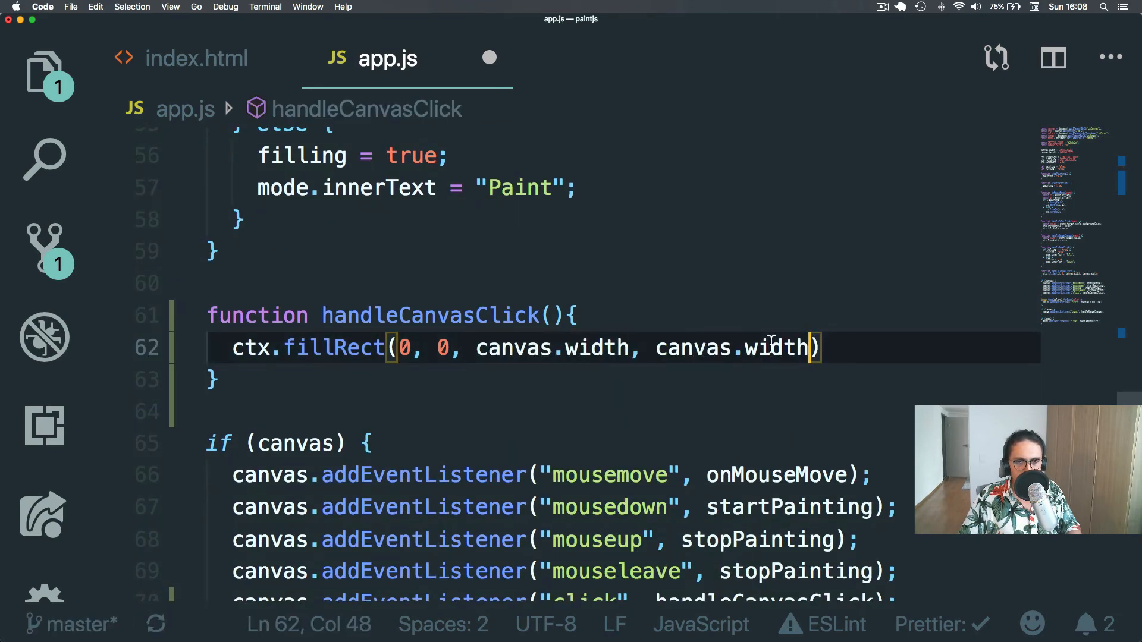
{"action": "double_click", "coordinate": [772, 347]}
{"action": "type", "text": "HRIGHT"}
{"action": "key", "text": "BackSpace"}
{"action": "key", "text": "BackSpace"}
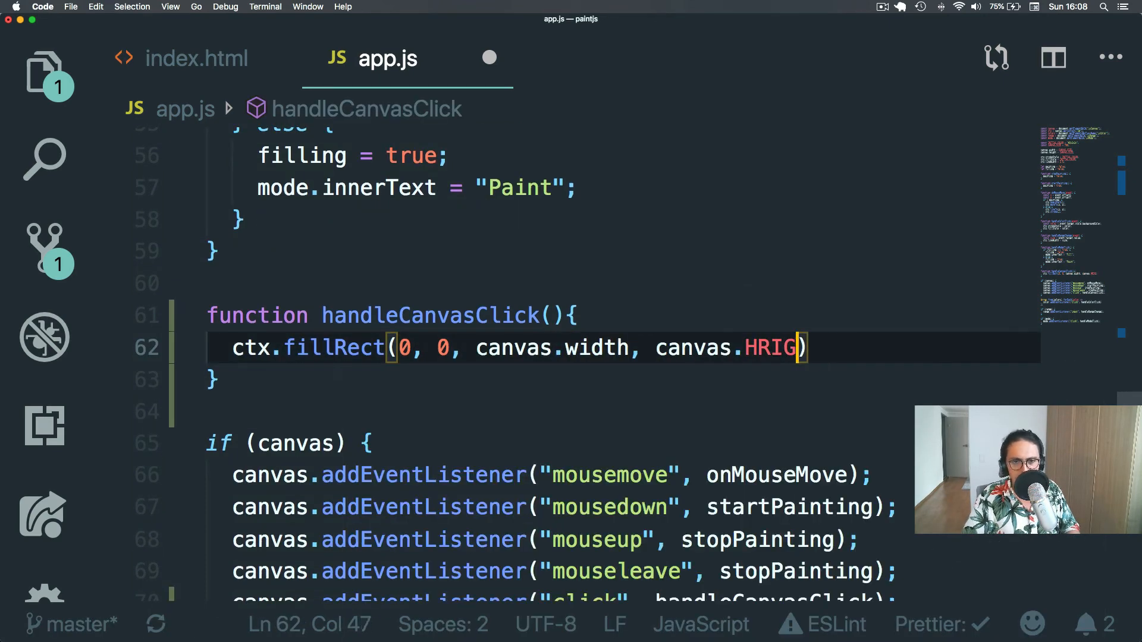
{"action": "key", "text": "BackSpace"}
{"action": "key", "text": "BackSpace"}
{"action": "key", "text": "BackSpace"}
{"action": "type", "text": "hri"}
{"action": "key", "text": "BackSpace"}
{"action": "key", "text": "BackSpace"}
{"action": "type", "text": "e"}
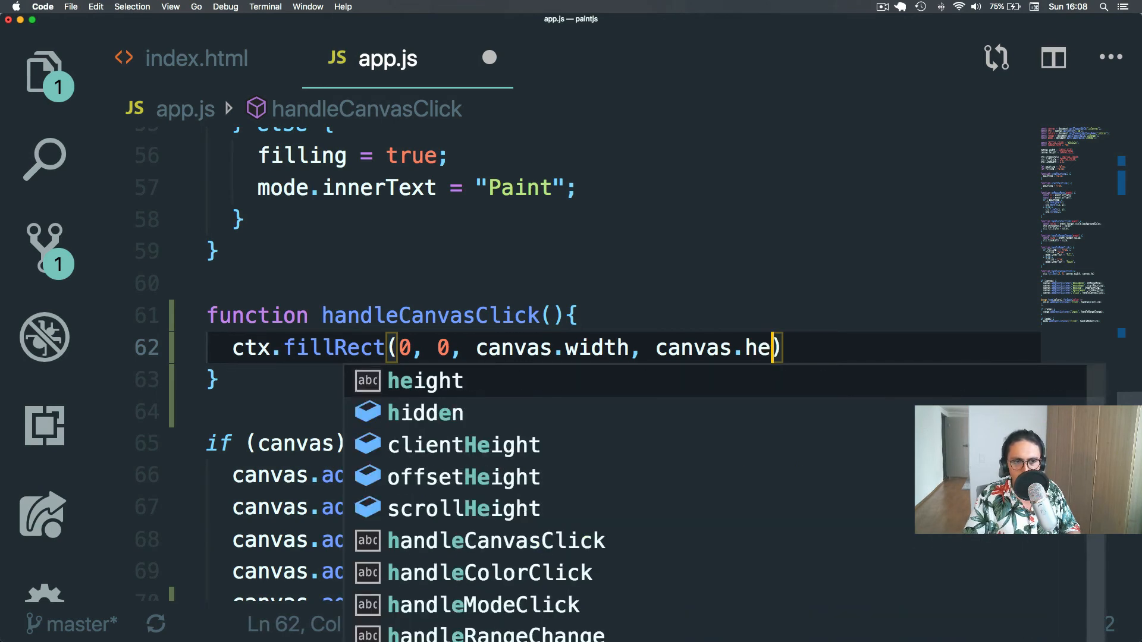
{"action": "key", "text": "Tab"}
{"action": "key", "text": "super+z"}
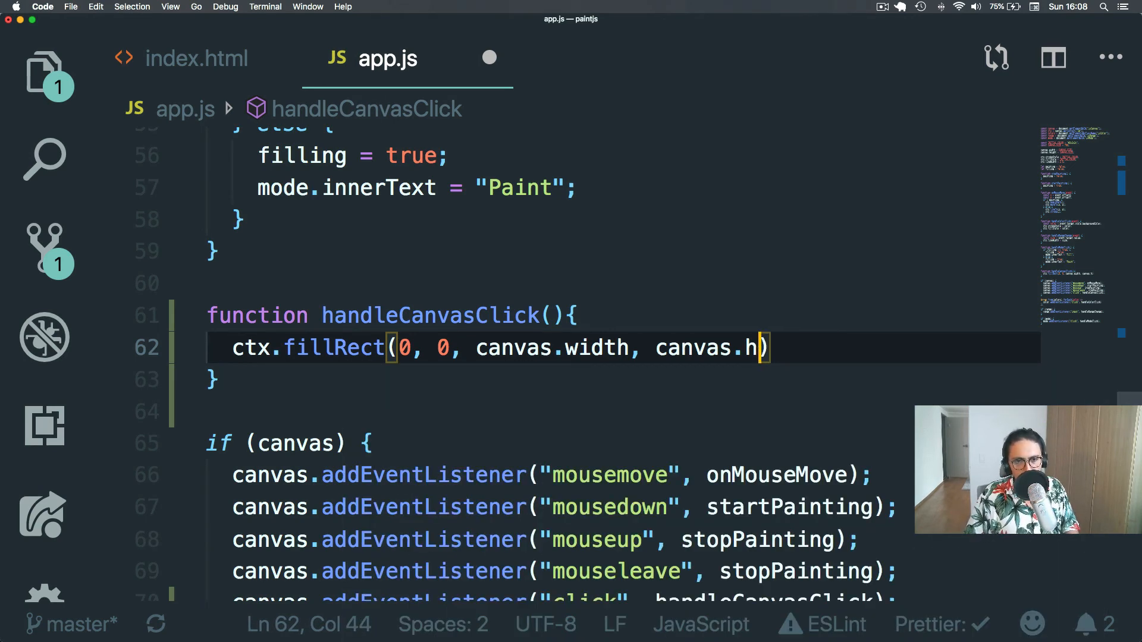
{"action": "key", "text": "super+z"}
{"action": "key", "text": "super+z"}
{"action": "key", "text": "super+z"}
{"action": "key", "text": "super+z"}
Save app.js and switch over to the browser.
{"action": "key", "text": "super+s"}
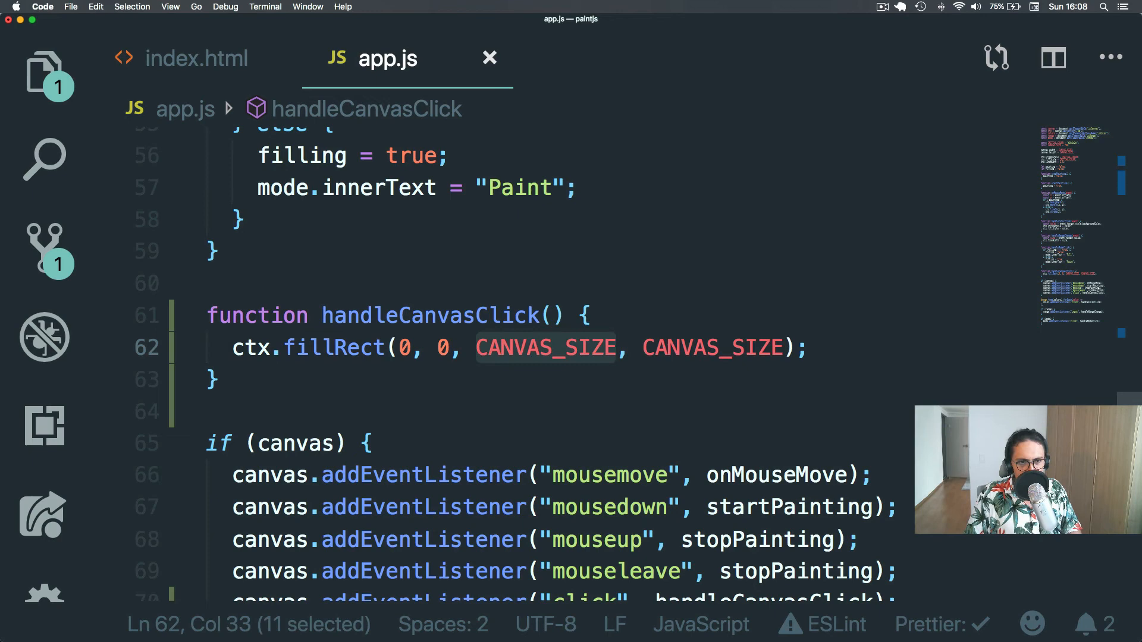
{"action": "left_click", "coordinate": [660, 280]}
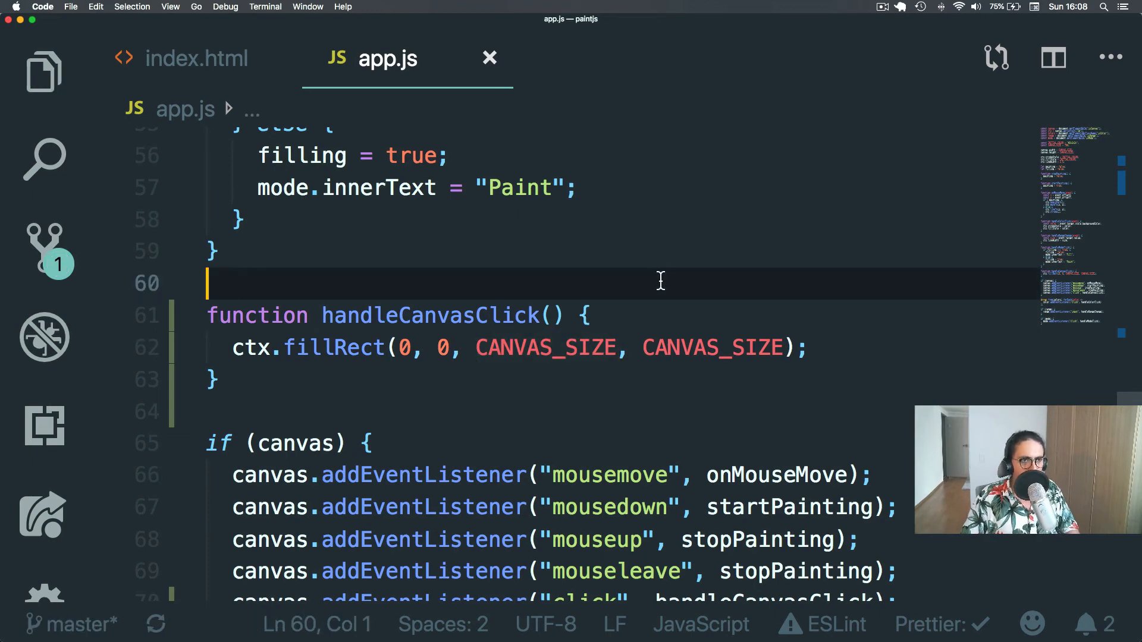
{"action": "key", "text": "Tab"}
{"action": "key", "text": "super+Tab"}
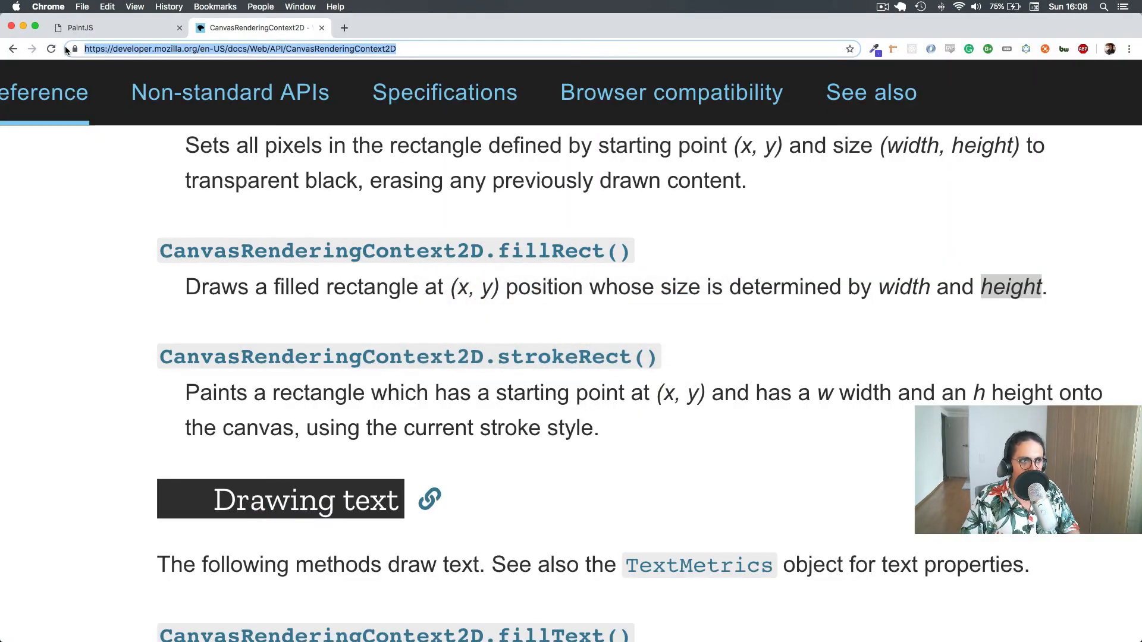
Return to the PaintJS page, test a canvas click, and reload it.
{"action": "left_click", "coordinate": [80, 27]}
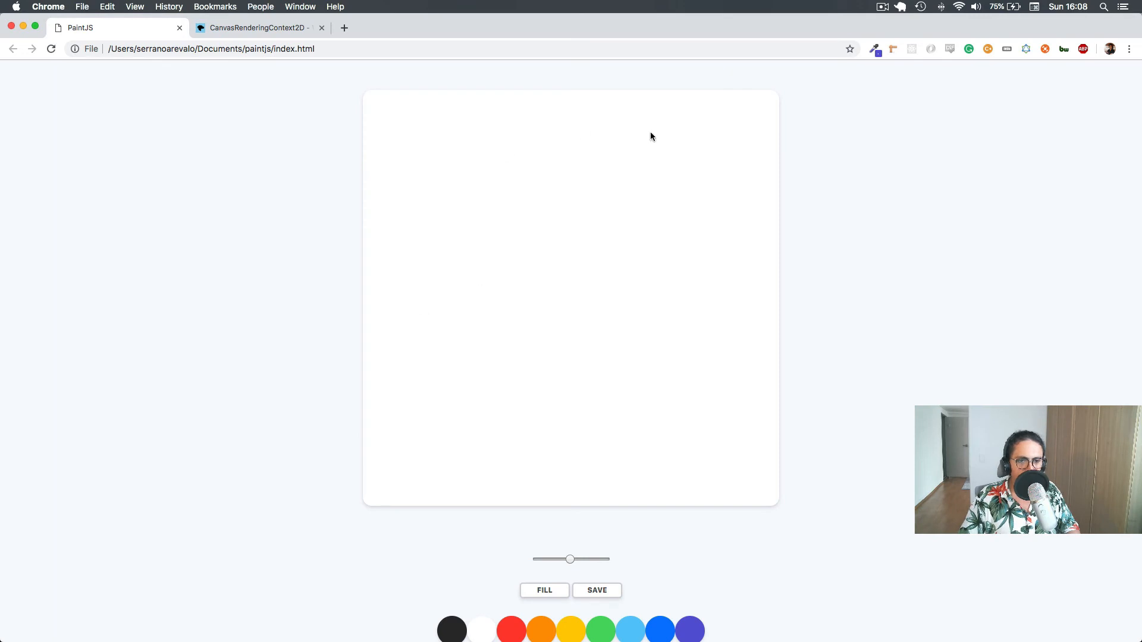
{"action": "scroll", "coordinate": [668, 222], "scroll_direction": "down", "scroll_amount": 2}
{"action": "left_click", "coordinate": [615, 246]}
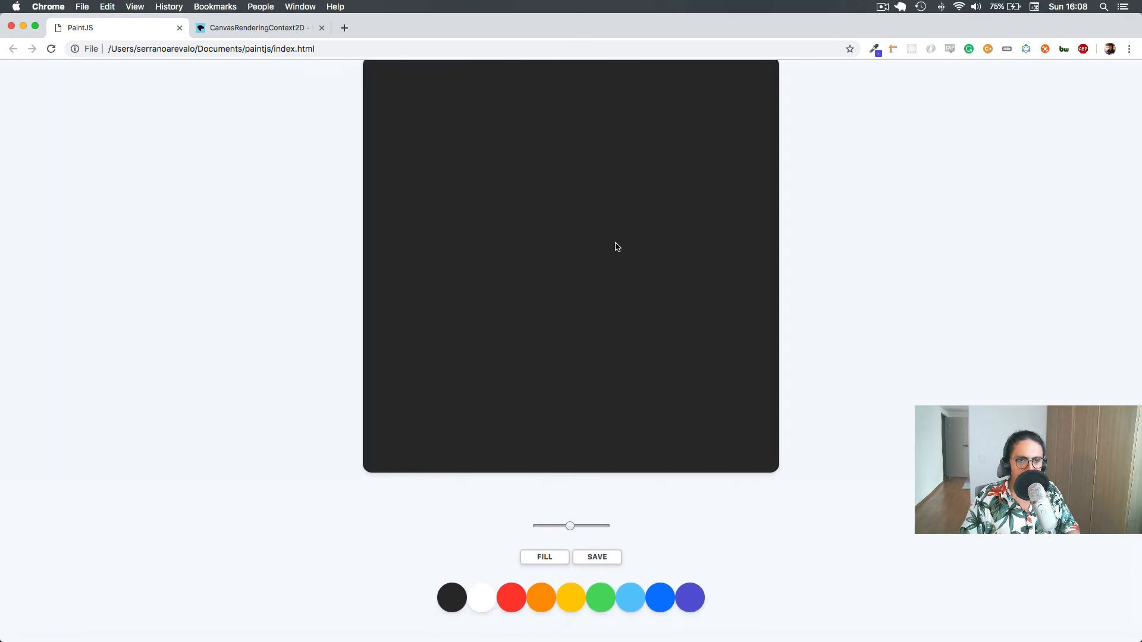
{"action": "key", "text": "super+r"}
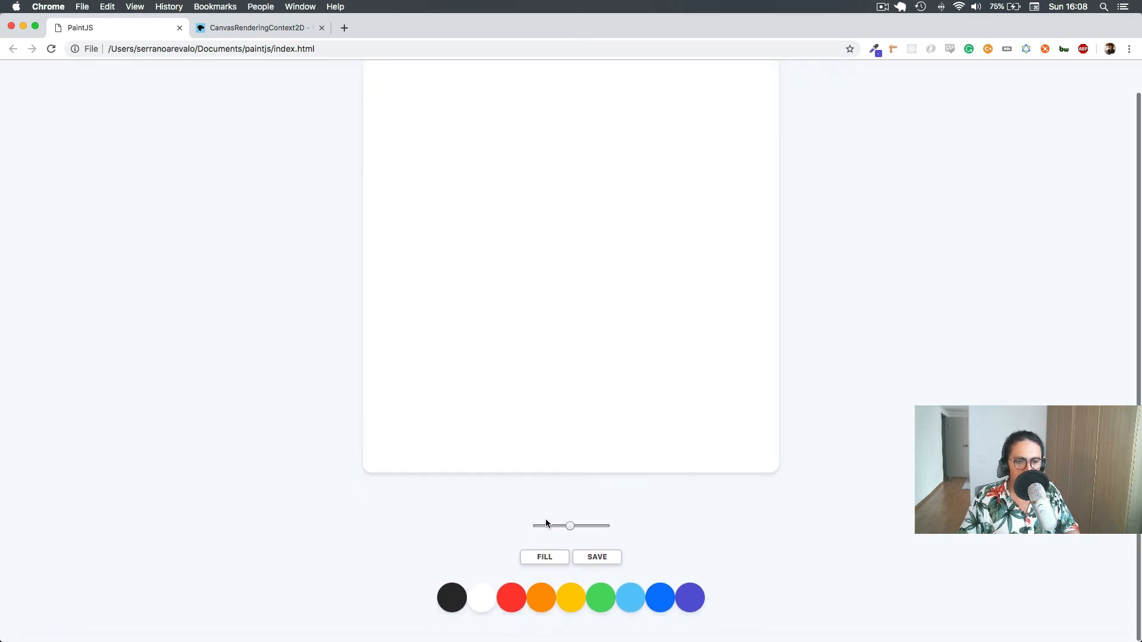
Flood the whole canvas with red, then light blue, then a darker blue.
{"action": "left_click", "coordinate": [633, 201]}
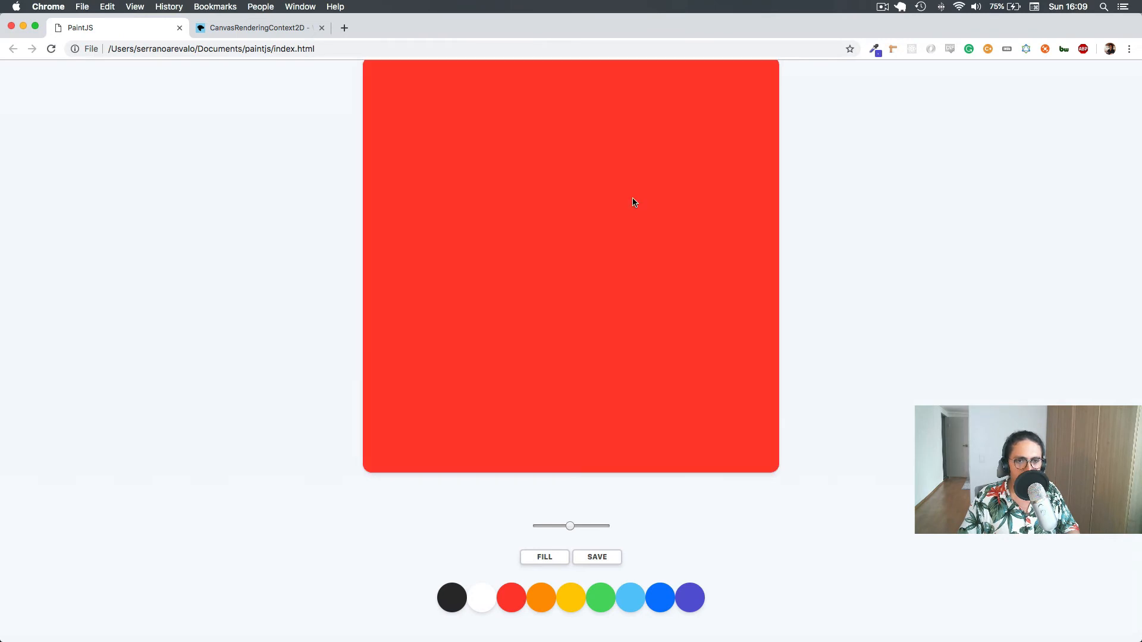
{"action": "left_click", "coordinate": [625, 589]}
{"action": "left_click", "coordinate": [611, 366]}
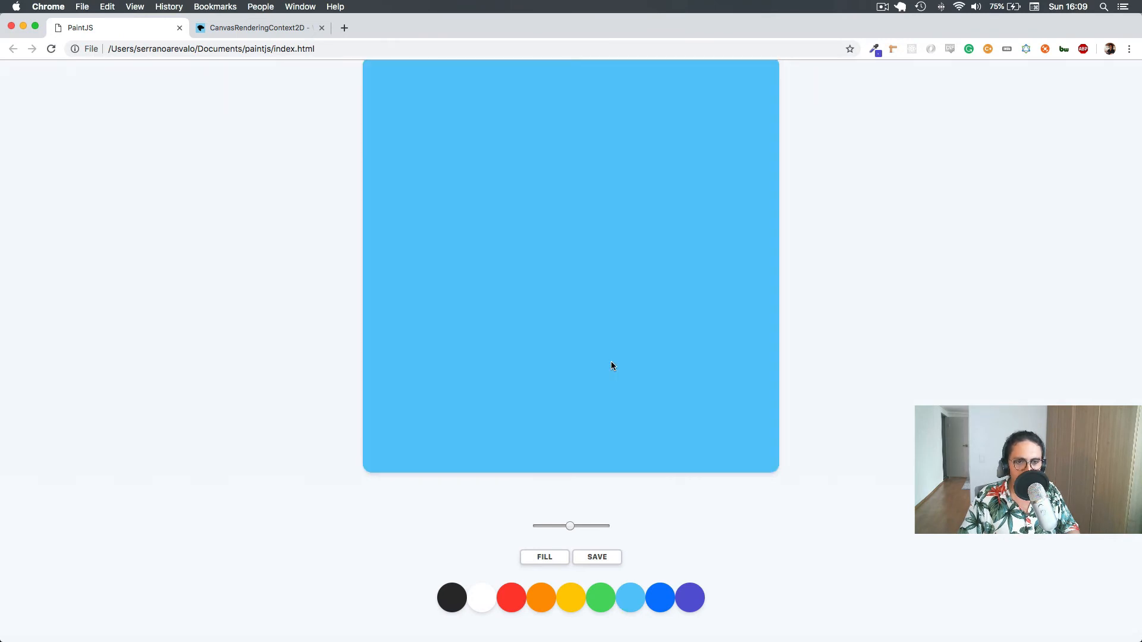
{"action": "left_click", "coordinate": [648, 358]}
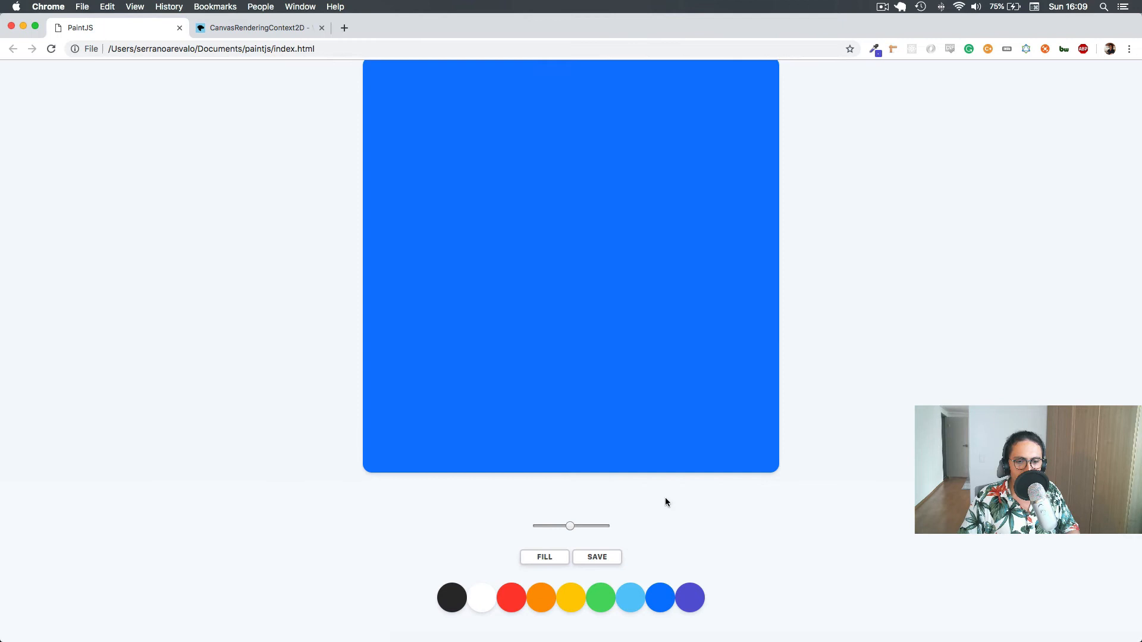
Review the handleCanvasClick listener and check in the browser that a stroke still floods the canvas.
{"action": "left_click", "coordinate": [627, 317]}
{"action": "key", "text": "super+Tab"}
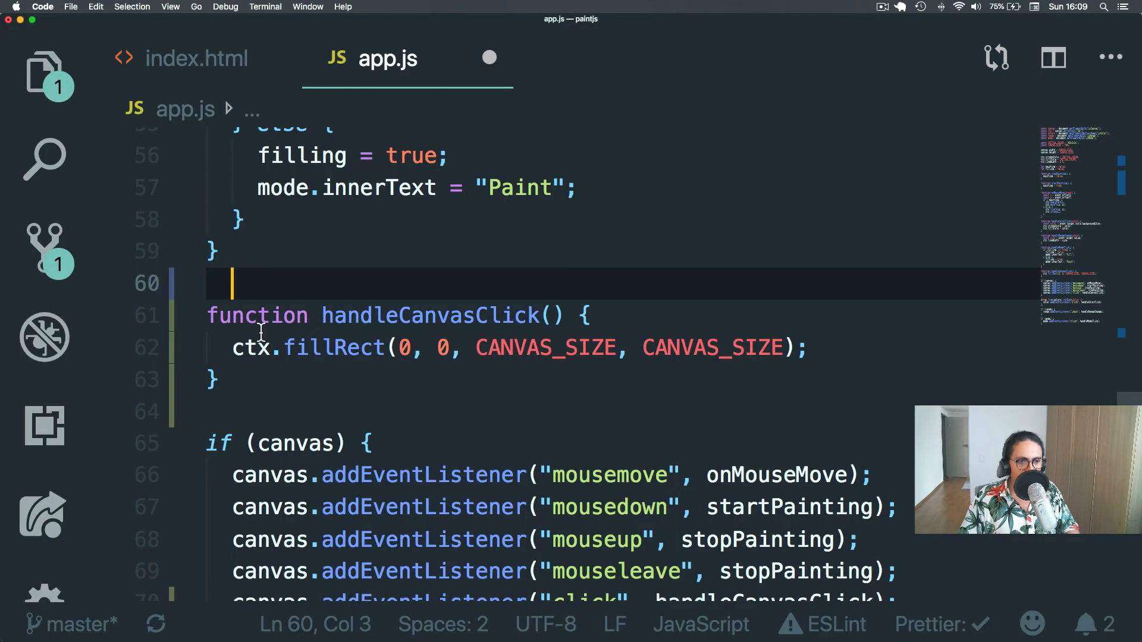
{"action": "double_click", "coordinate": [572, 478]}
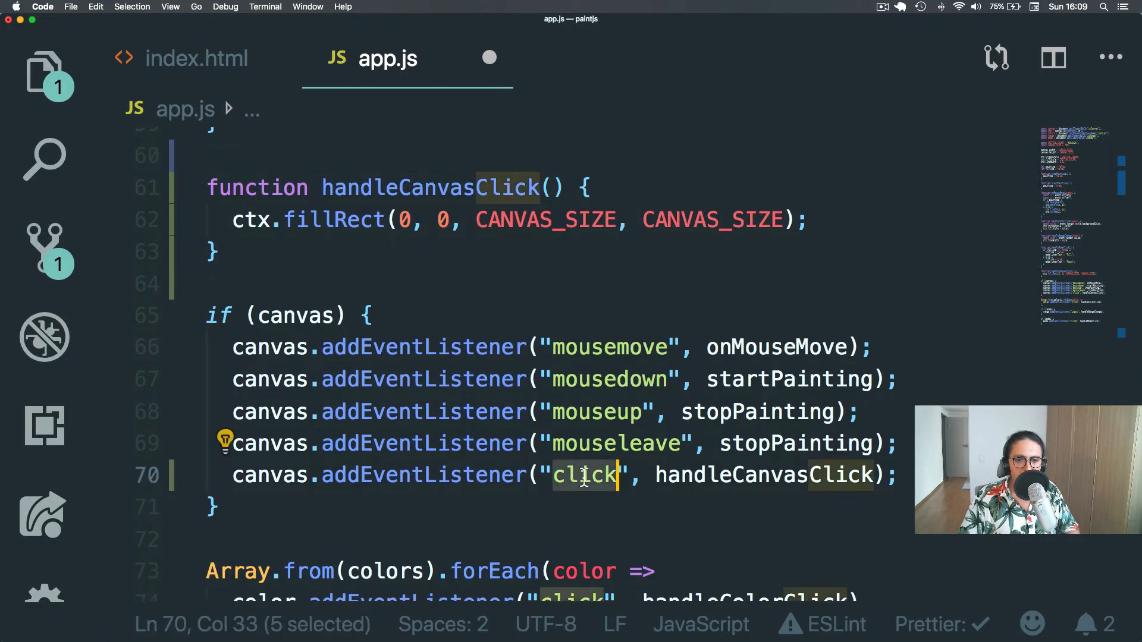
{"action": "double_click", "coordinate": [707, 485]}
{"action": "double_click", "coordinate": [396, 191]}
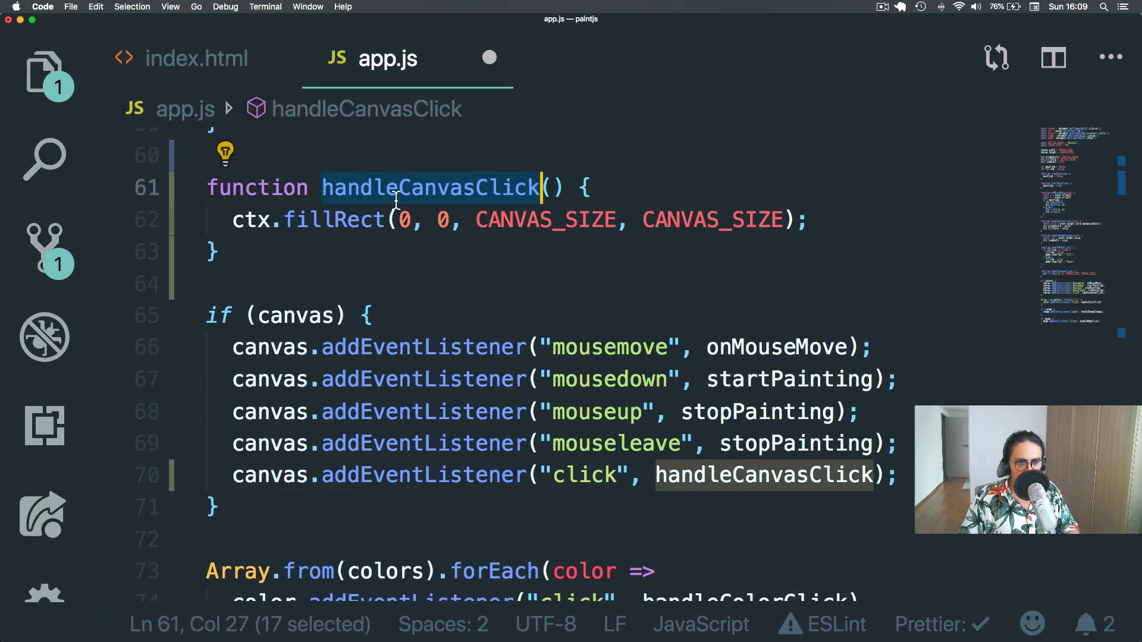
{"action": "key", "text": "super+Tab"}
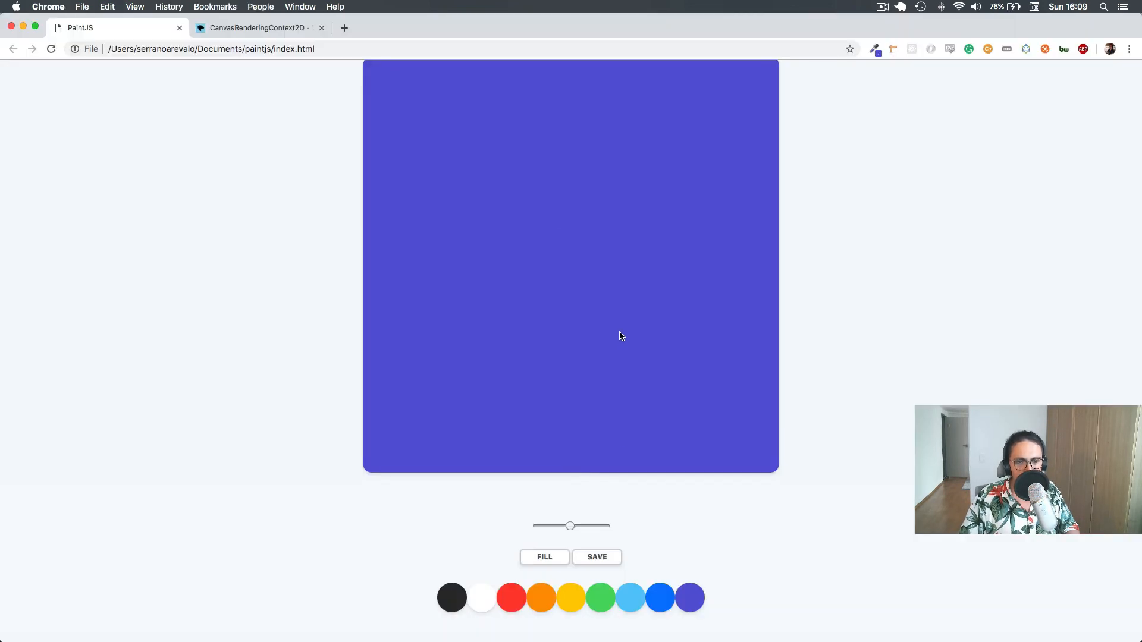
{"action": "left_click_drag", "start_coordinate": [544, 263], "coordinate": [589, 276]}
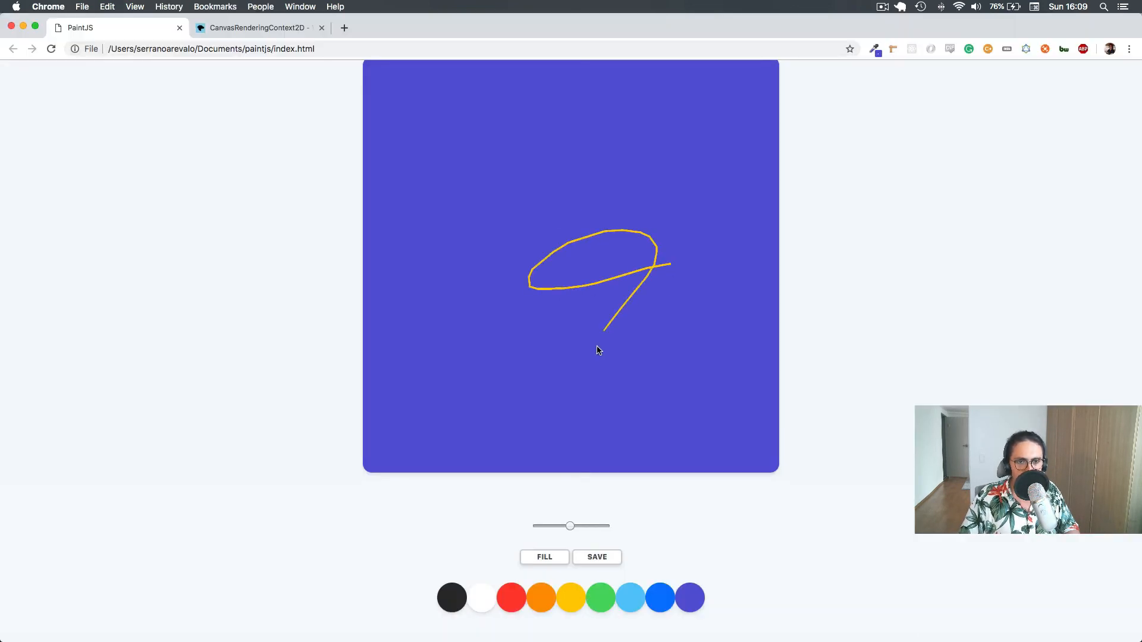
{"action": "key", "text": "super+Tab"}
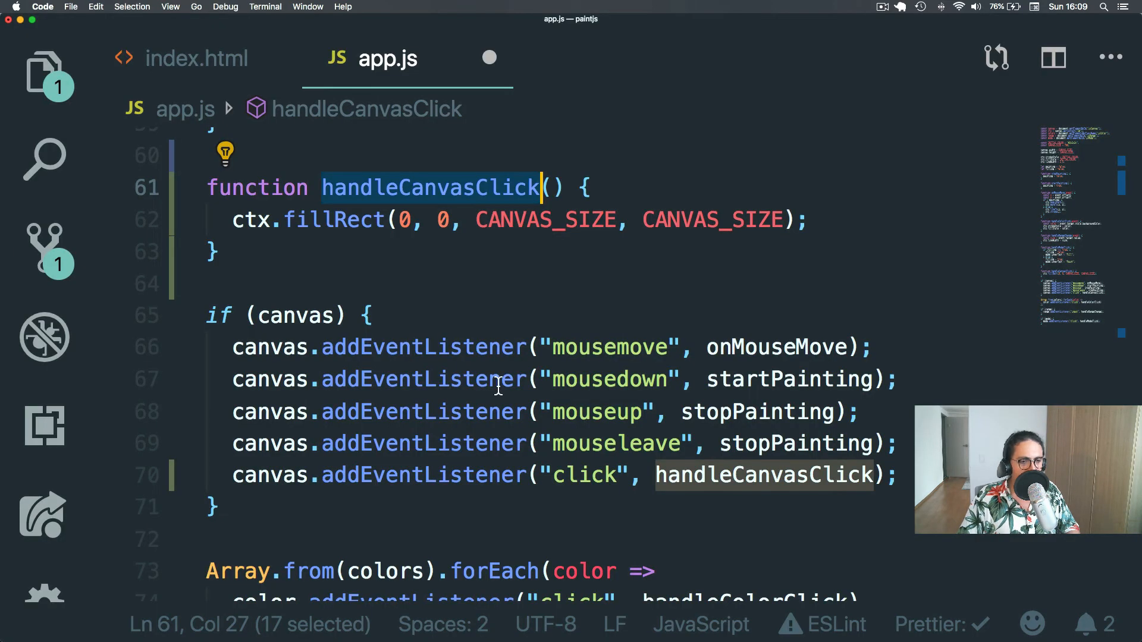
{"action": "scroll", "coordinate": [443, 283], "scroll_direction": "up", "scroll_amount": 1}
Inspect the fillRect line and the filling variable in app.js.
{"action": "left_click", "coordinate": [664, 211]}
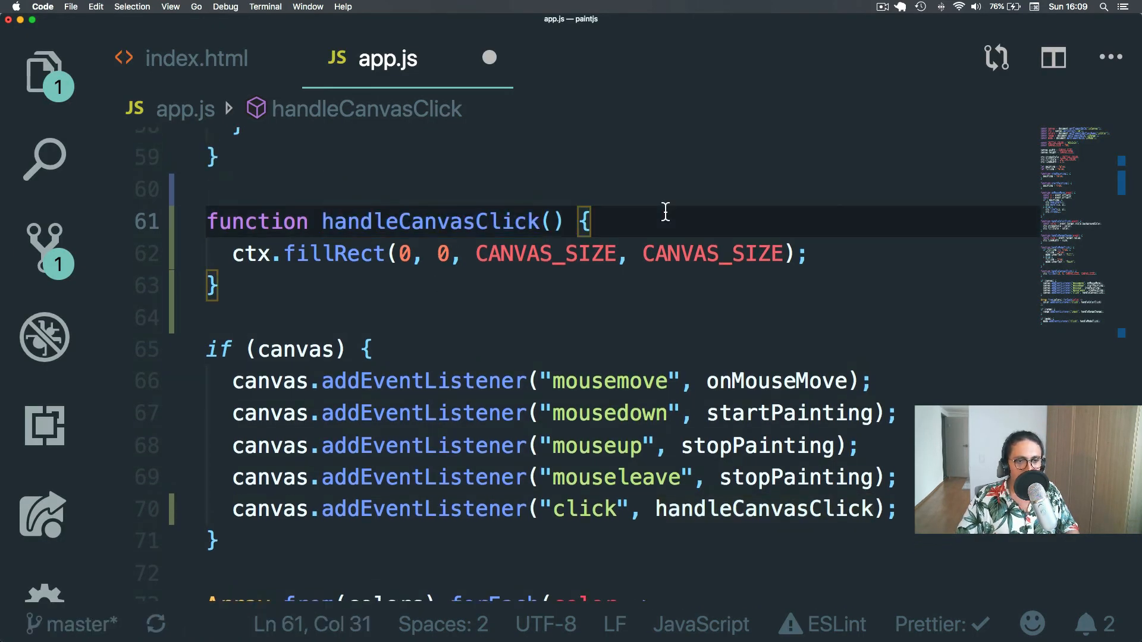
{"action": "key", "text": "Down"}
{"action": "key", "text": "Home"}
{"action": "key", "text": "shift+Right"}
{"action": "scroll", "coordinate": [466, 217], "scroll_direction": "up", "scroll_amount": 15}
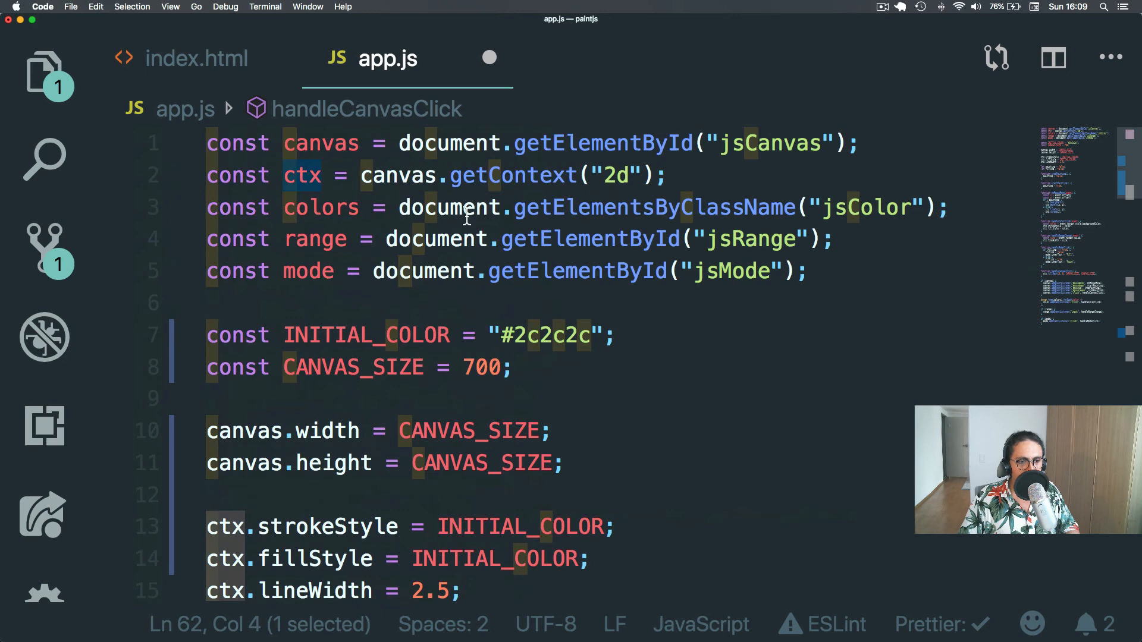
{"action": "scroll", "coordinate": [466, 217], "scroll_direction": "down", "scroll_amount": 5}
{"action": "scroll", "coordinate": [375, 411], "scroll_direction": "down", "scroll_amount": 2}
{"action": "double_click", "coordinate": [302, 463]}
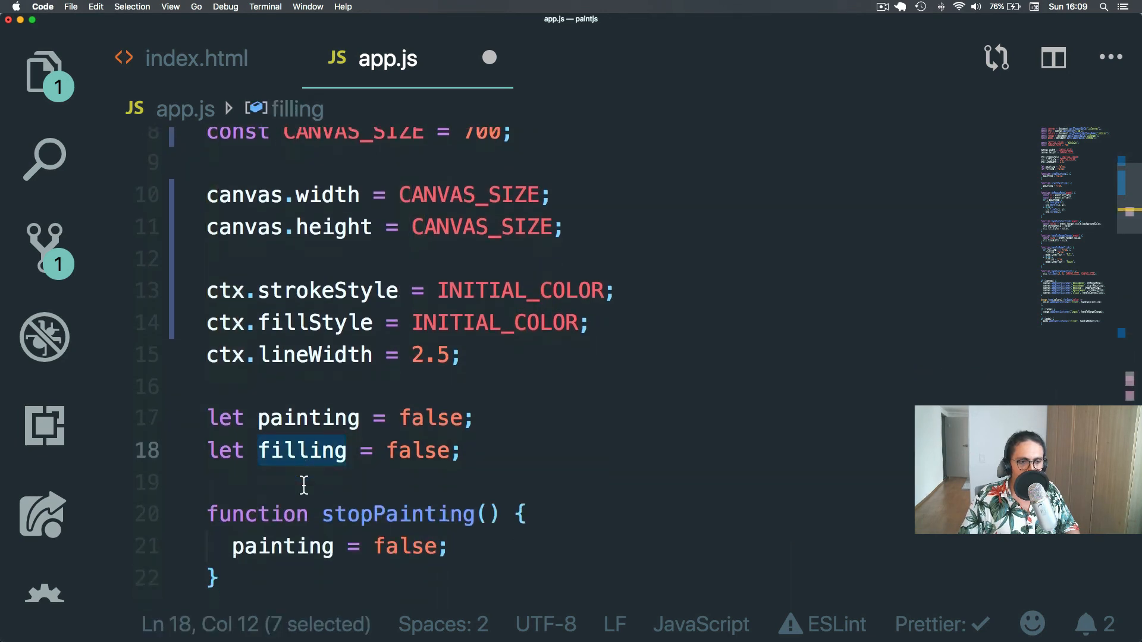
{"action": "scroll", "coordinate": [304, 485], "scroll_direction": "down", "scroll_amount": 3}
{"action": "double_click", "coordinate": [301, 173]}
{"action": "scroll", "coordinate": [304, 178], "scroll_direction": "down", "scroll_amount": 20}
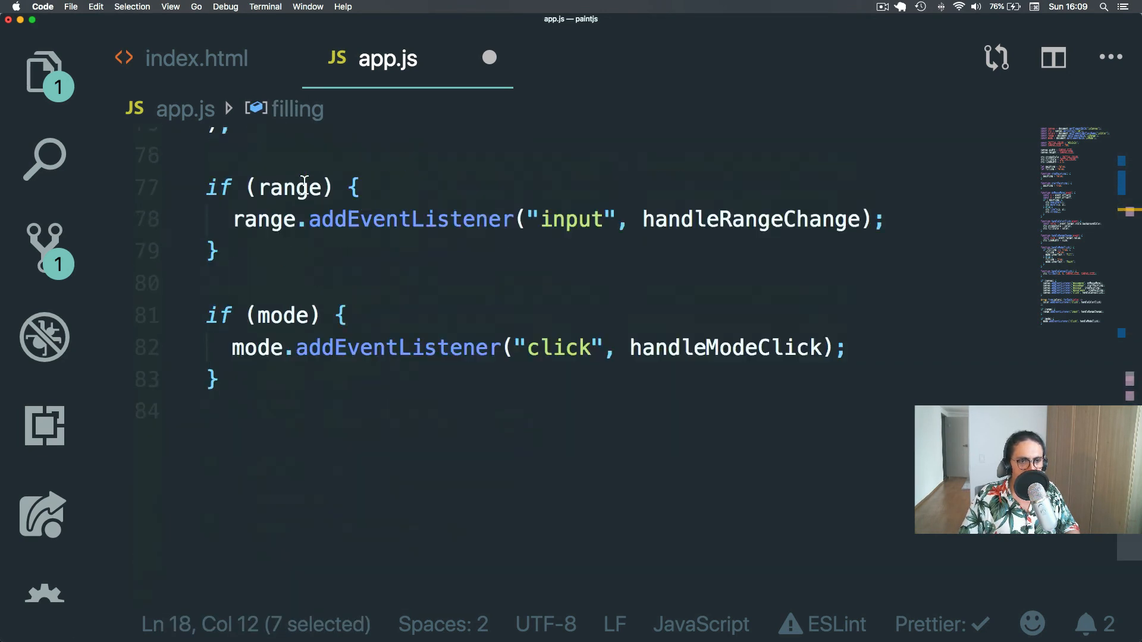
{"action": "scroll", "coordinate": [303, 178], "scroll_direction": "up", "scroll_amount": 5}
{"action": "scroll", "coordinate": [303, 178], "scroll_direction": "up", "scroll_amount": 3}
Move the fillRect call inside an if(filling) block in handleCanvasClick and save app.js.
{"action": "left_click", "coordinate": [223, 322]}
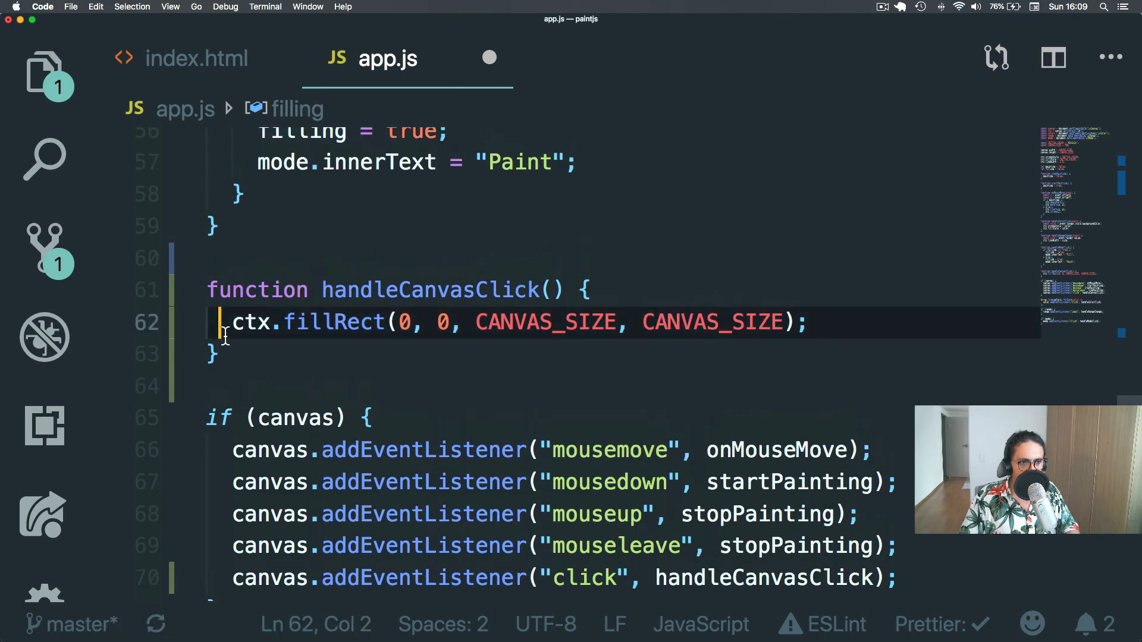
{"action": "key", "text": "shift+End"}
{"action": "key", "text": "super+c"}
{"action": "key", "text": "BackSpace"}
{"action": "type", "text": "i"}
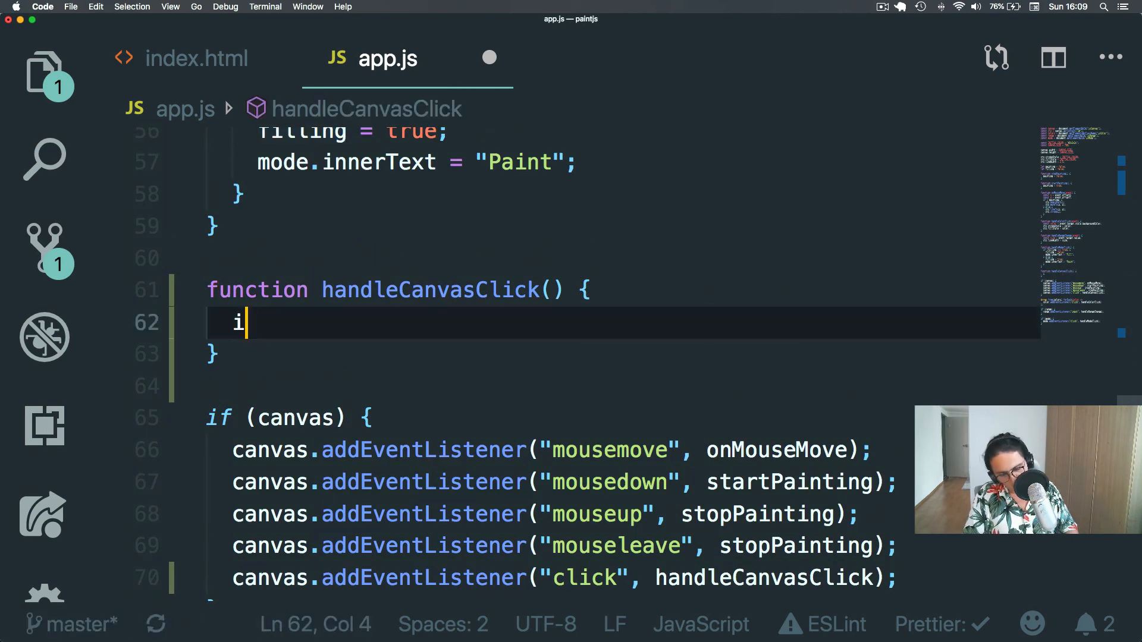
{"action": "type", "text": "f(filling){"}
{"action": "key", "text": "Return"}
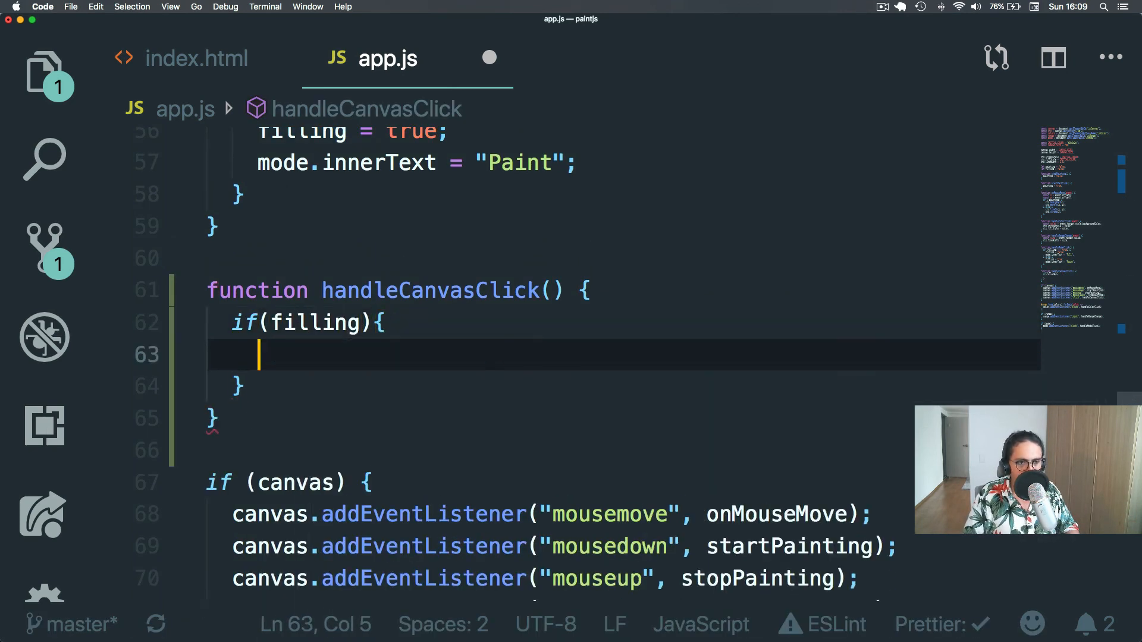
{"action": "key", "text": "super+v"}
{"action": "key", "text": "super+s"}
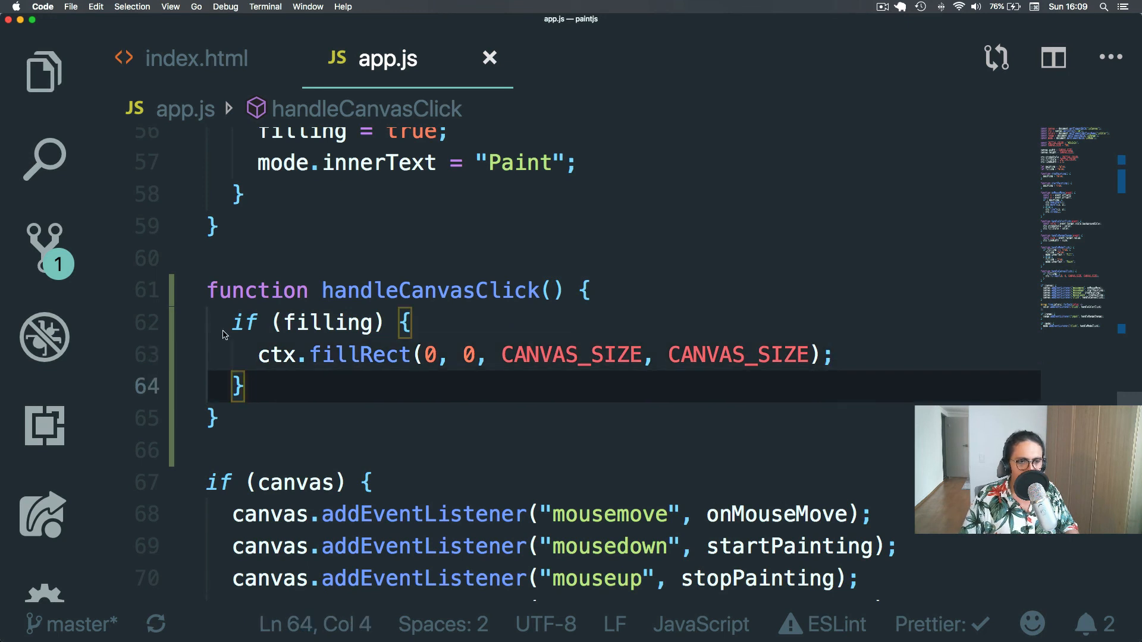
{"action": "key", "text": "super+Tab"}
Scribble freehand on the canvas, then fill it black in fill mode.
{"action": "left_click_drag", "start_coordinate": [624, 240], "coordinate": [452, 320]}
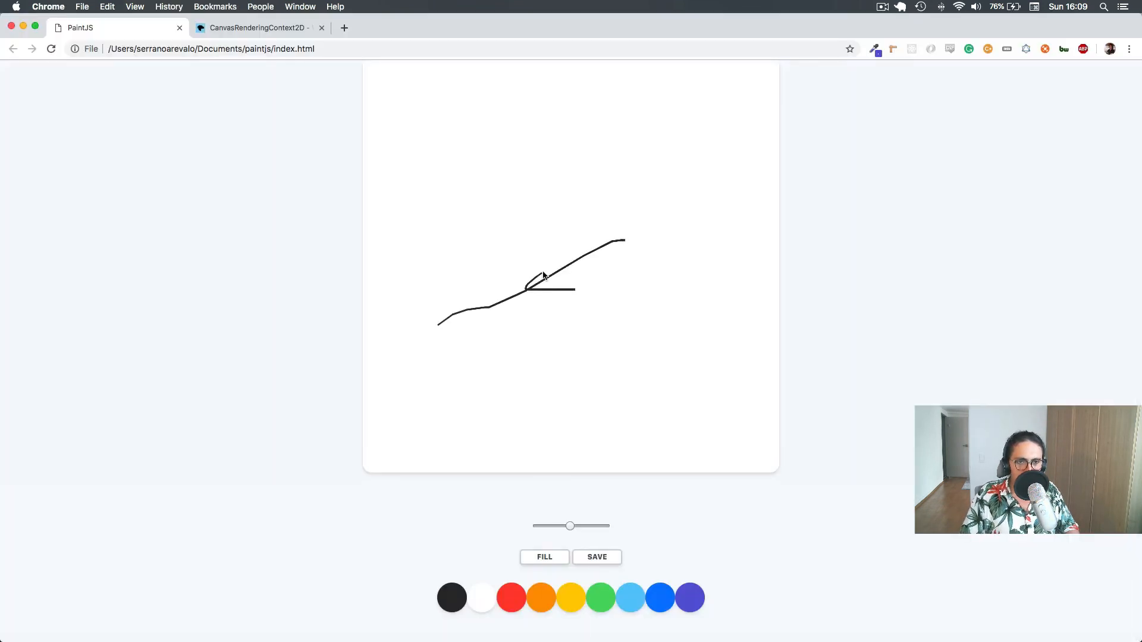
{"action": "mouse_move", "coordinate": [551, 274]}
{"action": "left_mouse_down"}
{"action": "mouse_move", "coordinate": [598, 298]}
{"action": "mouse_move", "coordinate": [571, 375]}
{"action": "mouse_move", "coordinate": [656, 324]}
{"action": "mouse_move", "coordinate": [511, 359]}
{"action": "mouse_move", "coordinate": [642, 205]}
{"action": "mouse_move", "coordinate": [536, 267]}
{"action": "mouse_move", "coordinate": [633, 402]}
{"action": "mouse_move", "coordinate": [562, 281]}
{"action": "mouse_move", "coordinate": [464, 295]}
{"action": "mouse_move", "coordinate": [588, 322]}
{"action": "left_mouse_up"}
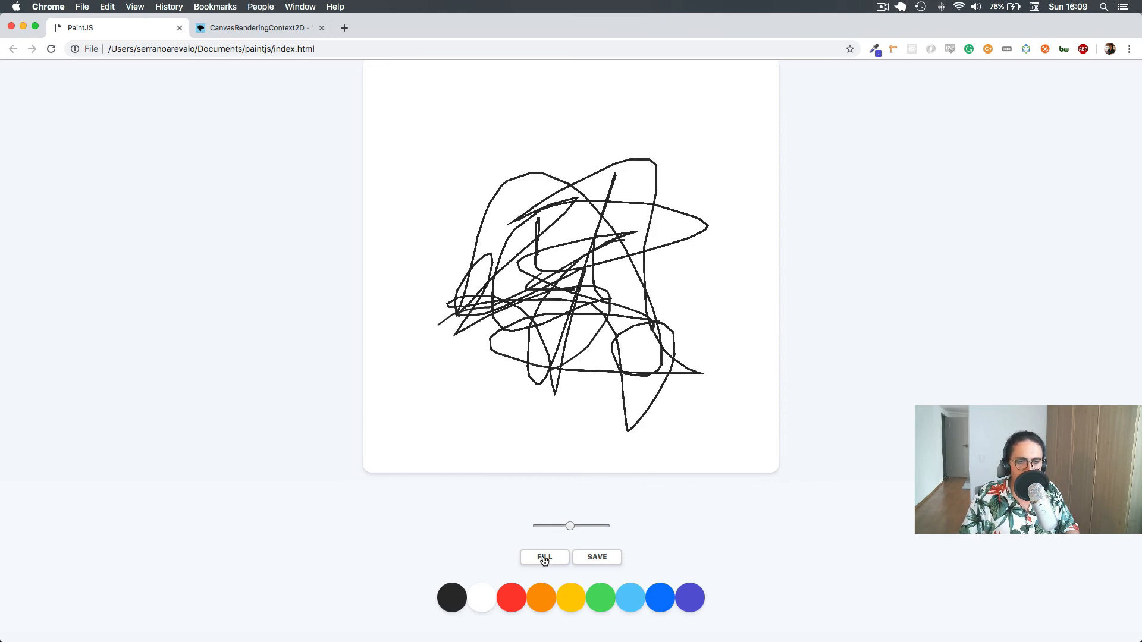
{"action": "left_click", "coordinate": [470, 387]}
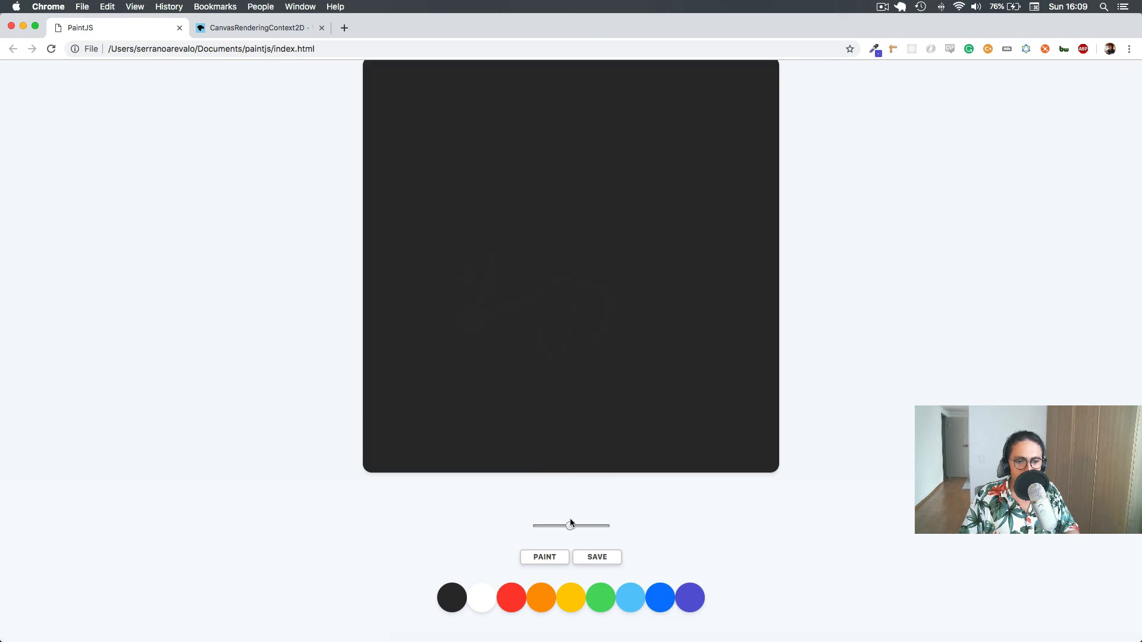
Fill the canvas orange, then blue, and switch back to PAINT mode.
{"action": "left_click", "coordinate": [619, 356]}
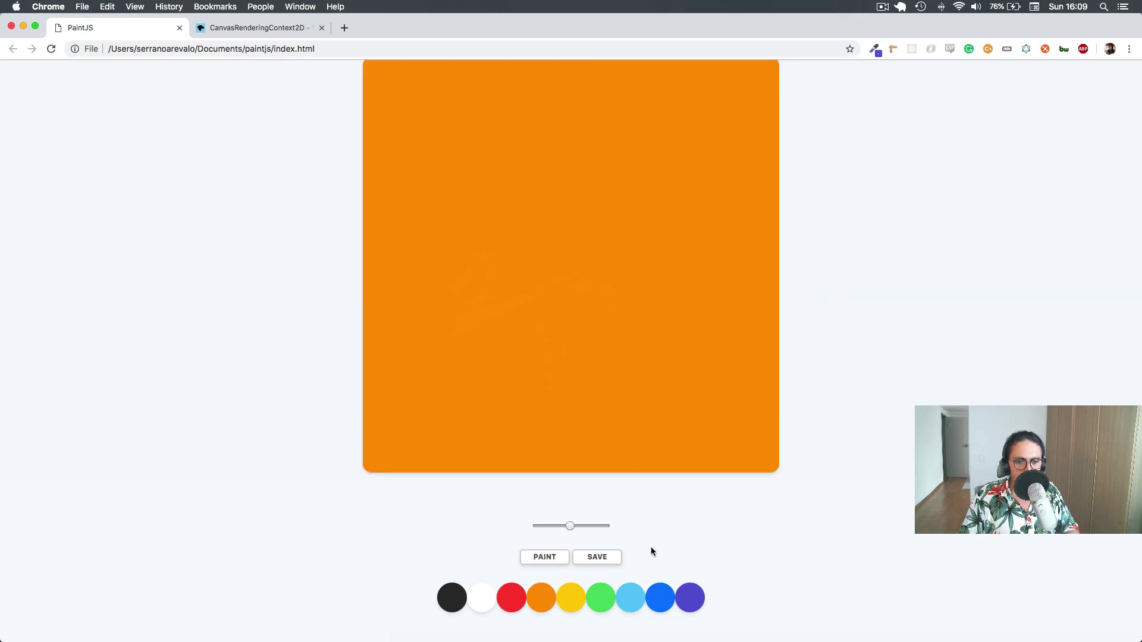
{"action": "left_click", "coordinate": [662, 597]}
{"action": "left_click", "coordinate": [564, 274]}
{"action": "key", "text": "super+plus"}
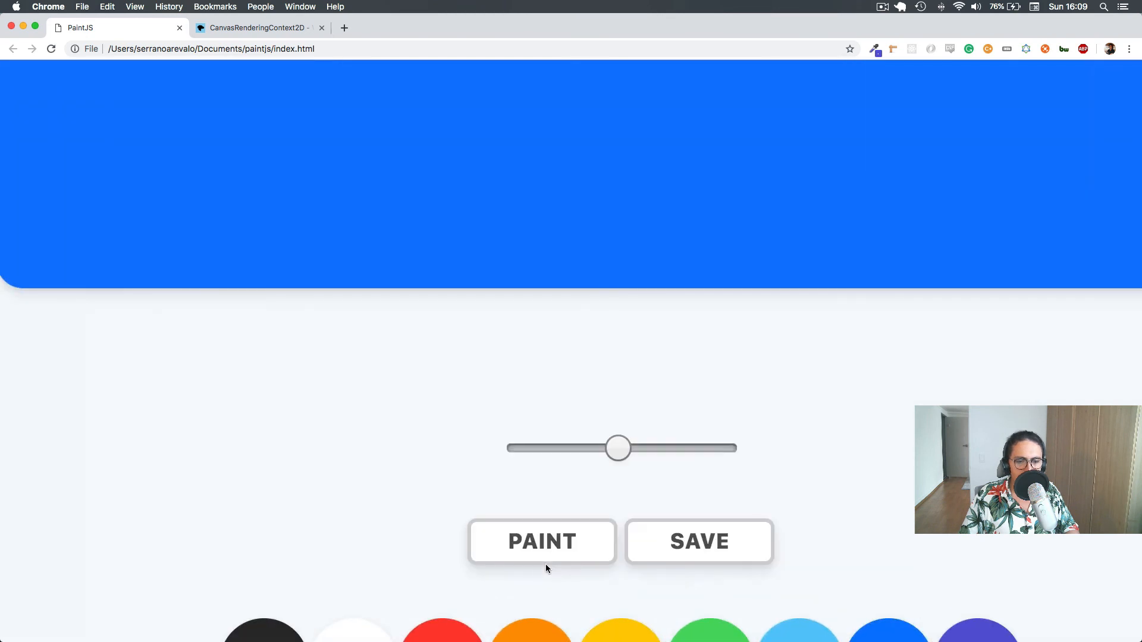
{"action": "left_click", "coordinate": [545, 564]}
{"action": "key", "text": "super+0"}
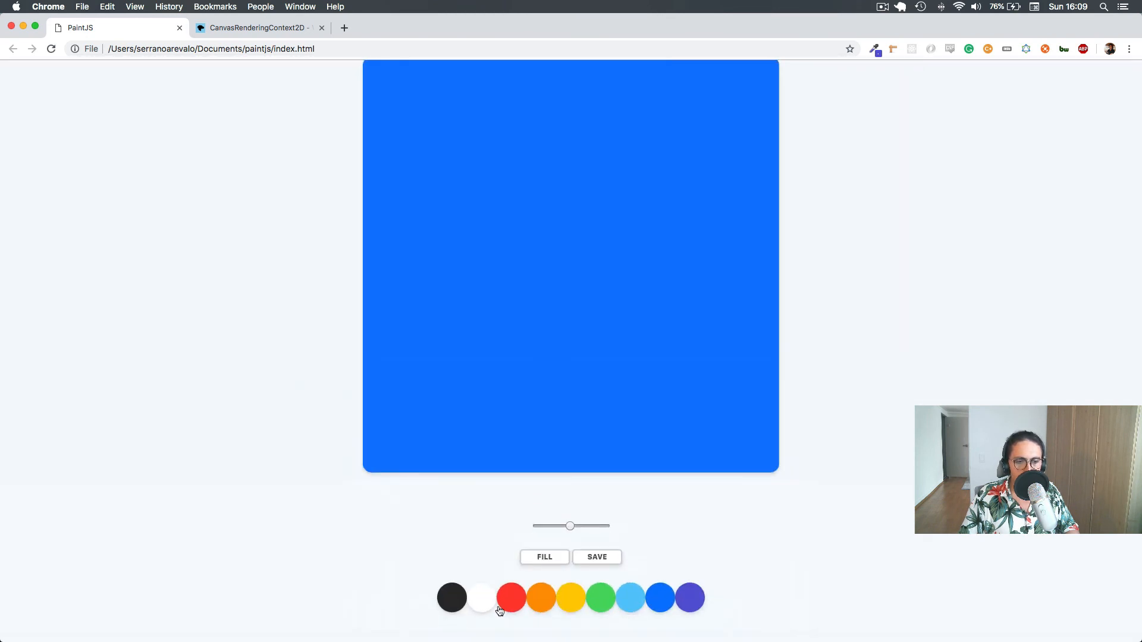
Draw white freehand scribbles across the blue canvas.
{"action": "mouse_move", "coordinate": [702, 157]}
{"action": "left_mouse_down"}
{"action": "mouse_move", "coordinate": [752, 332]}
{"action": "mouse_move", "coordinate": [452, 203]}
{"action": "mouse_move", "coordinate": [687, 305]}
{"action": "mouse_move", "coordinate": [446, 348]}
{"action": "mouse_move", "coordinate": [491, 362]}
{"action": "mouse_move", "coordinate": [624, 250]}
{"action": "mouse_move", "coordinate": [437, 134]}
{"action": "mouse_move", "coordinate": [447, 196]}
{"action": "mouse_move", "coordinate": [707, 90]}
{"action": "left_mouse_up"}
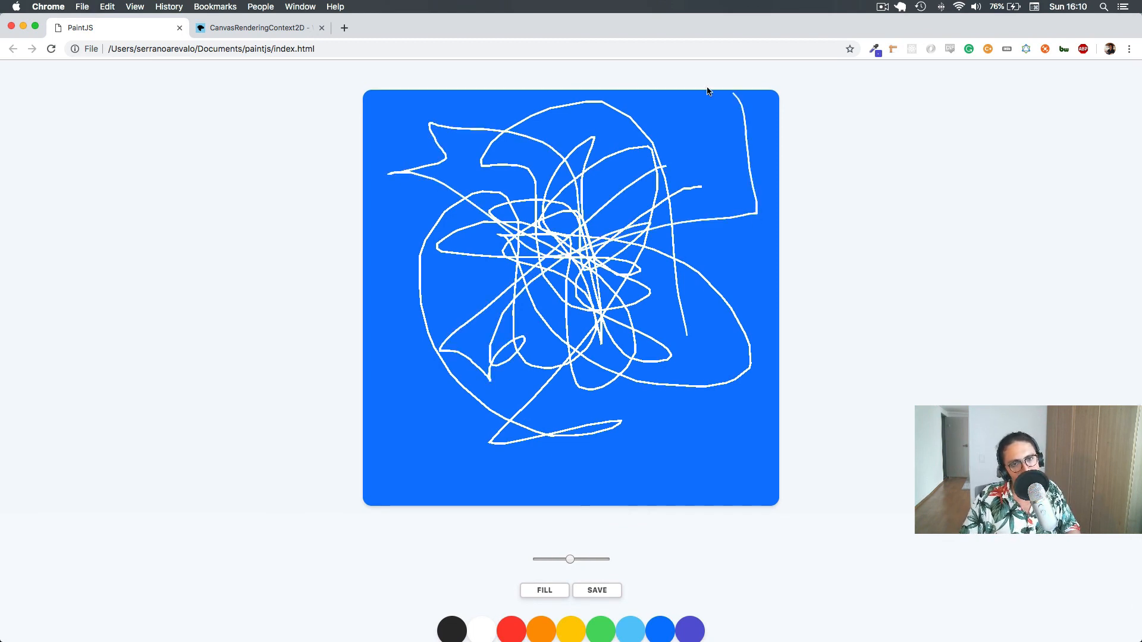
{"action": "left_click_drag", "start_coordinate": [673, 312], "coordinate": [713, 287]}
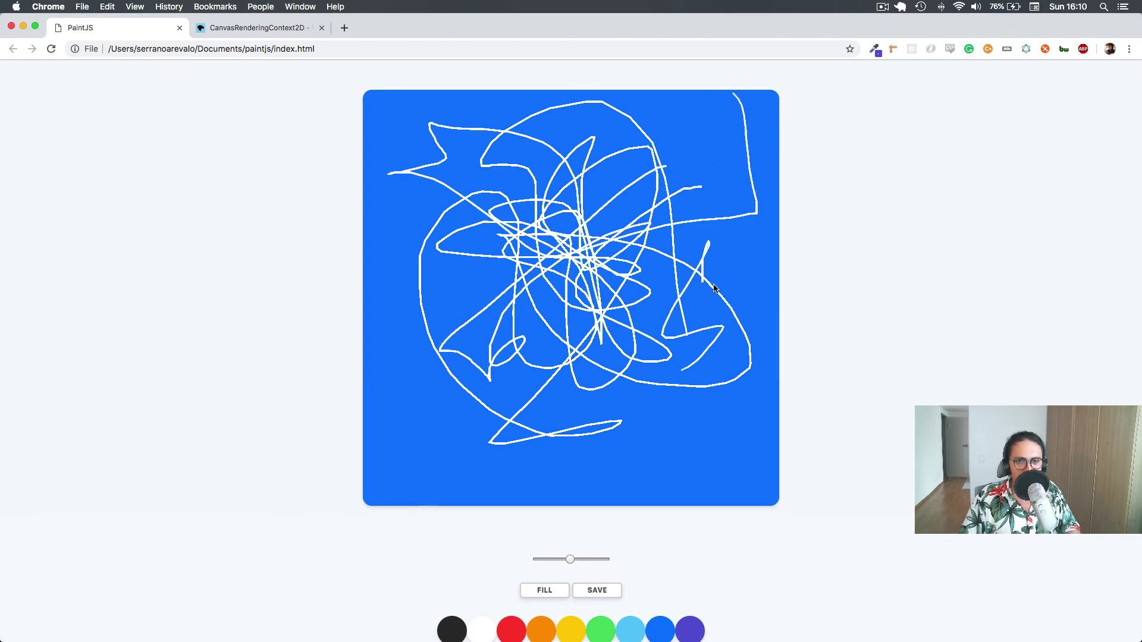
{"action": "left_click", "coordinate": [884, 6]}
{"action": "left_click", "coordinate": [497, 286]}
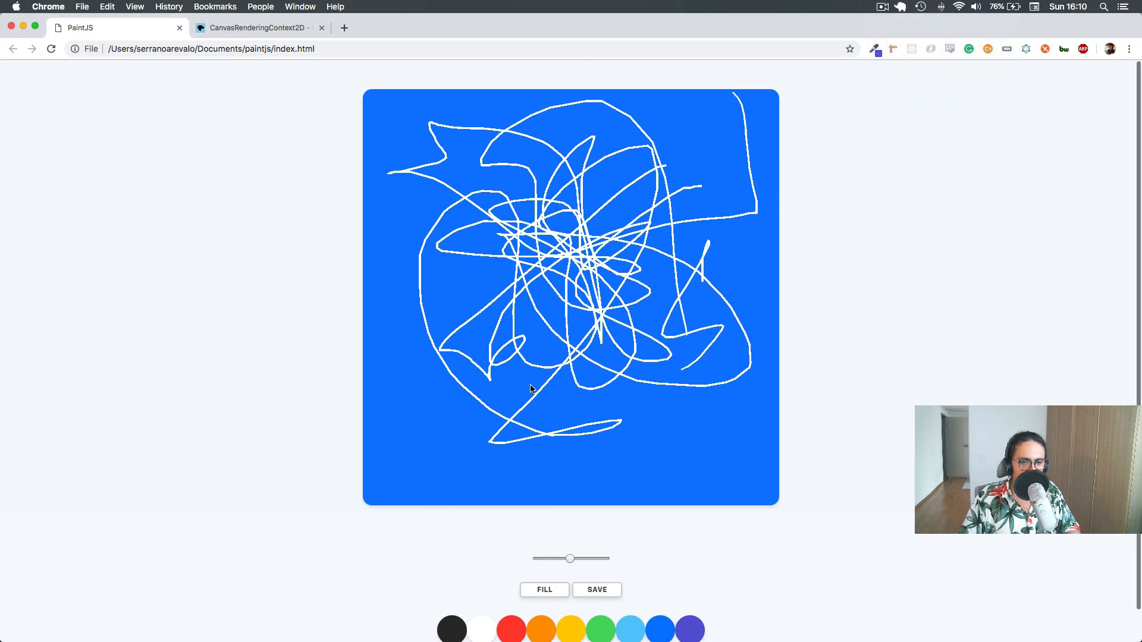
{"action": "mouse_move", "coordinate": [499, 357]}
{"action": "left_mouse_down"}
{"action": "mouse_move", "coordinate": [550, 295]}
{"action": "mouse_move", "coordinate": [516, 322]}
{"action": "left_mouse_up"}
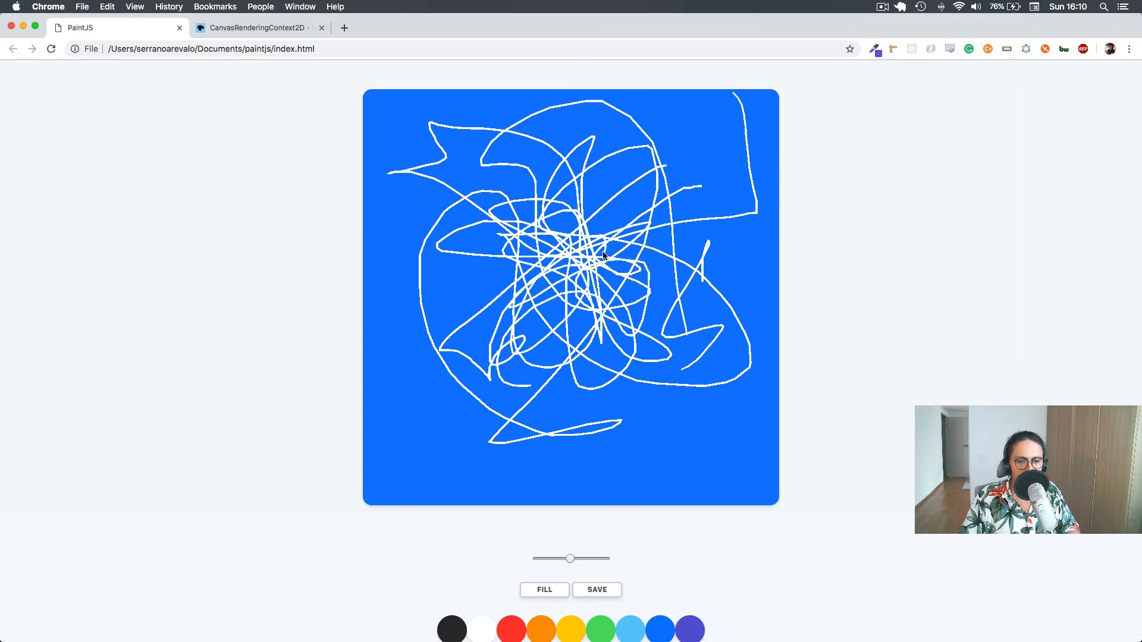
{"action": "scroll", "coordinate": [603, 256], "scroll_direction": "down", "scroll_amount": 2}
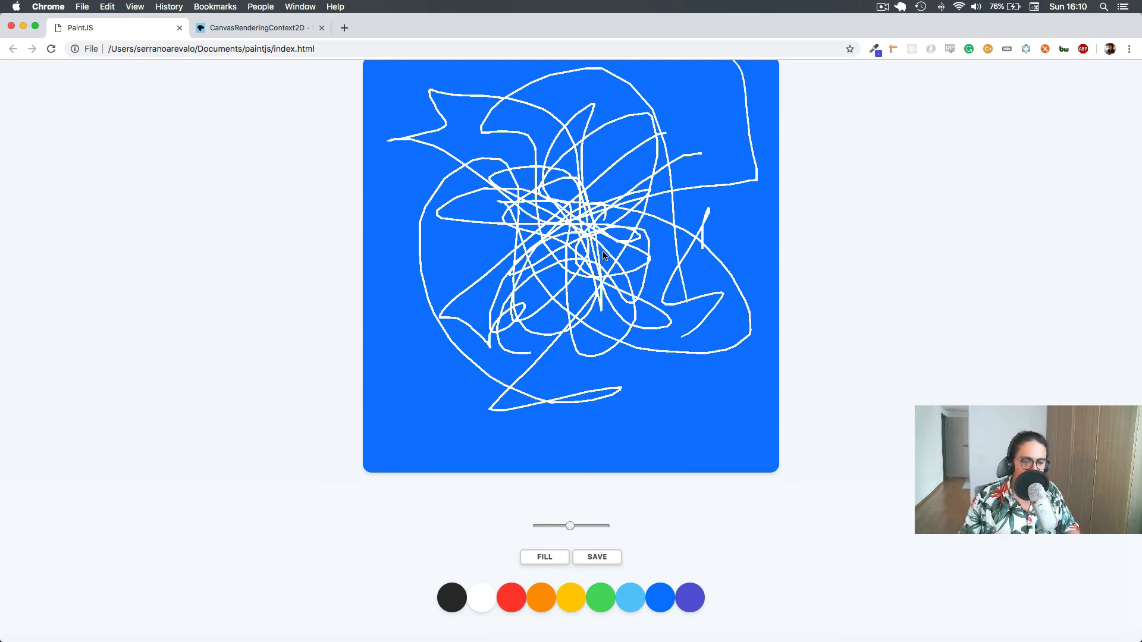
Raise the brush to maximum width and draw thick white strokes.
{"action": "left_click", "coordinate": [606, 527]}
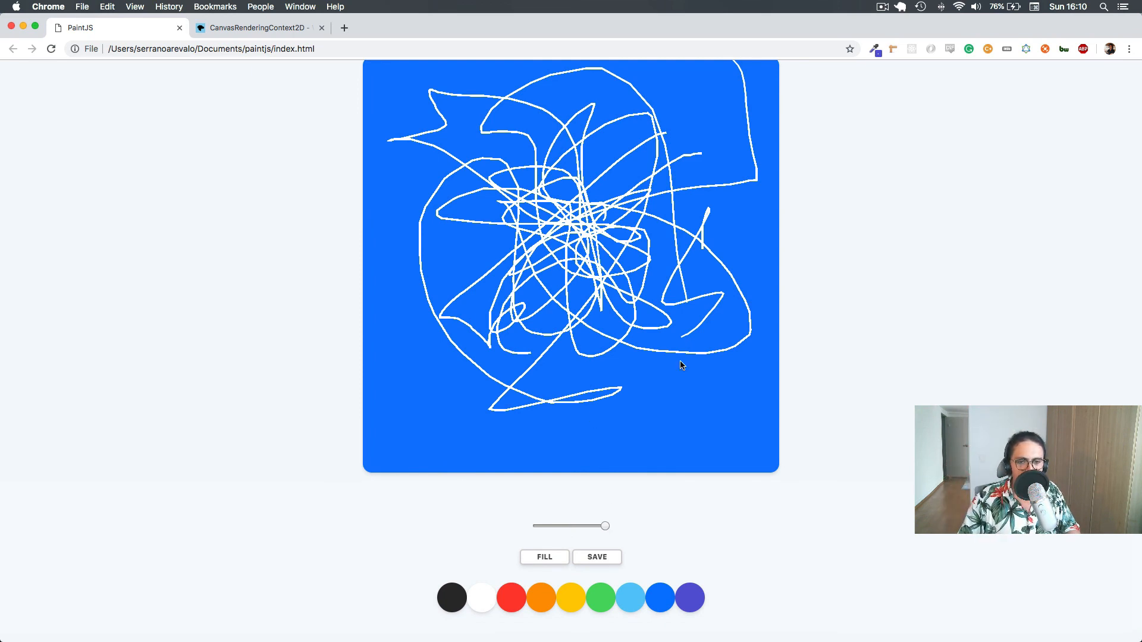
{"action": "mouse_move", "coordinate": [683, 365]}
{"action": "left_mouse_down"}
{"action": "mouse_move", "coordinate": [615, 385]}
{"action": "mouse_move", "coordinate": [723, 466]}
{"action": "left_mouse_up"}
{"action": "mouse_move", "coordinate": [539, 397]}
{"action": "left_mouse_down"}
{"action": "mouse_move", "coordinate": [390, 442]}
{"action": "mouse_move", "coordinate": [499, 178]}
{"action": "mouse_move", "coordinate": [465, 192]}
{"action": "mouse_move", "coordinate": [536, 317]}
{"action": "left_mouse_up"}
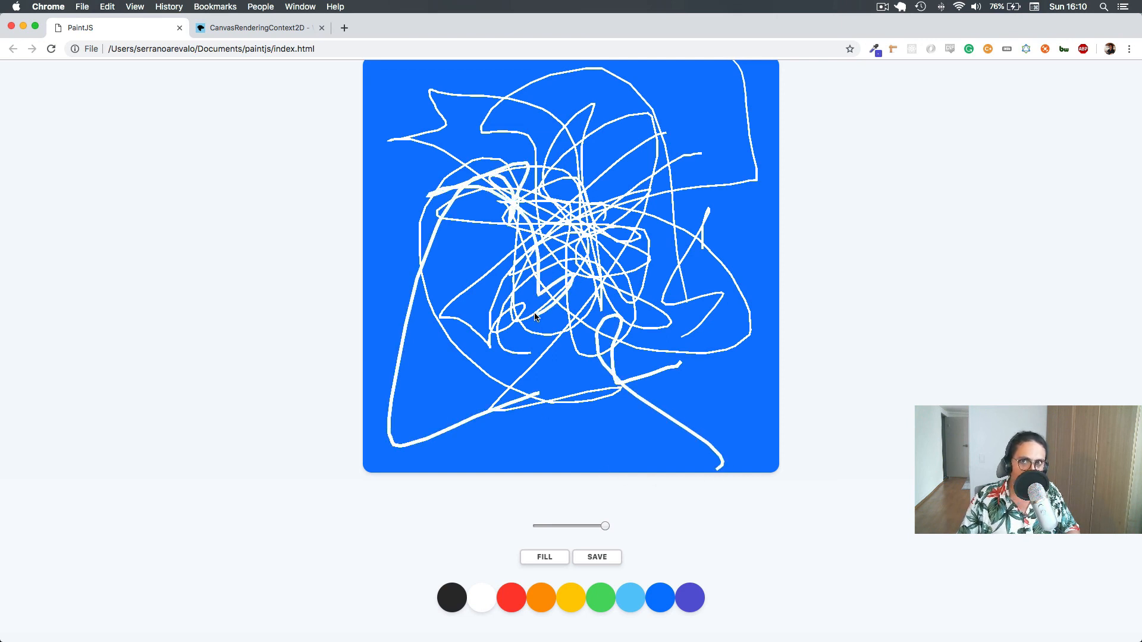